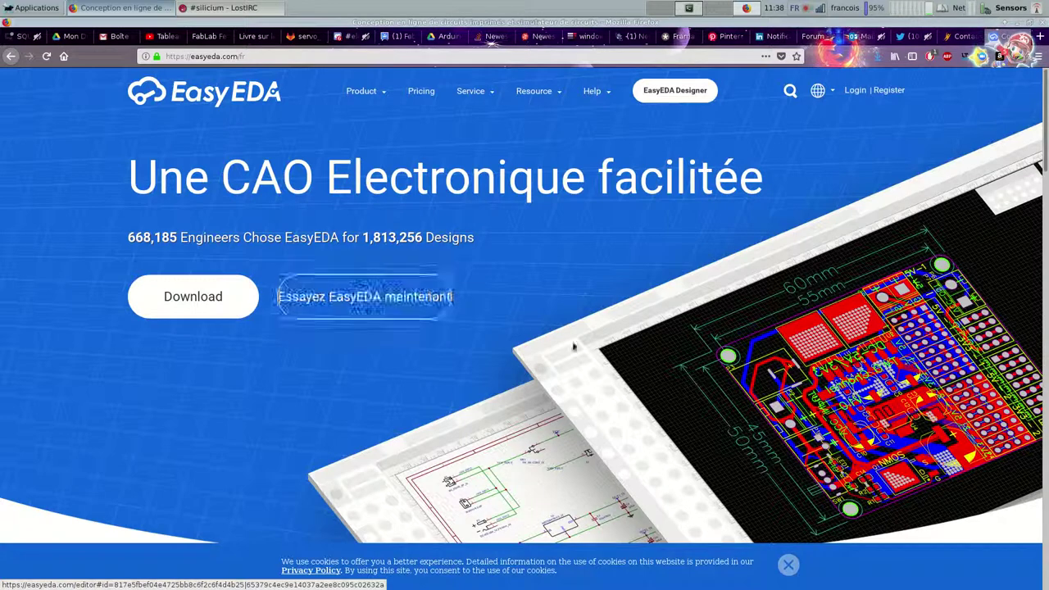
Dismiss the cookie notice and launch the EasyEDA online editor.
left_click(788, 565)
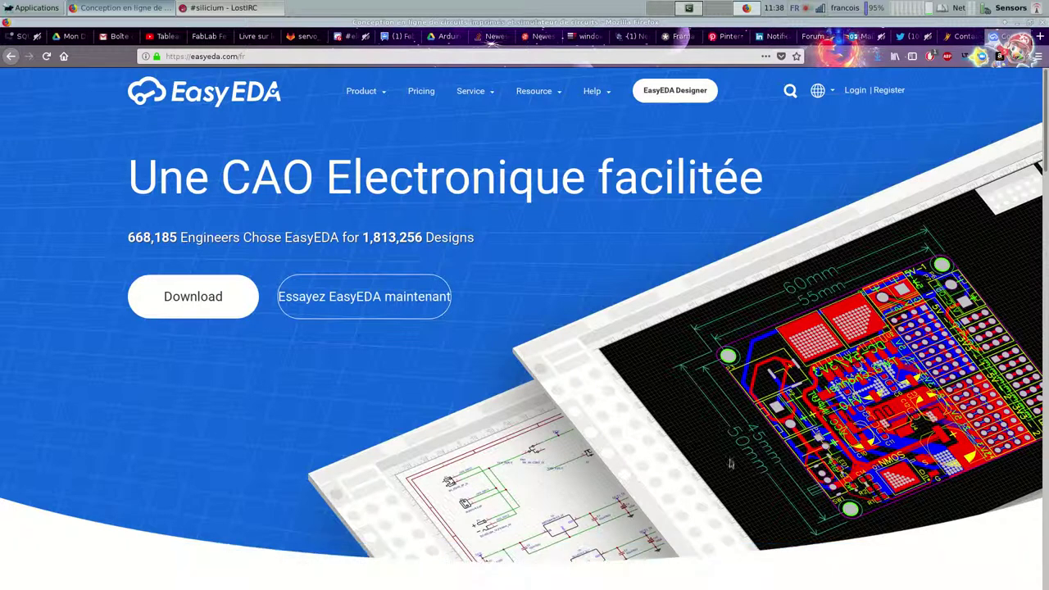
left_click(349, 296)
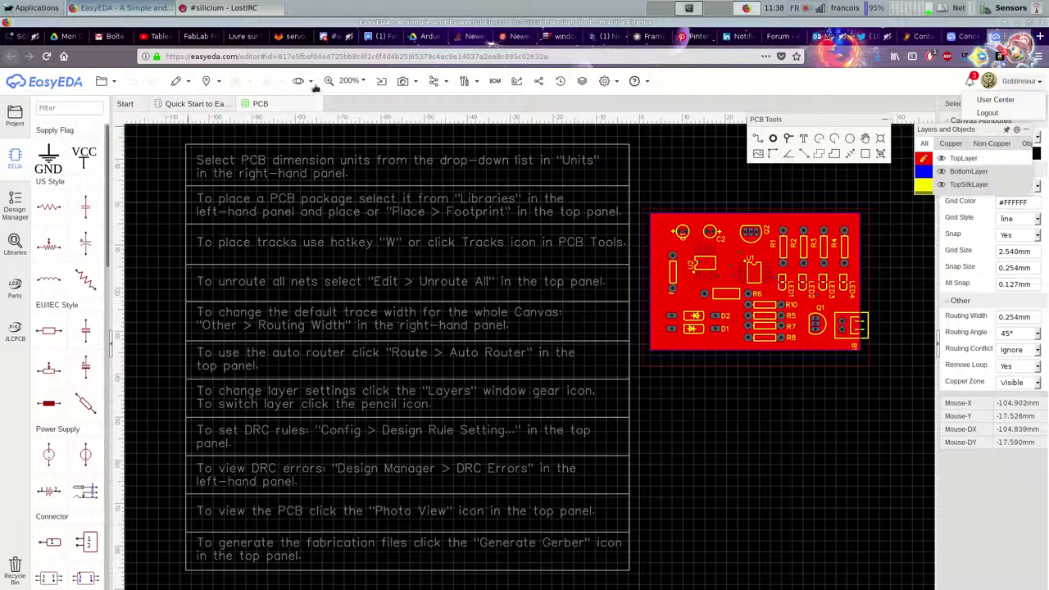
Create a new private project titled test2.
left_click(309, 82)
left_click(105, 81)
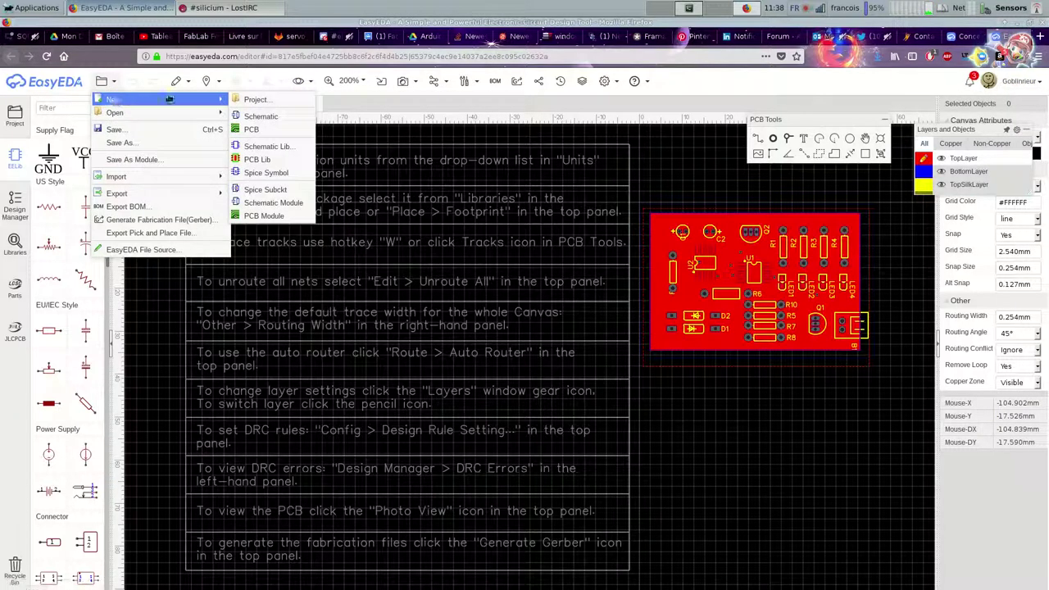
left_click(127, 99)
left_click(105, 81)
mouse_move(167, 99)
left_click(254, 99)
left_click(440, 258)
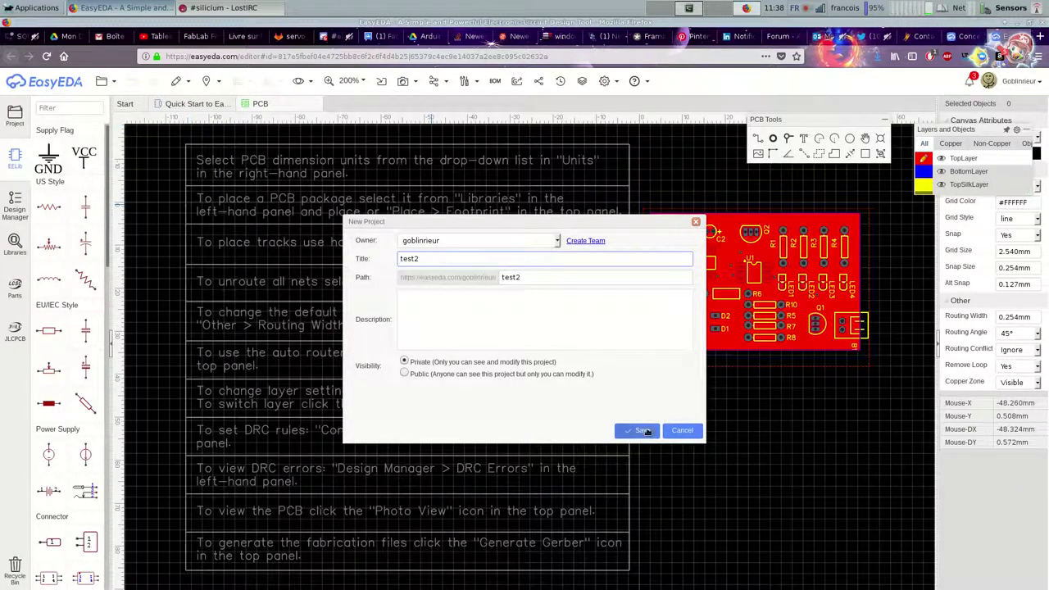
left_click(643, 432)
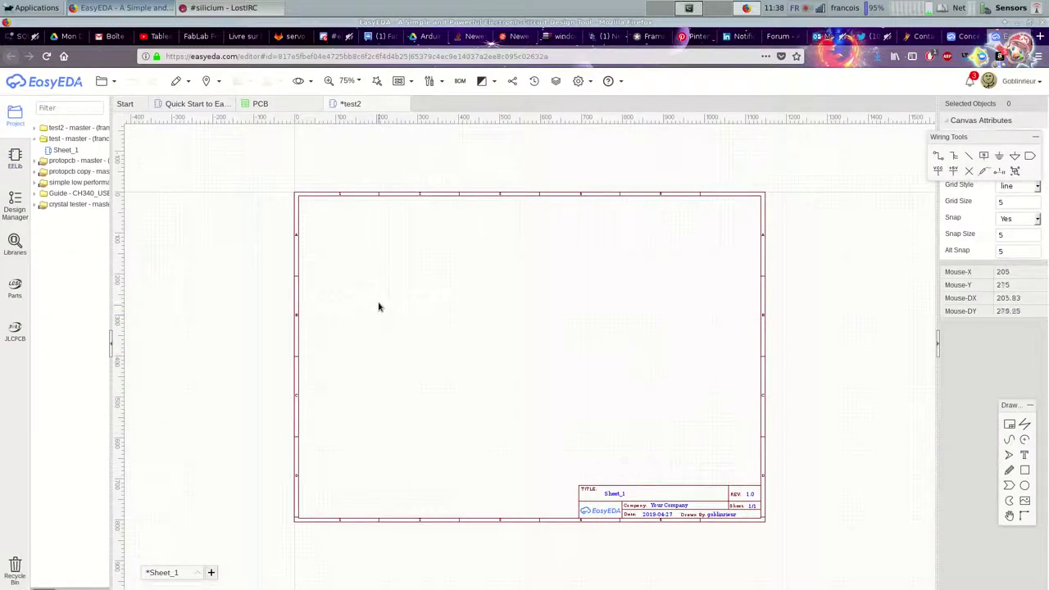
Browse the LCSC schematic libraries and preview the variable resistor 3362W-1-103LF.
scroll(400, 304, "up", 2)
scroll(400, 303, "down", 2)
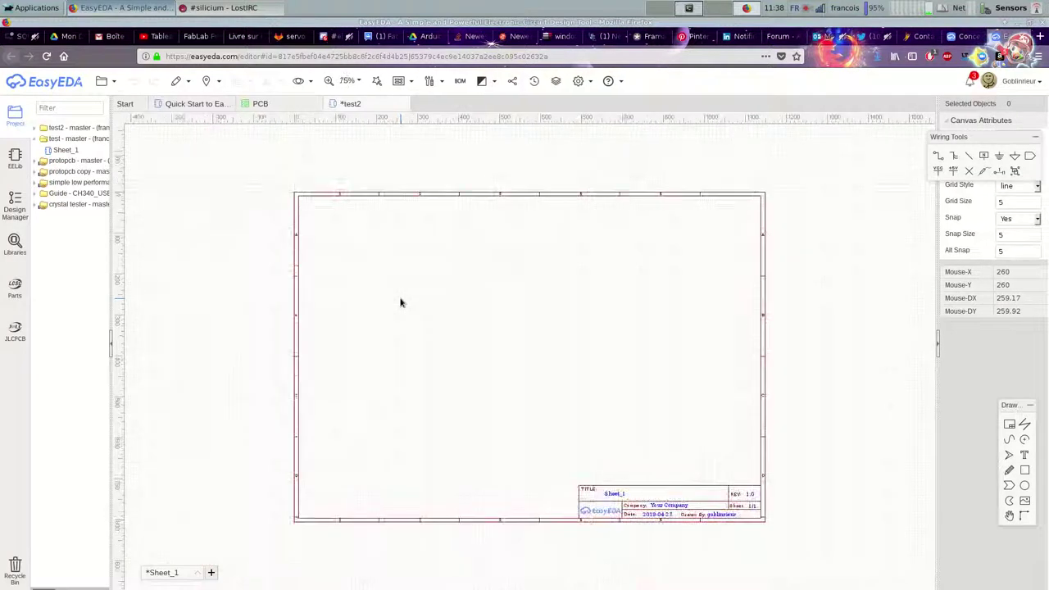
scroll(400, 304, "up", 1)
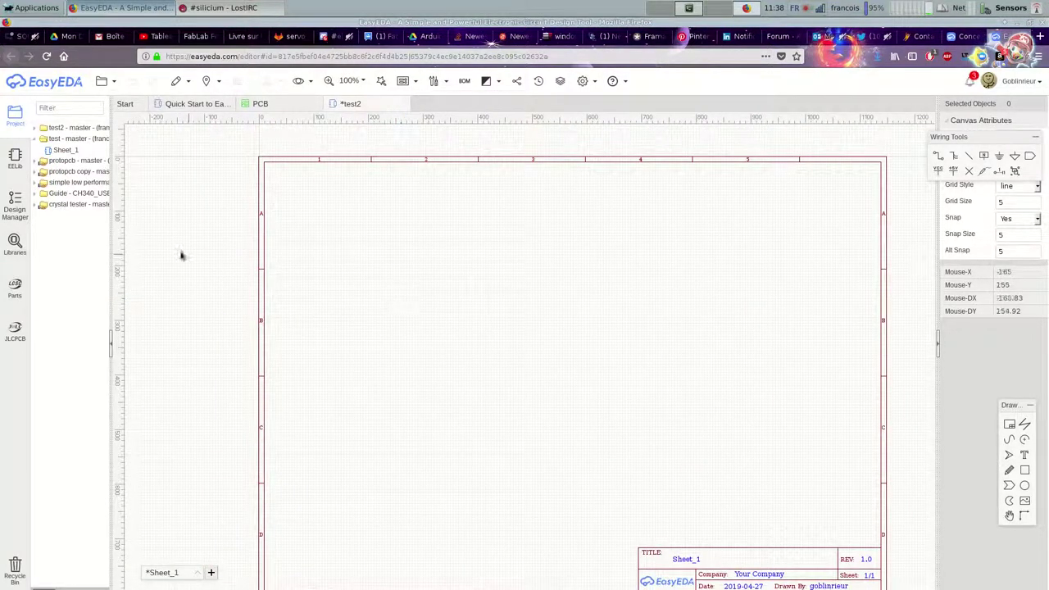
left_click(14, 244)
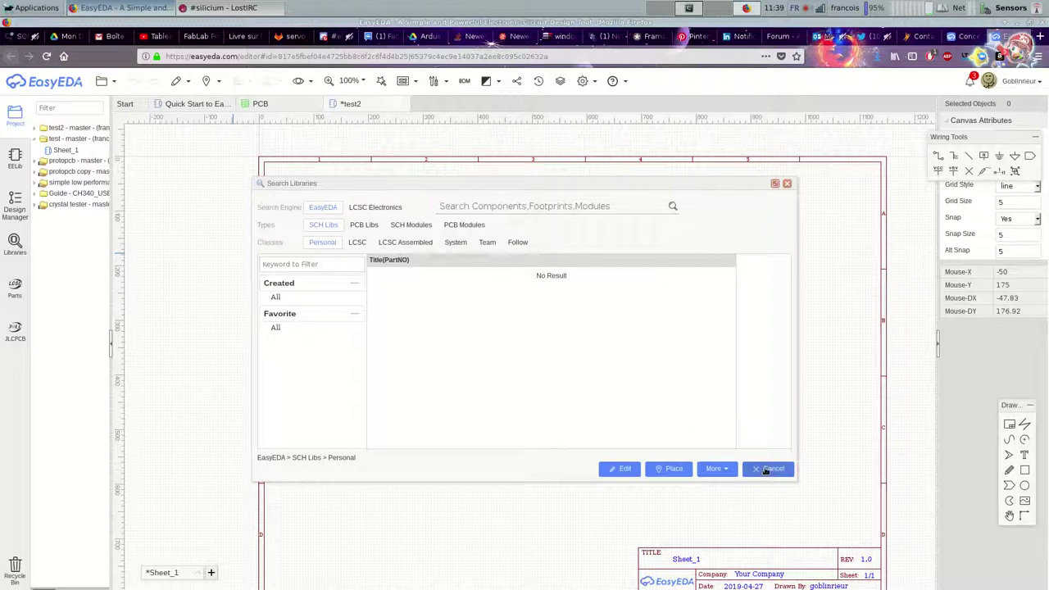
left_click(358, 245)
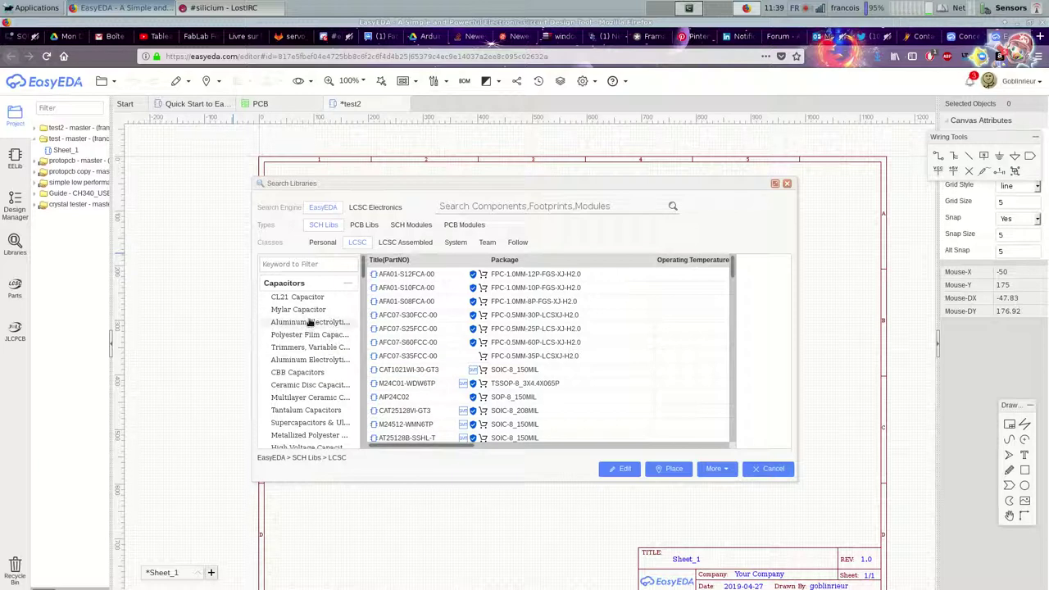
scroll(315, 327, "down", 4)
scroll(316, 332, "up", 2)
scroll(315, 332, "down", 5)
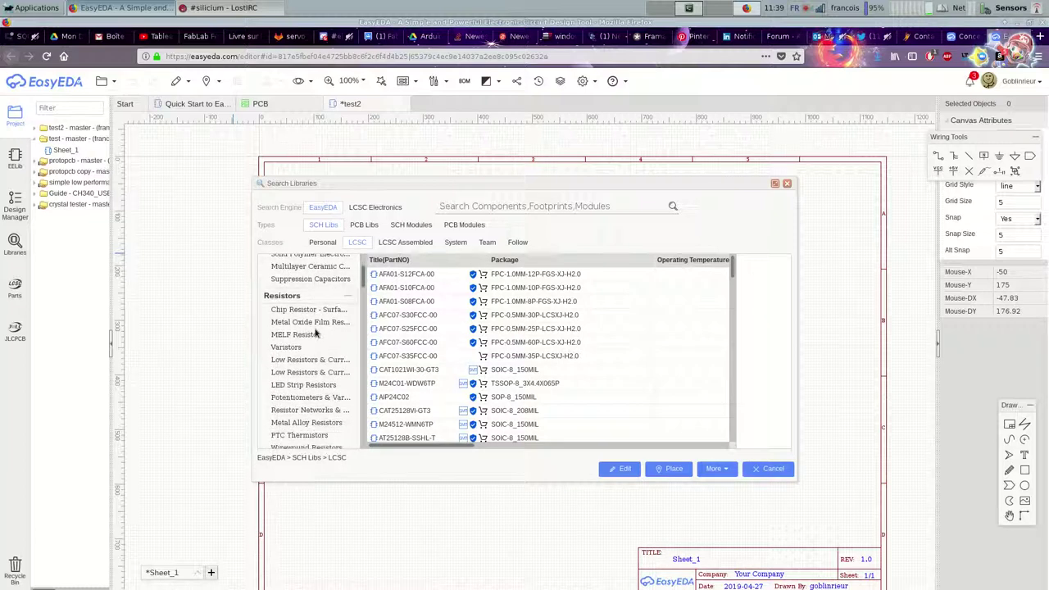
scroll(315, 332, "down", 2)
left_click(305, 298)
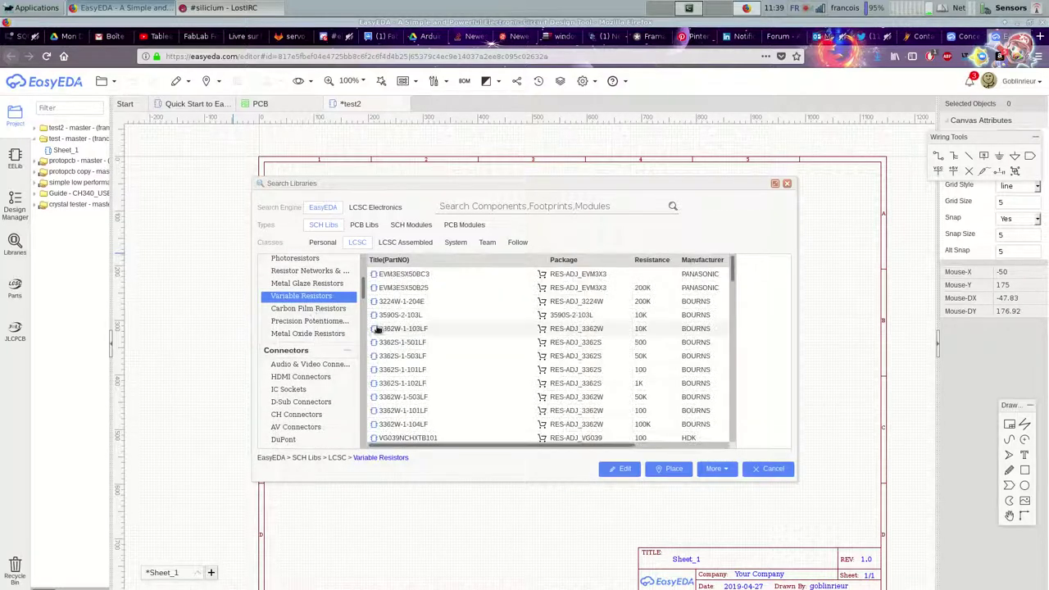
left_click(398, 329)
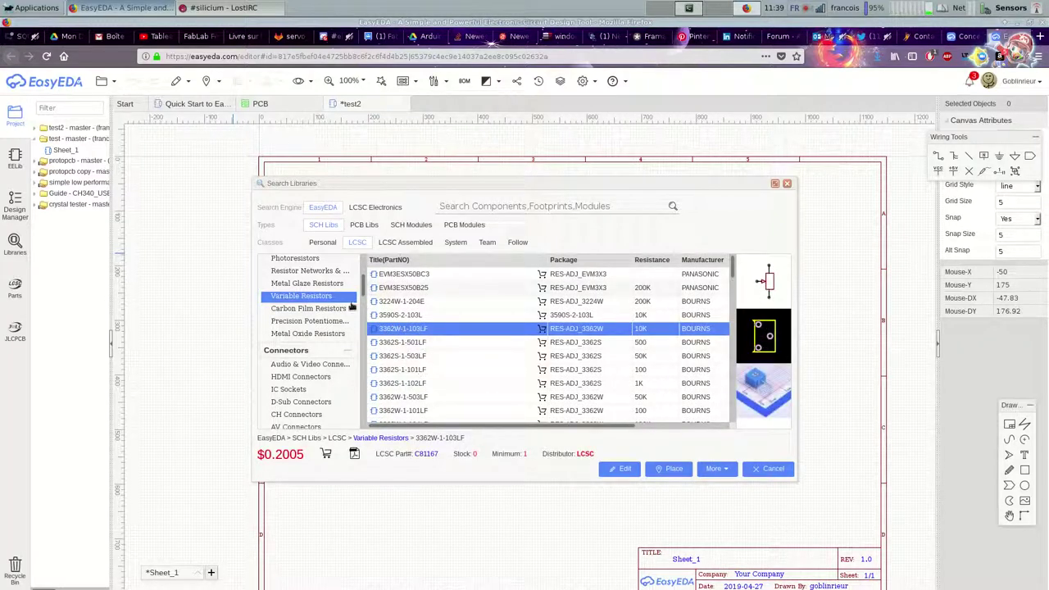
Preview the metal oxide resistor MOF2WS-20Ω±5% and the connector HDMI-019S, and leave the library search from the precision potentiometers without placing anything.
left_click(300, 334)
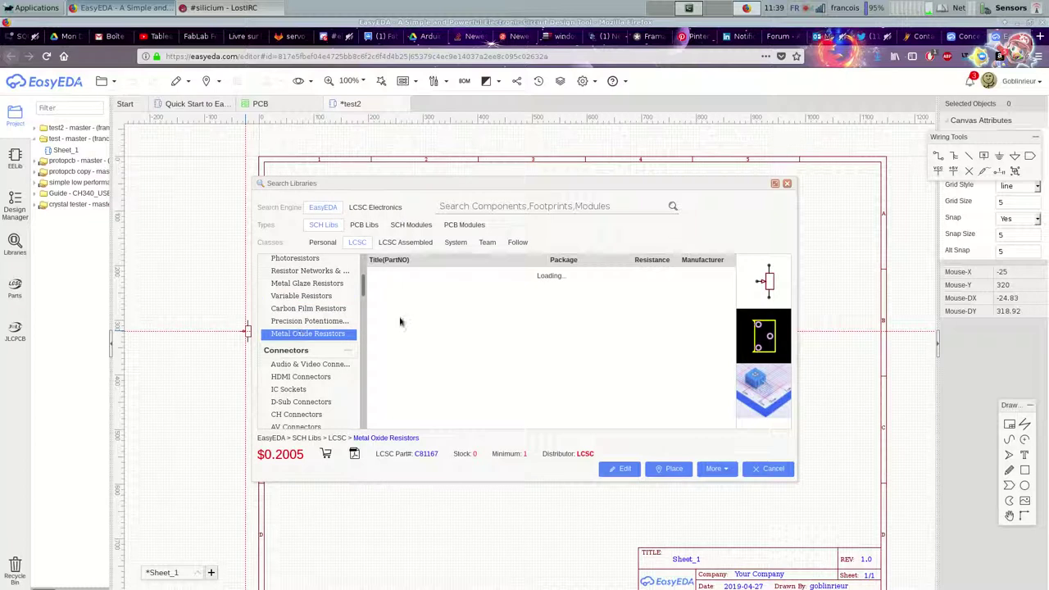
left_click(637, 329)
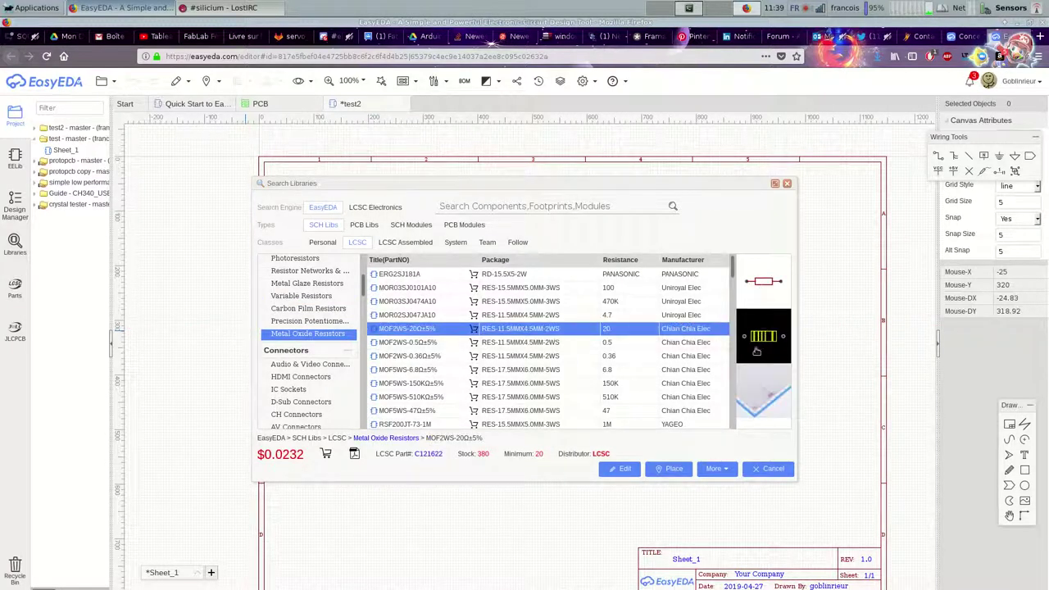
left_click(310, 379)
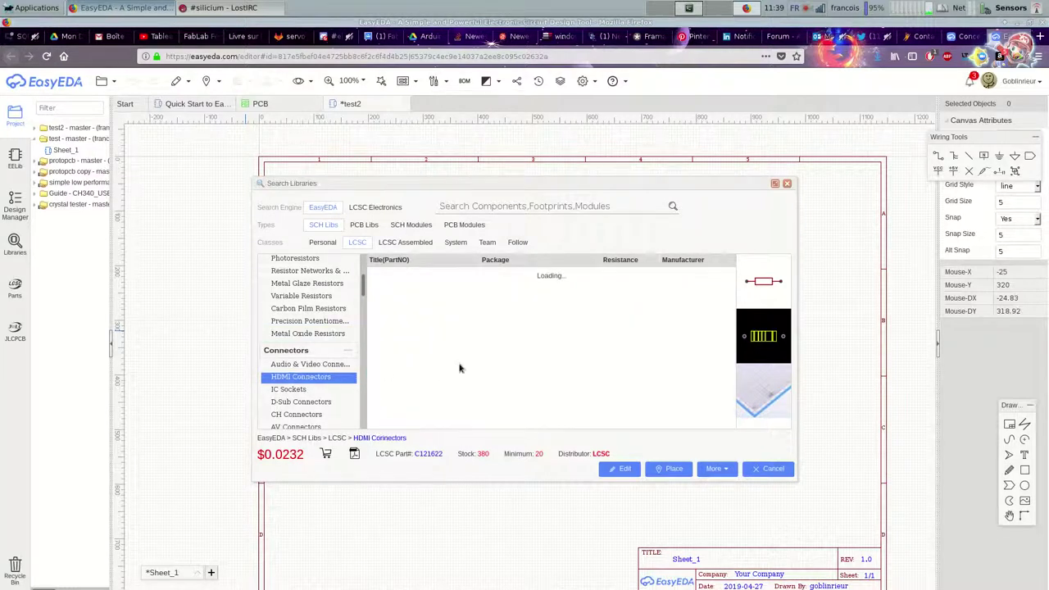
left_click(520, 302)
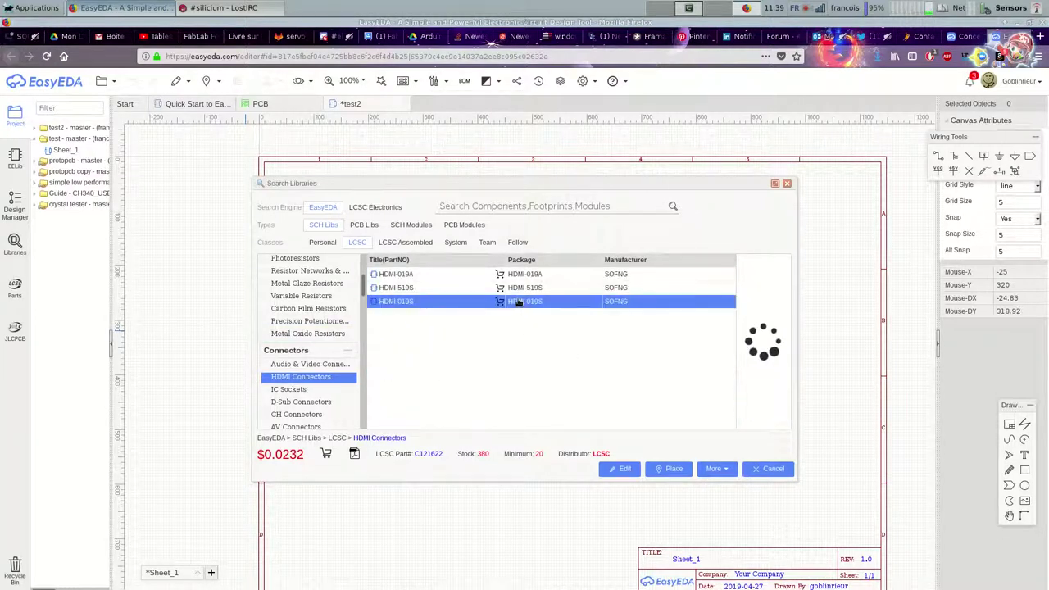
left_click(303, 320)
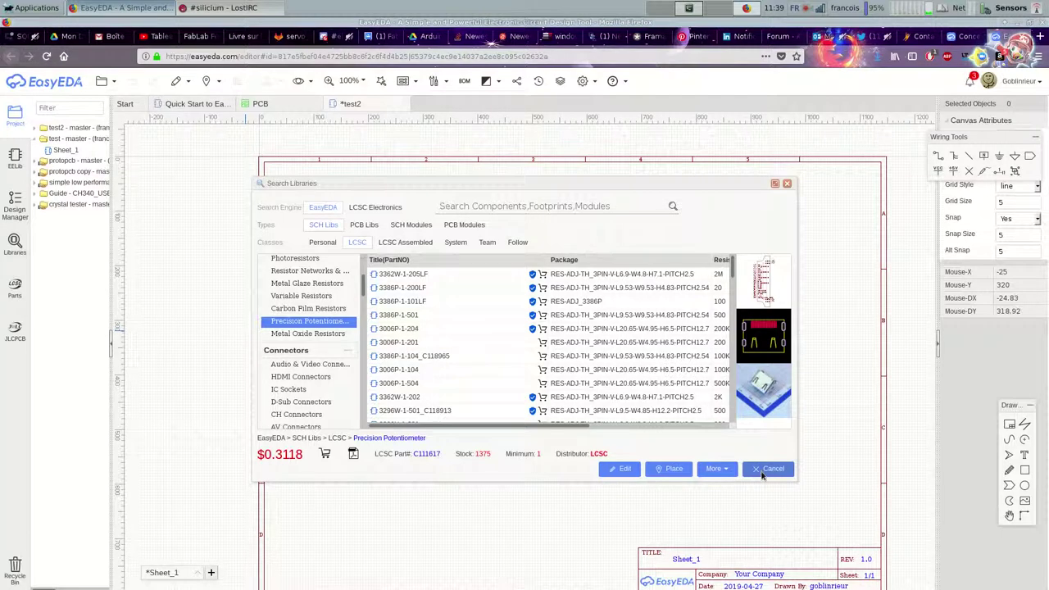
left_click(767, 469)
key("Escape")
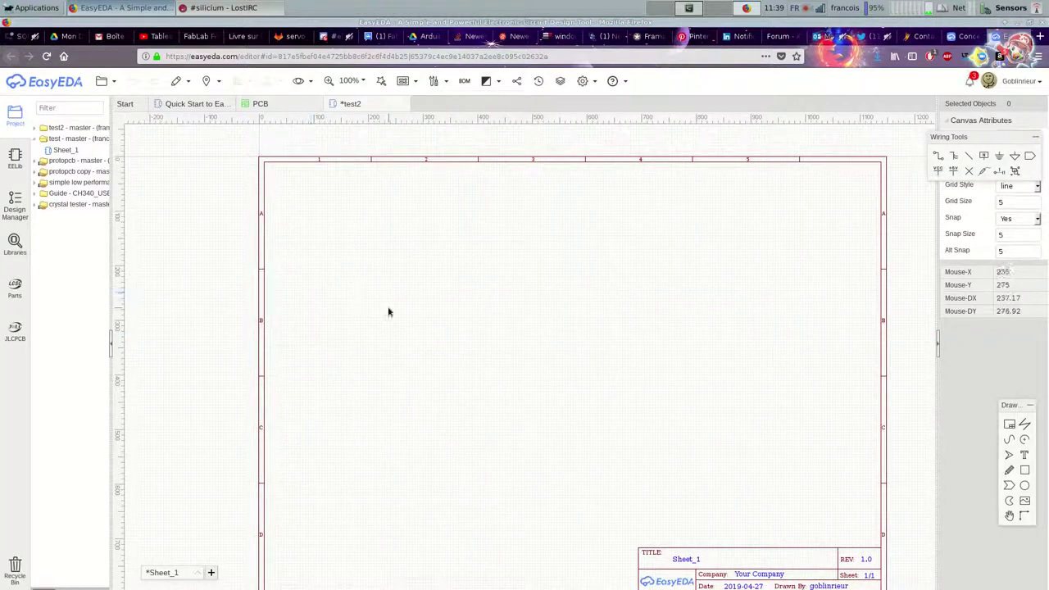
Look at the LCSC parts store and the JLCPCB fabrication site, returning to the test2 schematic after each.
left_click(14, 289)
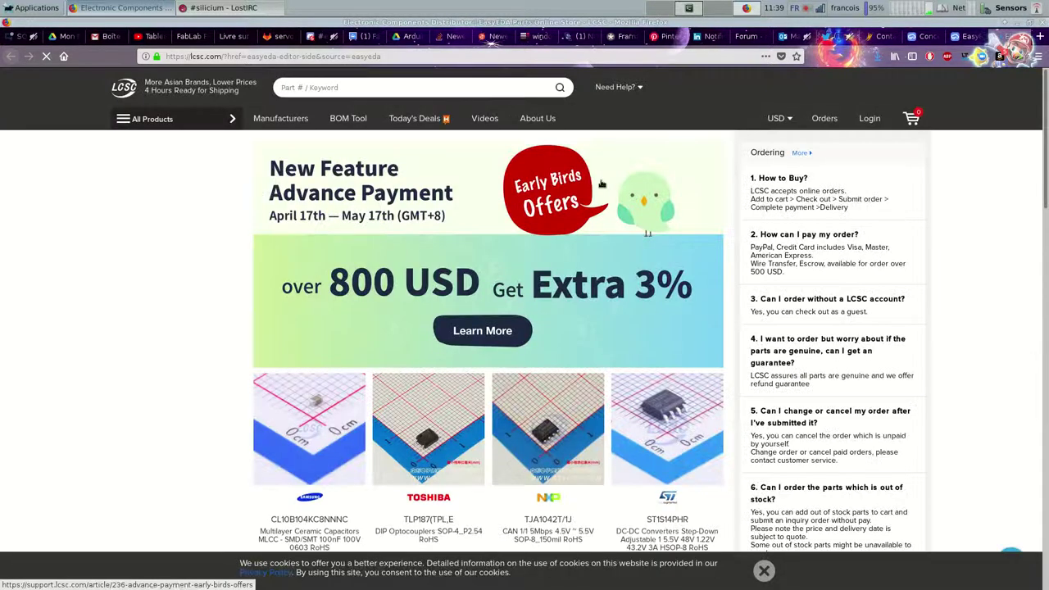
scroll(524, 353, "down", 5)
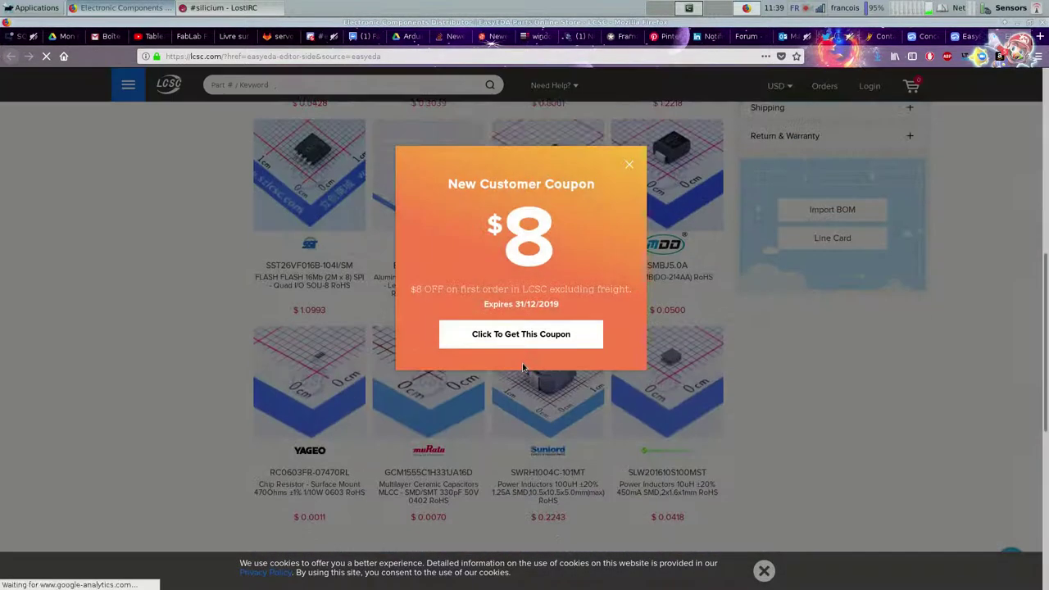
scroll(523, 367, "down", 1)
left_click(629, 164)
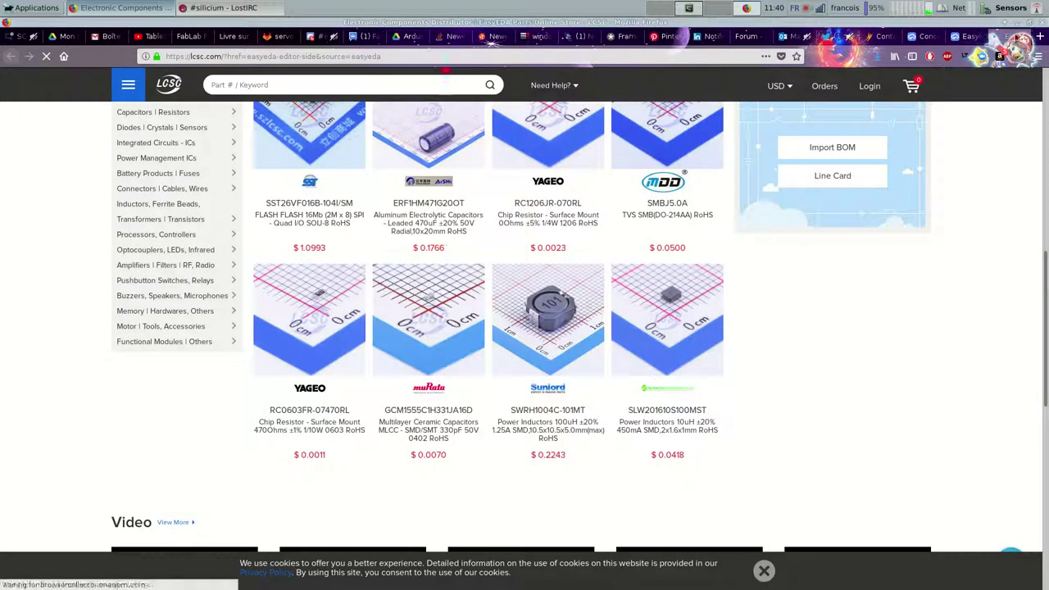
key("ctrl+w")
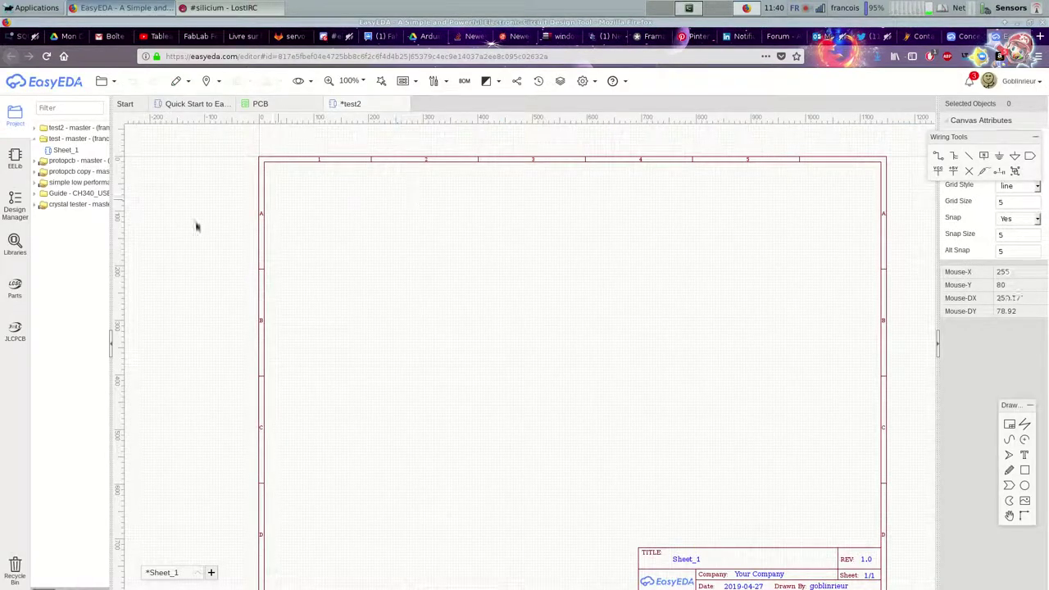
left_click(14, 332)
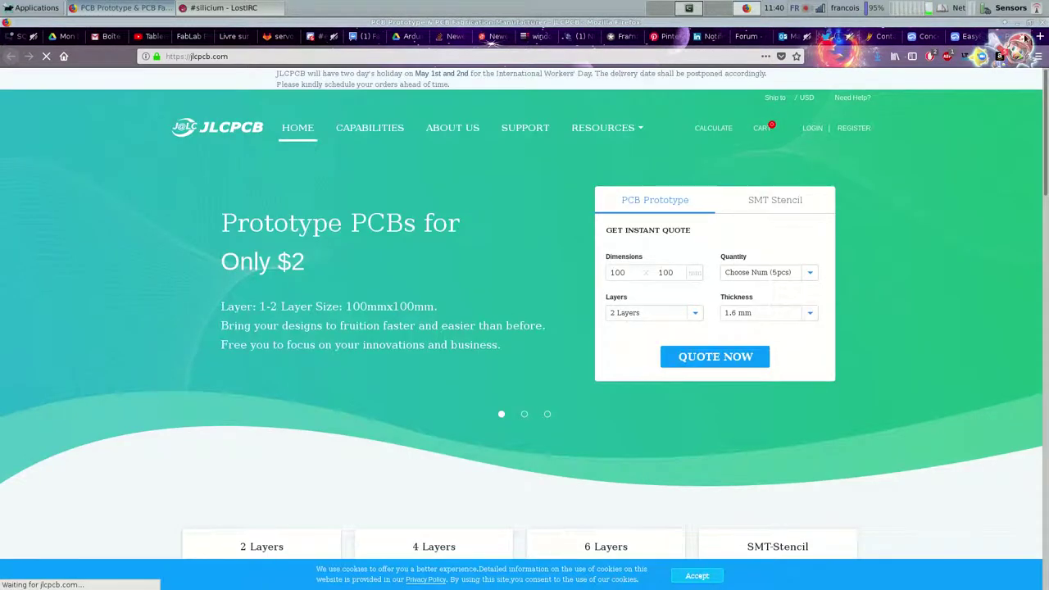
left_click(1027, 38)
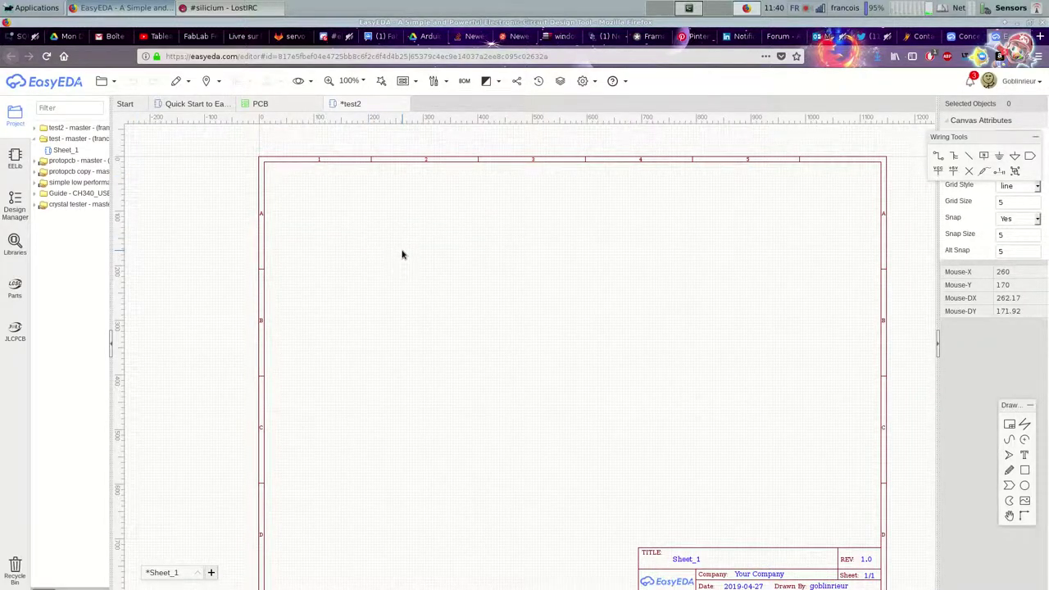
Place a VCC flag in the sheet's upper-left area and a vertical US-style 1k resistor directly beneath it.
scroll(402, 254, "up", 2)
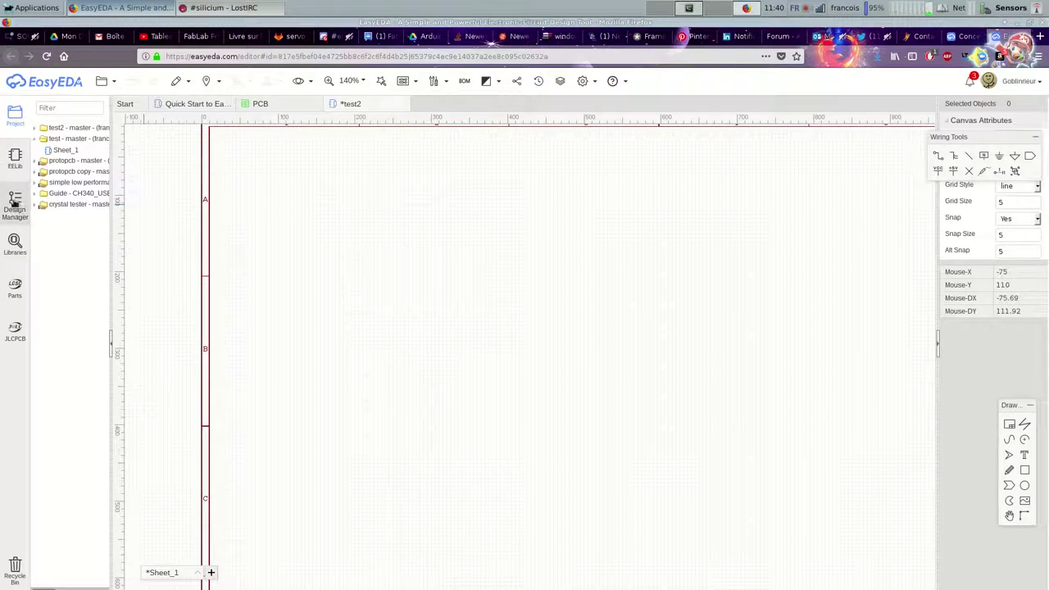
left_click(15, 159)
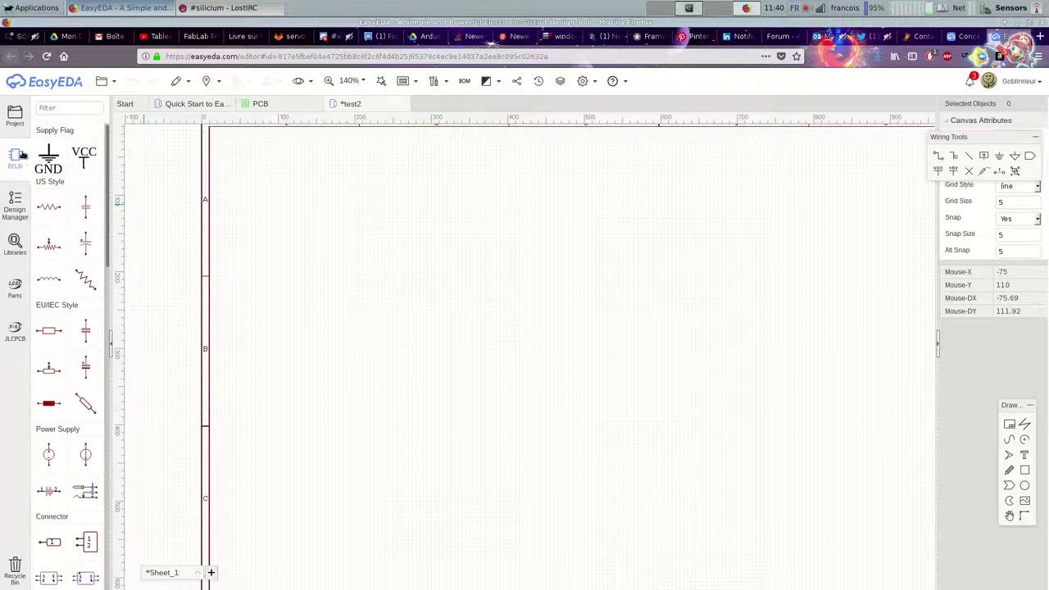
left_click(84, 160)
left_click(331, 207)
left_click(49, 211)
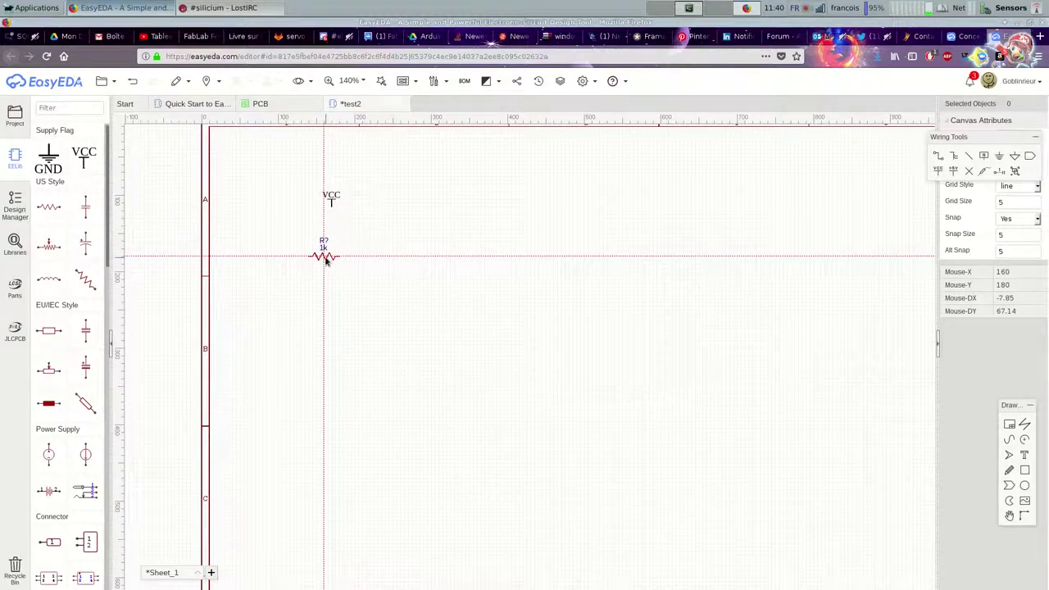
key("space")
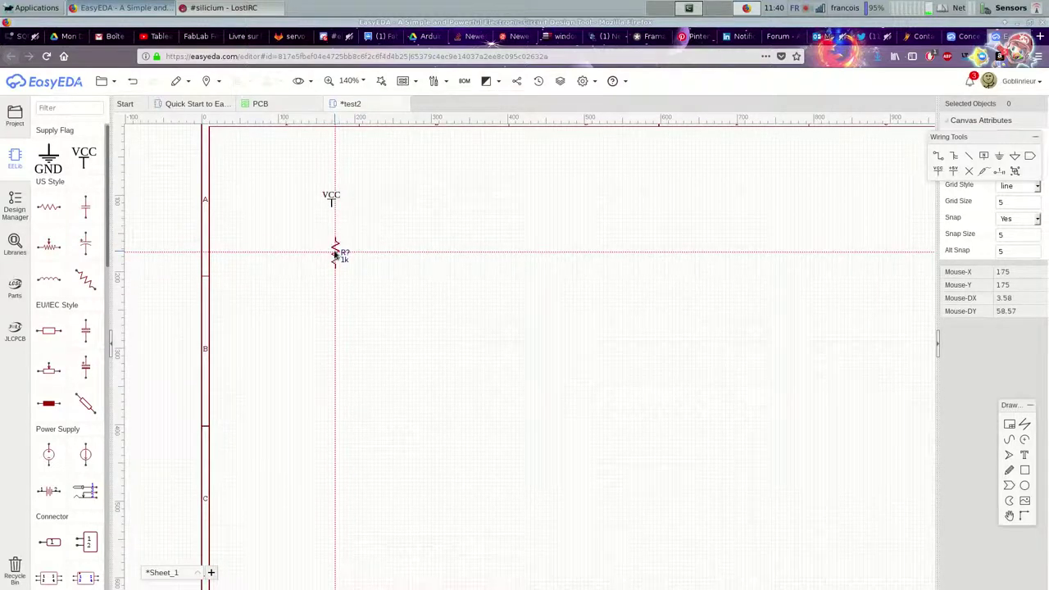
left_click(333, 243)
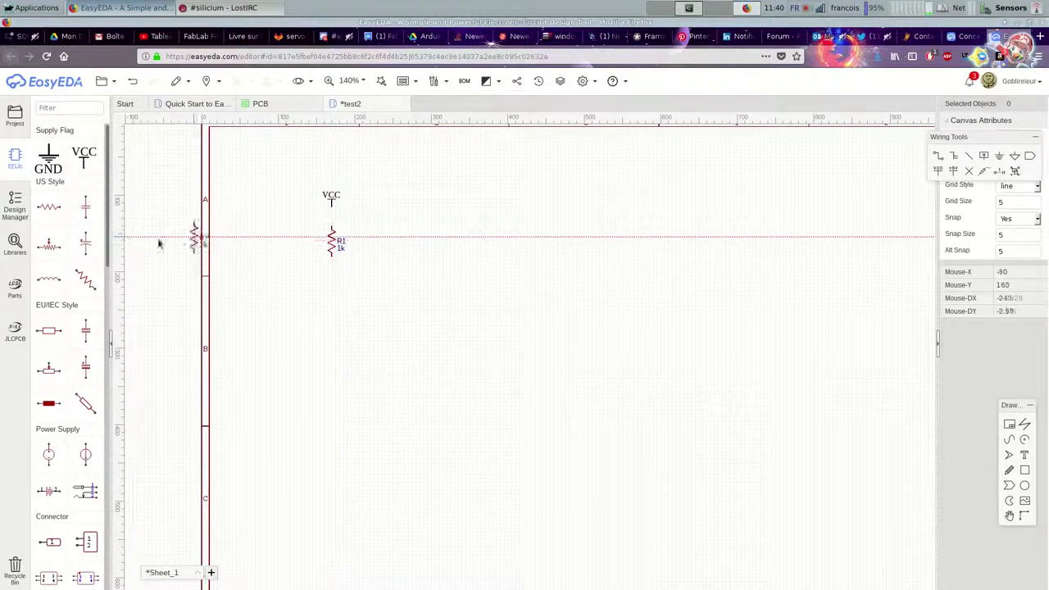
Place a US-style 1u capacitor below the resistor and a vertical EVQ22705R push-button switch below the capacitor.
left_click(85, 206)
left_click(332, 289)
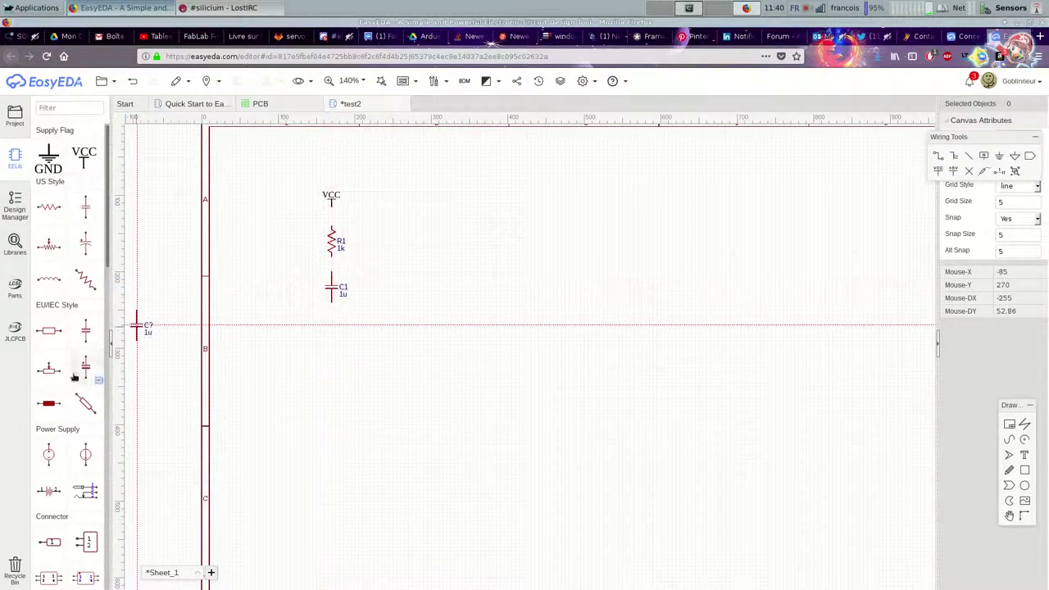
scroll(59, 420, "down", 2)
scroll(60, 420, "down", 4)
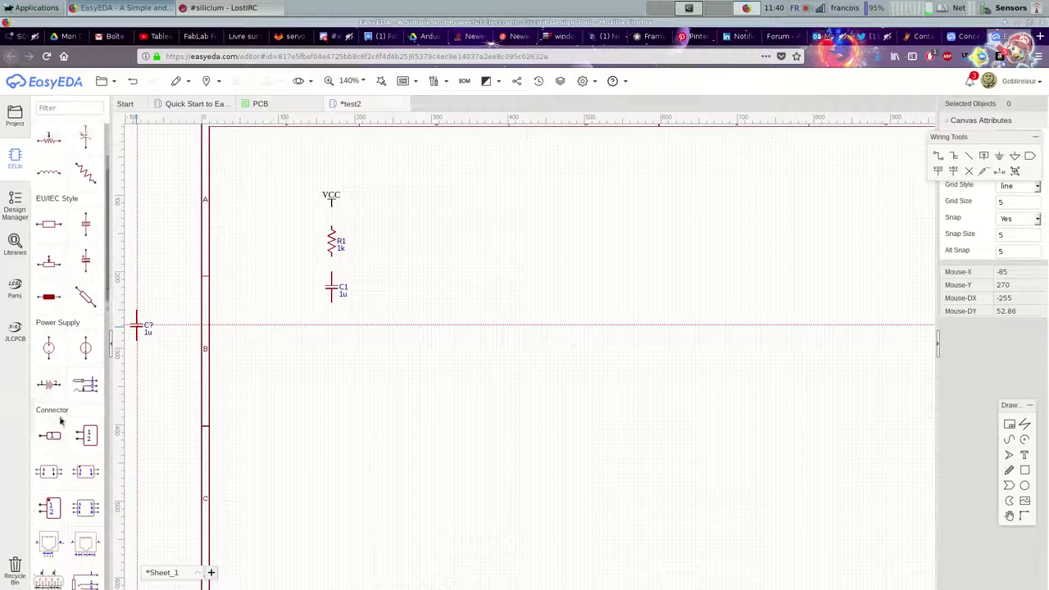
scroll(61, 419, "down", 2)
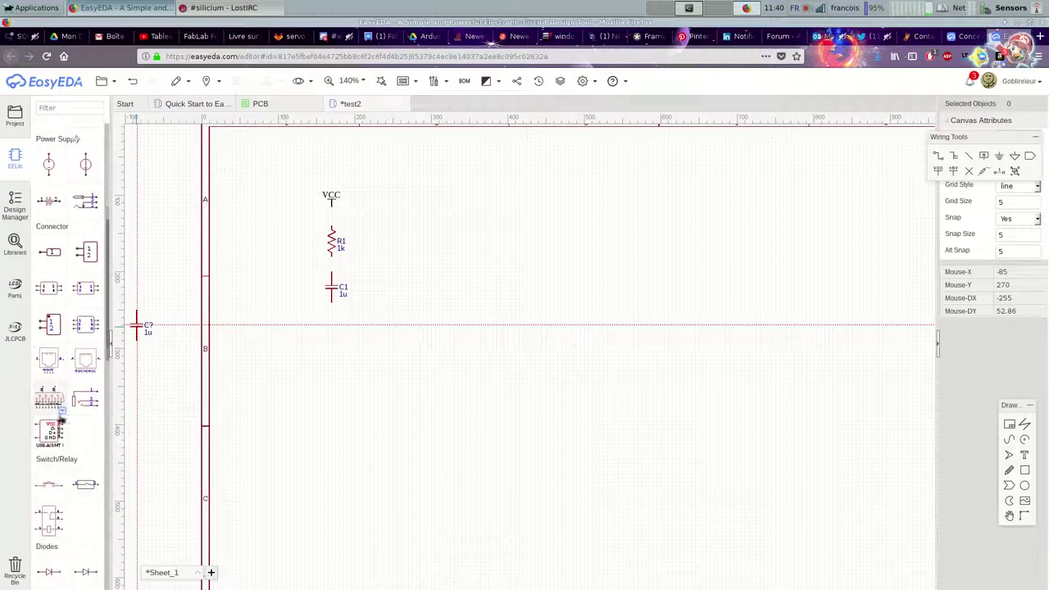
left_click(48, 471)
key("space")
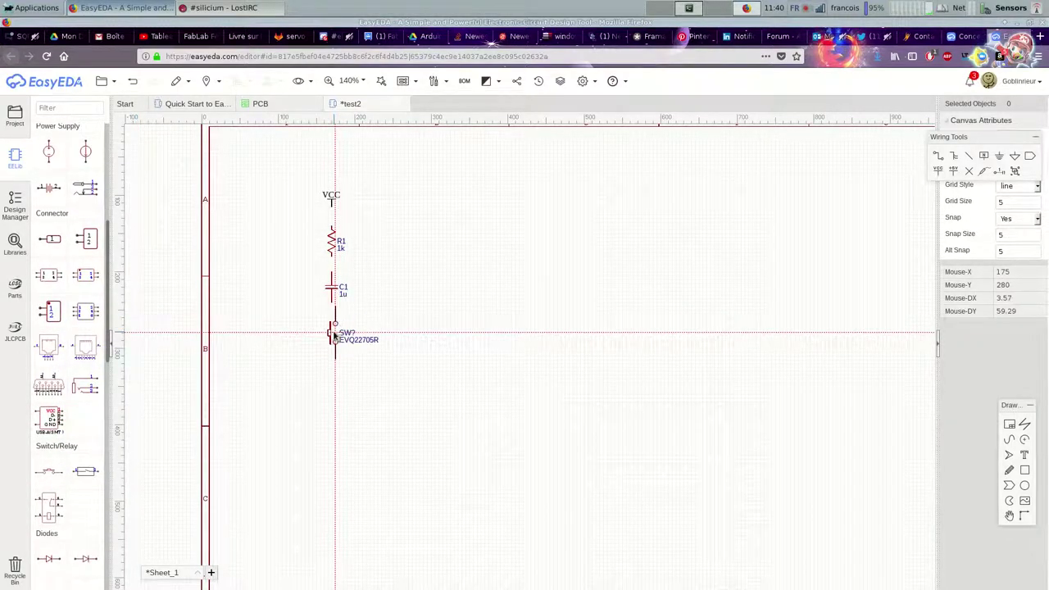
left_click(329, 344)
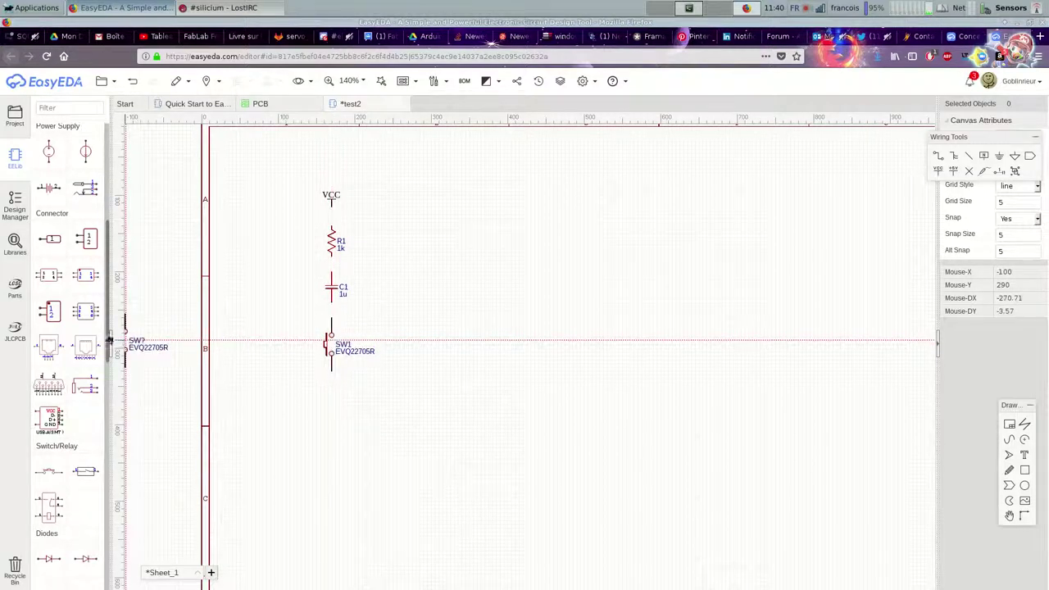
Place a vertical LED-3MM to the right of resistor R1, with its cathode facing down.
scroll(74, 377, "down", 1)
scroll(74, 390, "up", 2)
scroll(74, 389, "down", 4)
scroll(74, 389, "down", 4)
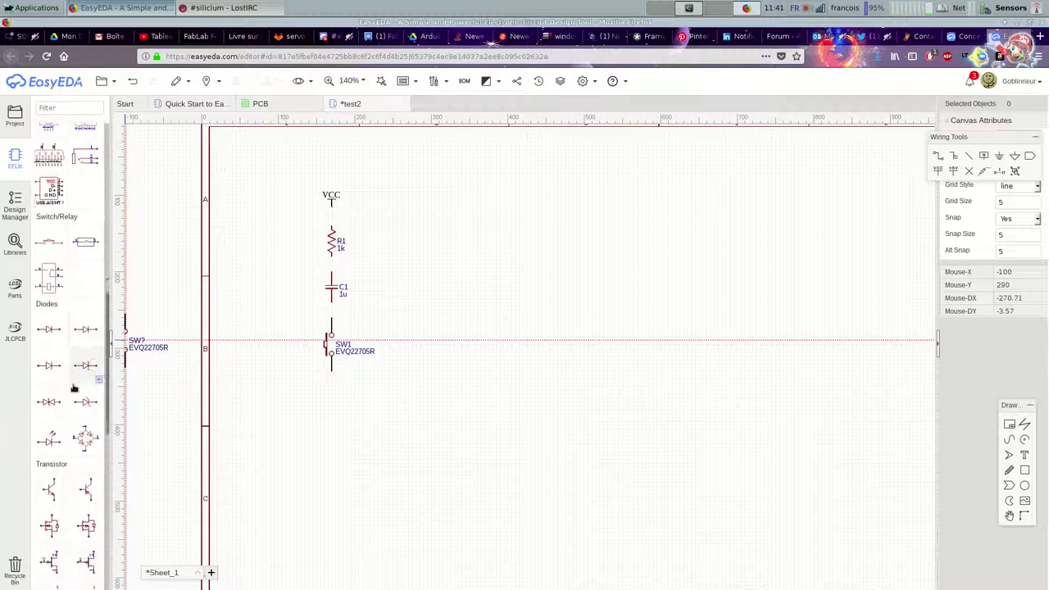
left_click(51, 416)
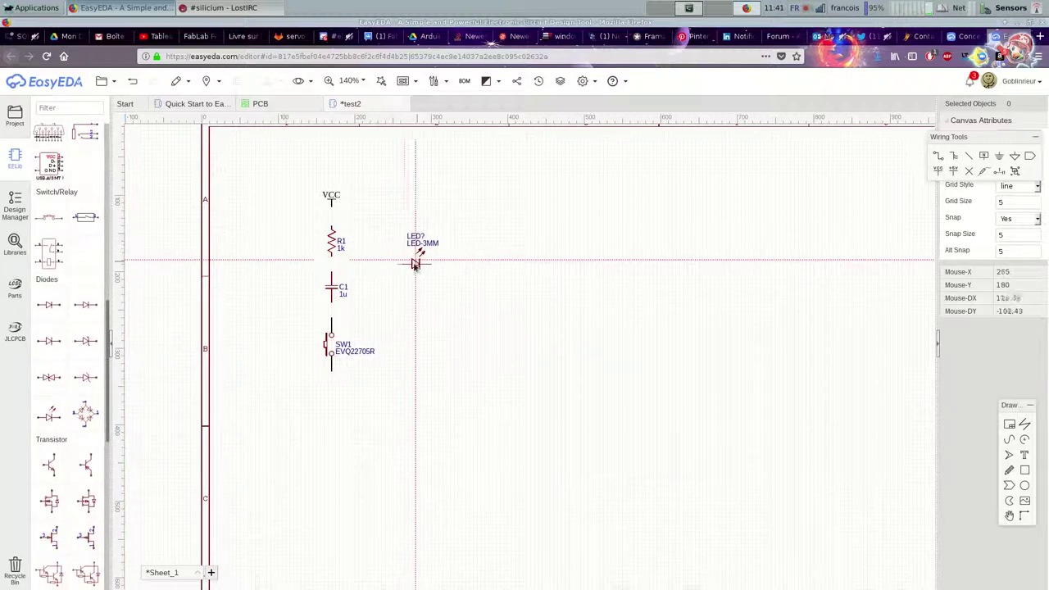
key("space")
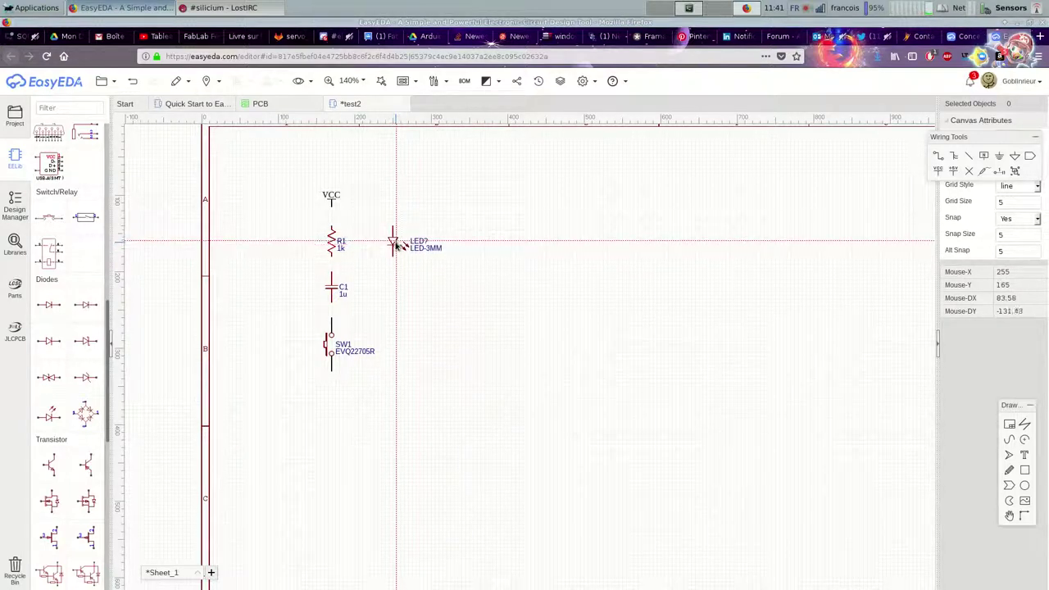
left_click(394, 245)
Place a 2N3904 transistor below the LED and a vertical EU-style 1k resistor beneath the transistor.
scroll(78, 382, "down", 1)
left_click(51, 421)
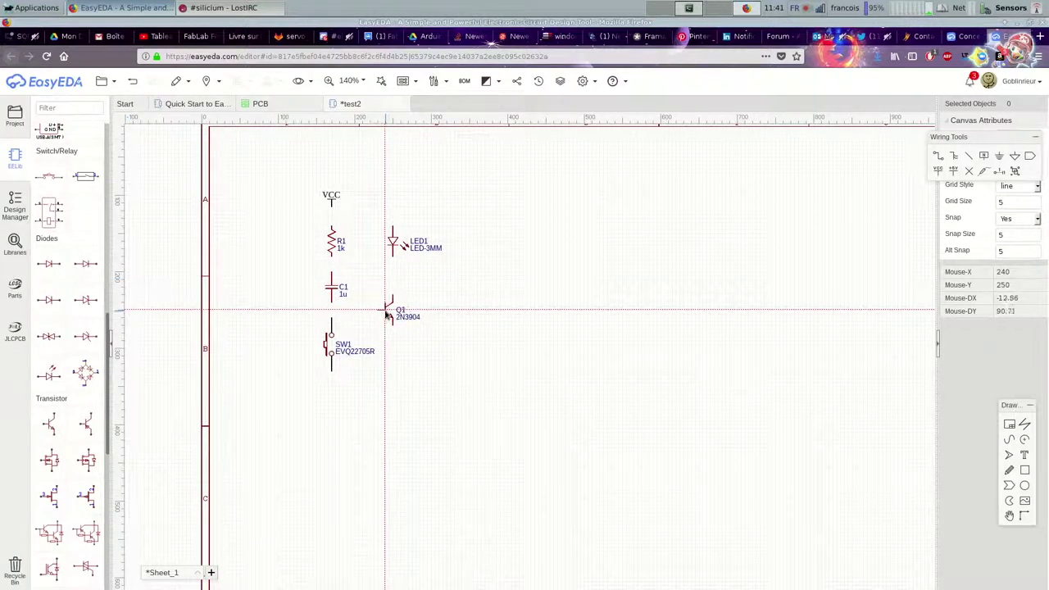
left_click(387, 314)
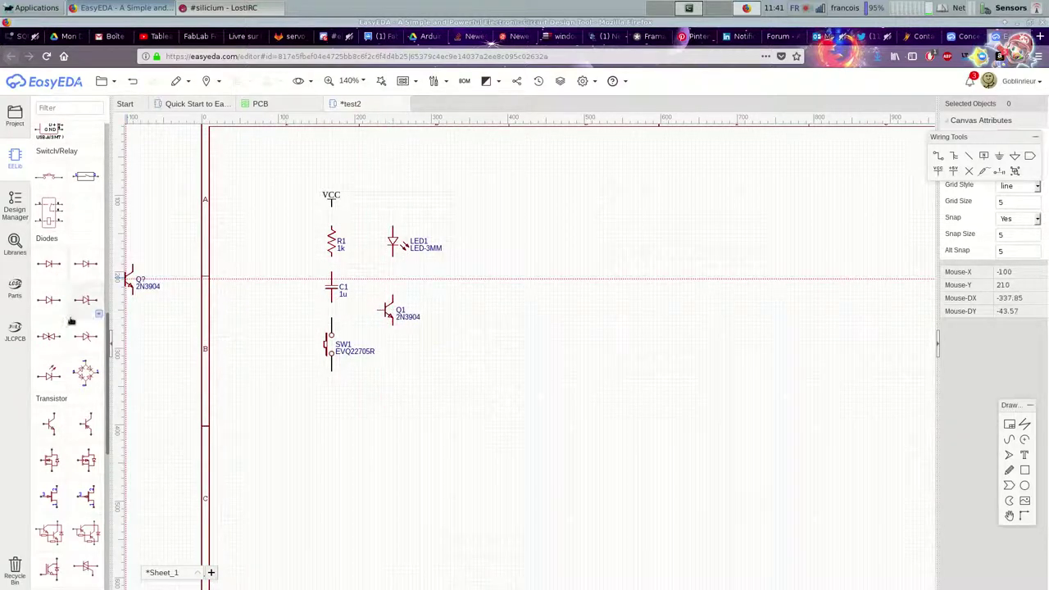
scroll(71, 321, "up", 8)
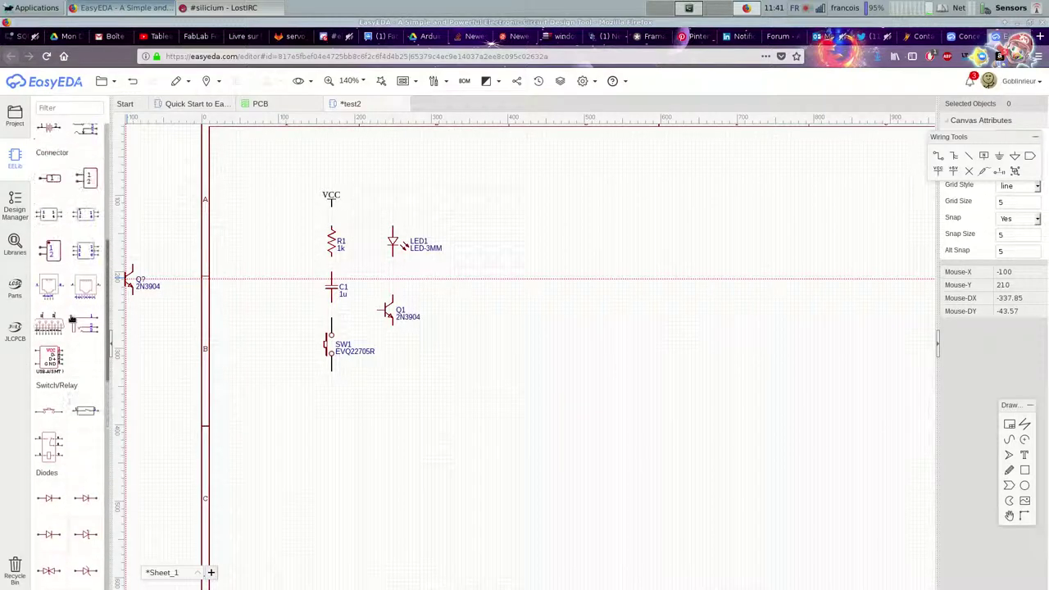
scroll(71, 319, "up", 3)
left_click(48, 182)
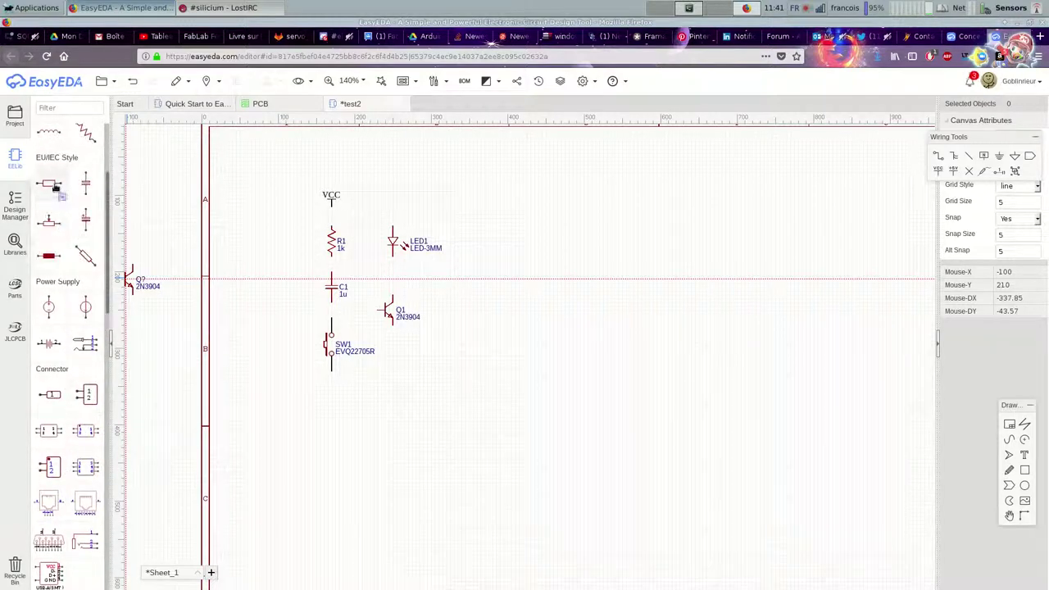
left_click(396, 377)
Place a GND flag directly below switch SW1, leaving a gap for wiring.
scroll(70, 250, "up", 3)
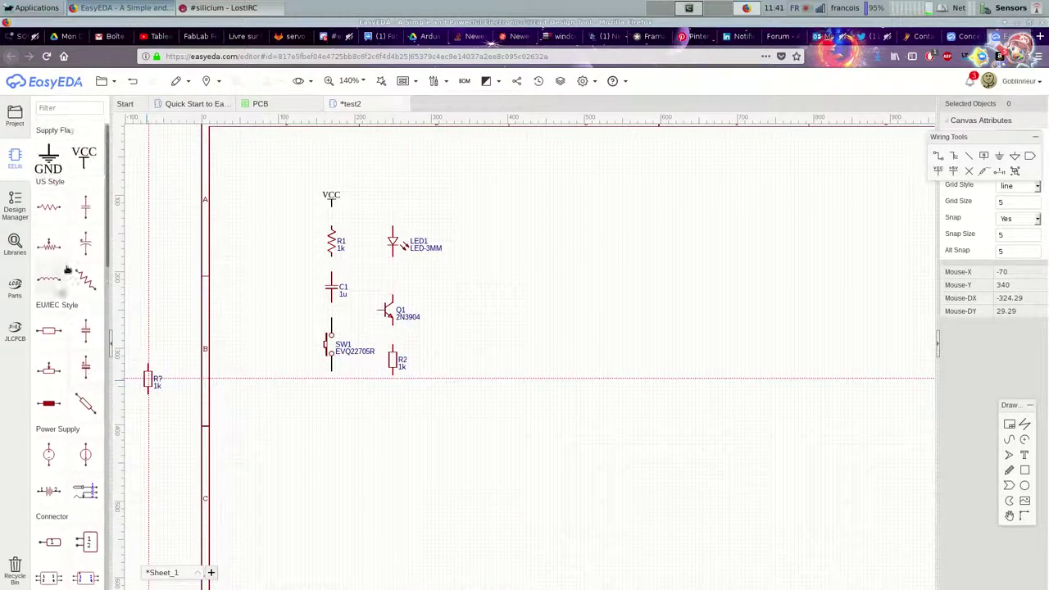
left_click(51, 160)
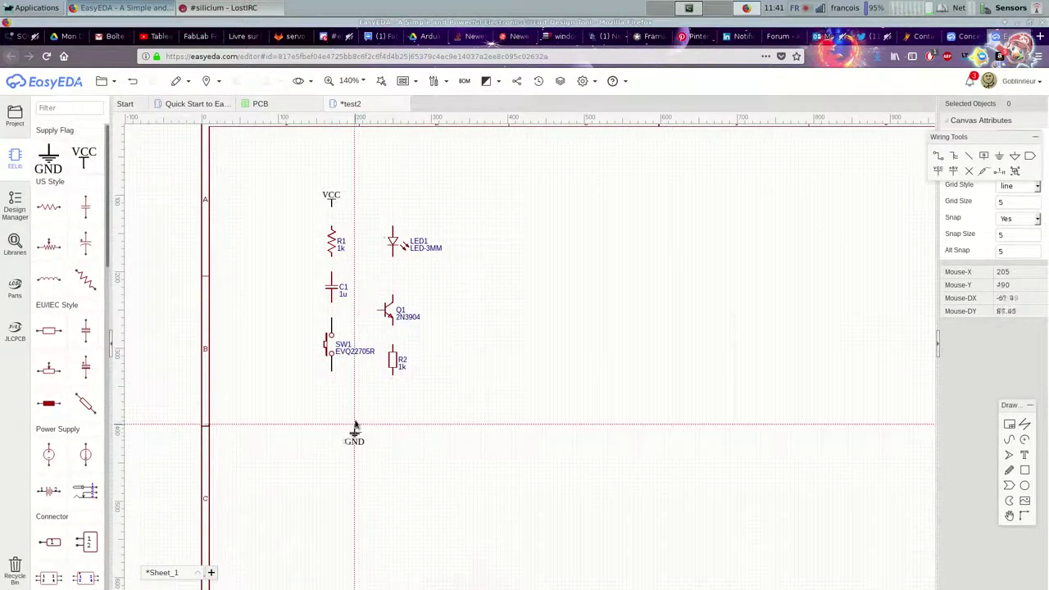
left_click(336, 410)
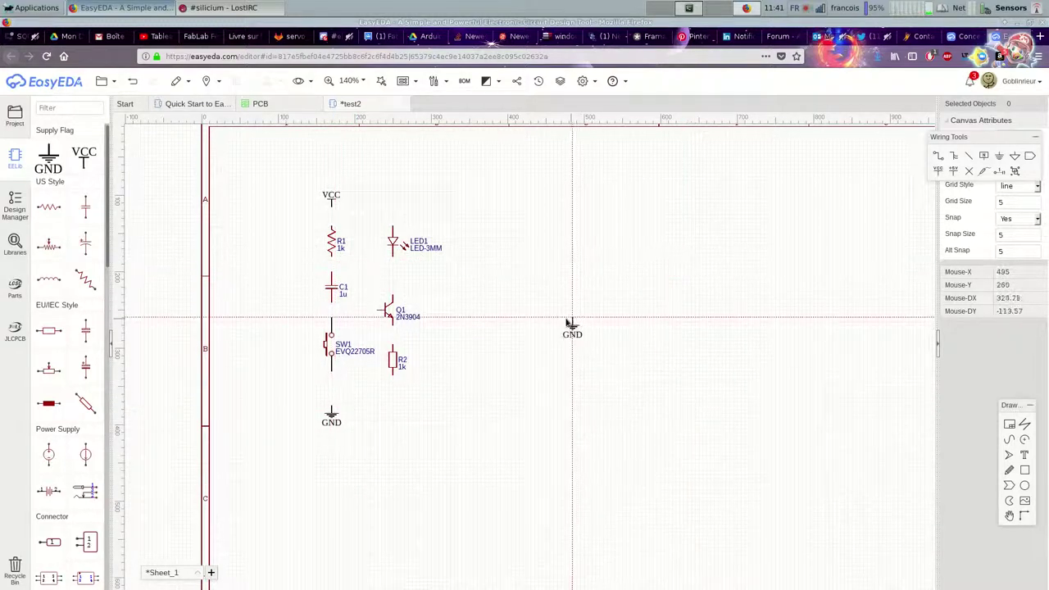
key("Escape")
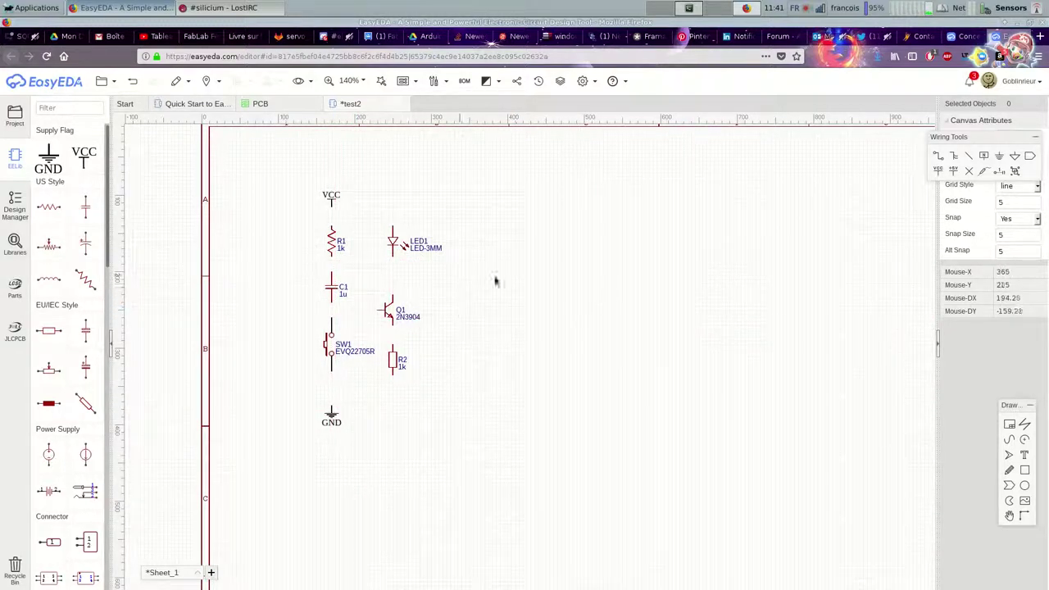
Wire VCC to the upper end of R1 and branch that wire to the upper pin of LED1.
left_click(940, 156)
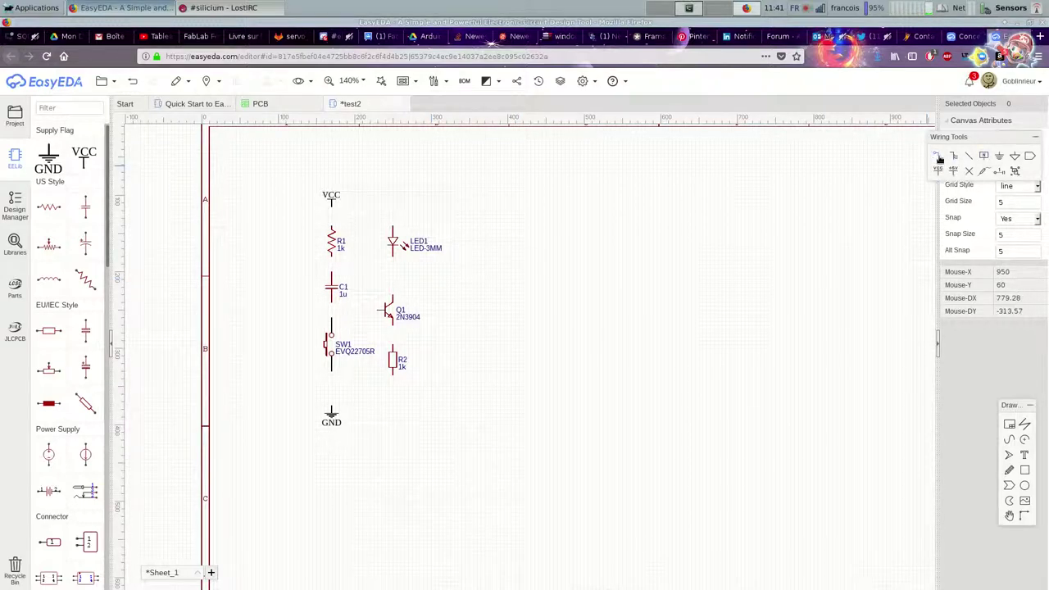
left_click(331, 215)
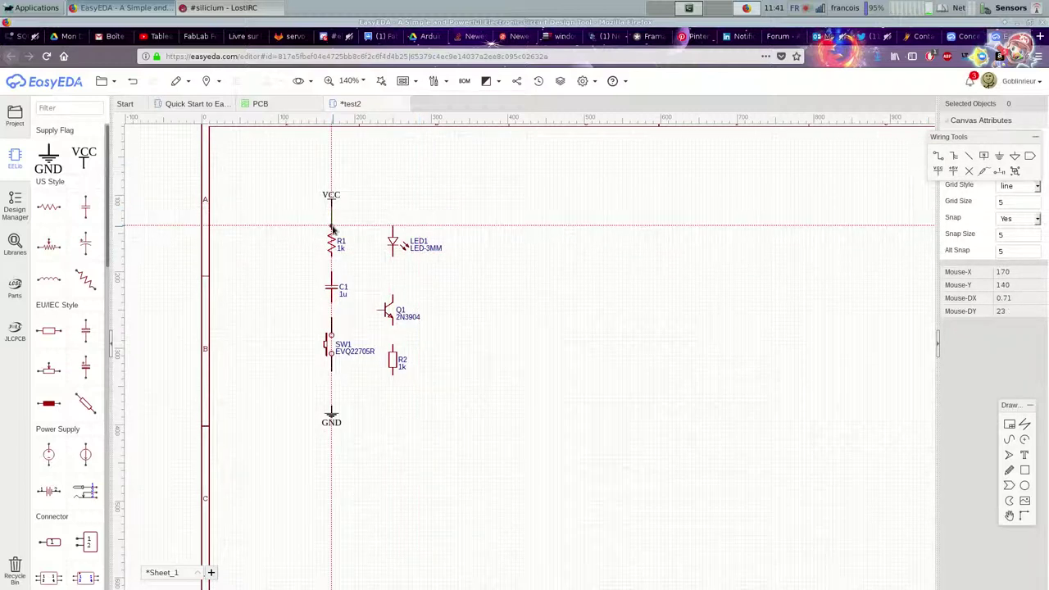
left_click(393, 230)
left_click(332, 215)
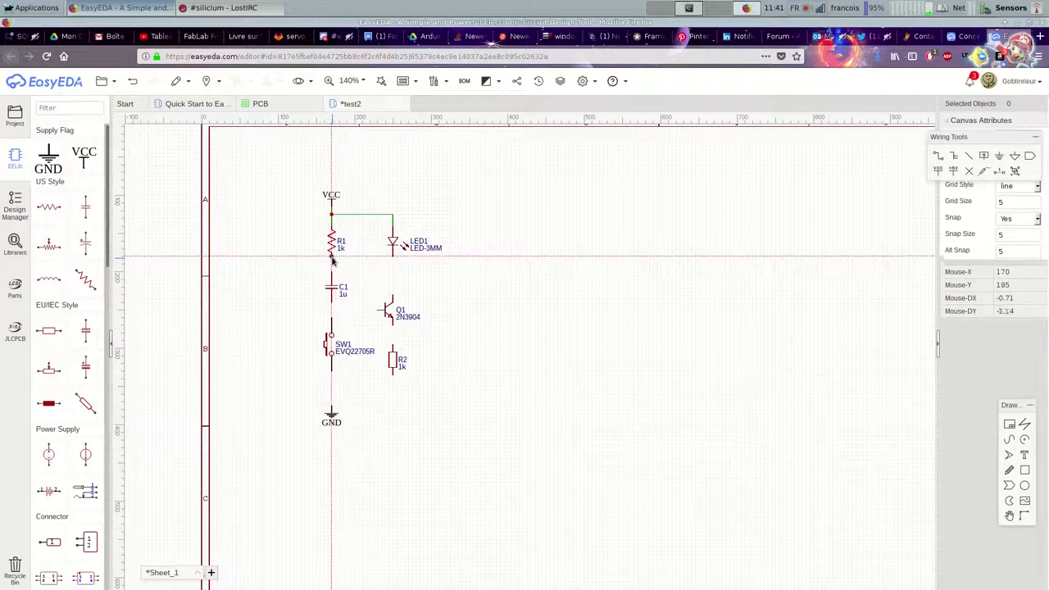
Wire R1 to C1 and the lower pin of LED1 to the collector of Q1.
left_click(332, 256)
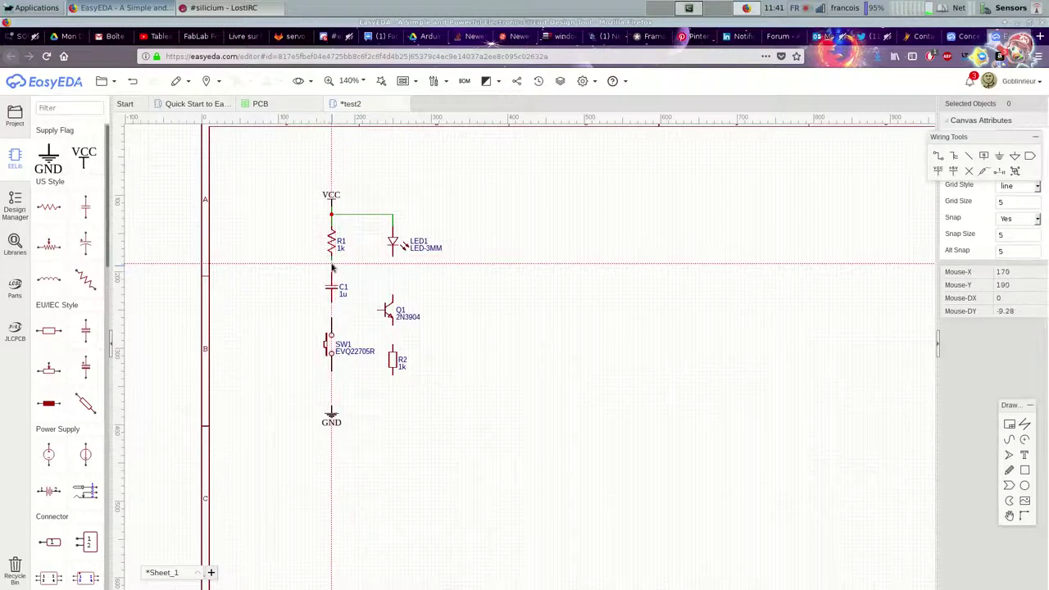
left_click(332, 279)
left_click(393, 255)
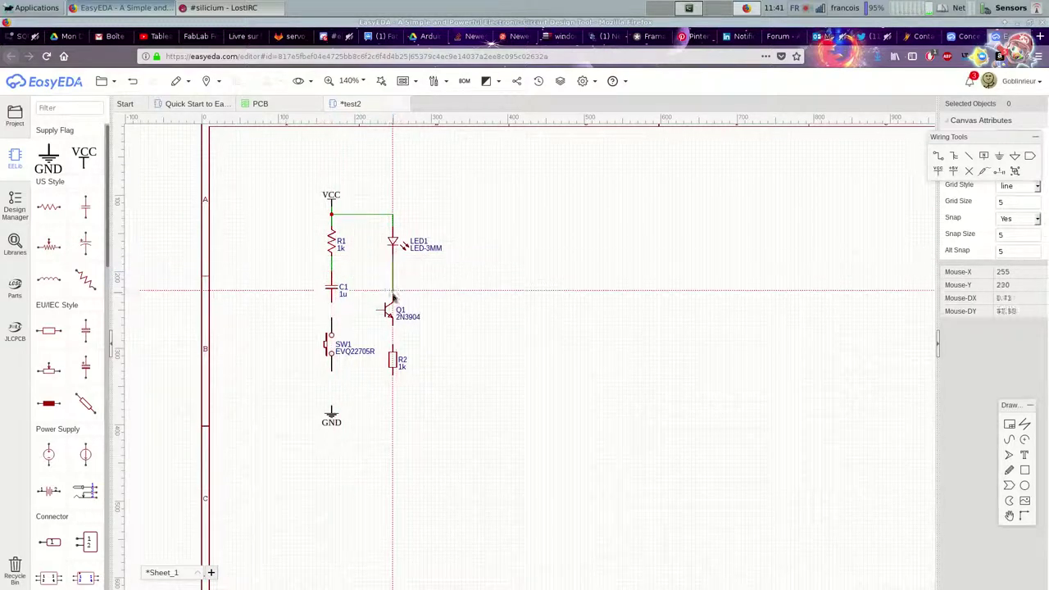
left_click(393, 303)
Wire the base of Q1 to the connection between C1 and SW1.
left_click(377, 311)
left_click(332, 312)
key("Escape")
Wire the emitter of Q1 to R2, and connect the lower ends of R2 and SW1 to GND.
key("w")
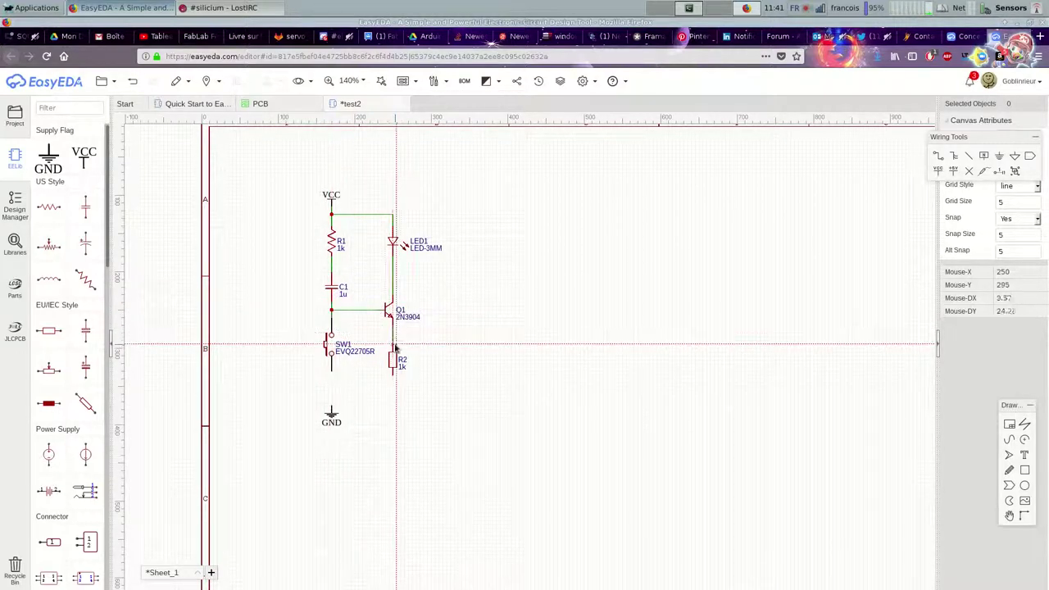
left_click(393, 369)
left_click(331, 398)
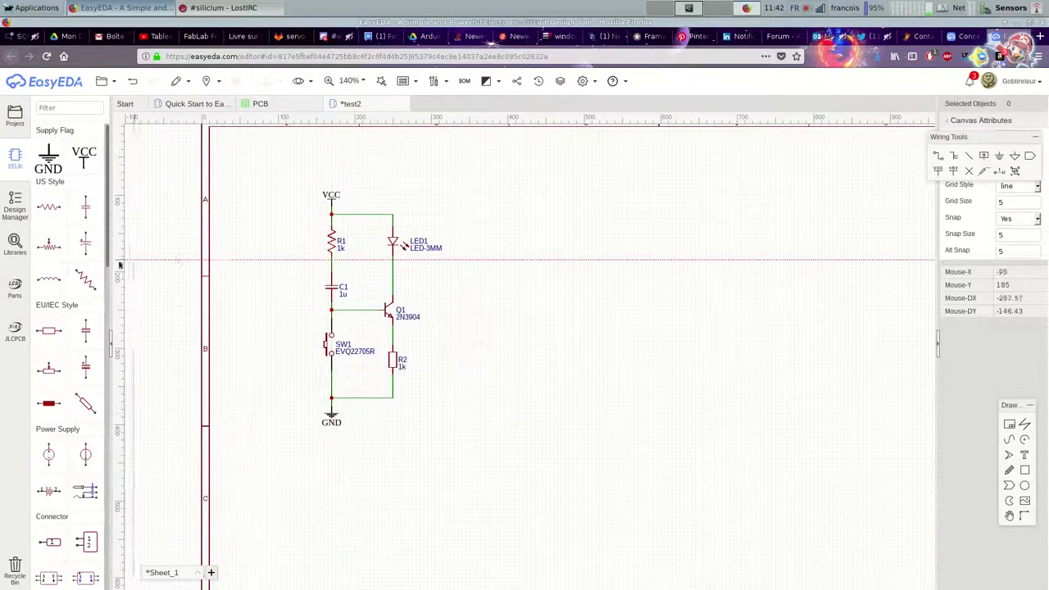
Place a vertical BS-2-1 battery to the left of the R1–C1–SW1 branch, with pin 1 facing up.
scroll(53, 295, "down", 2)
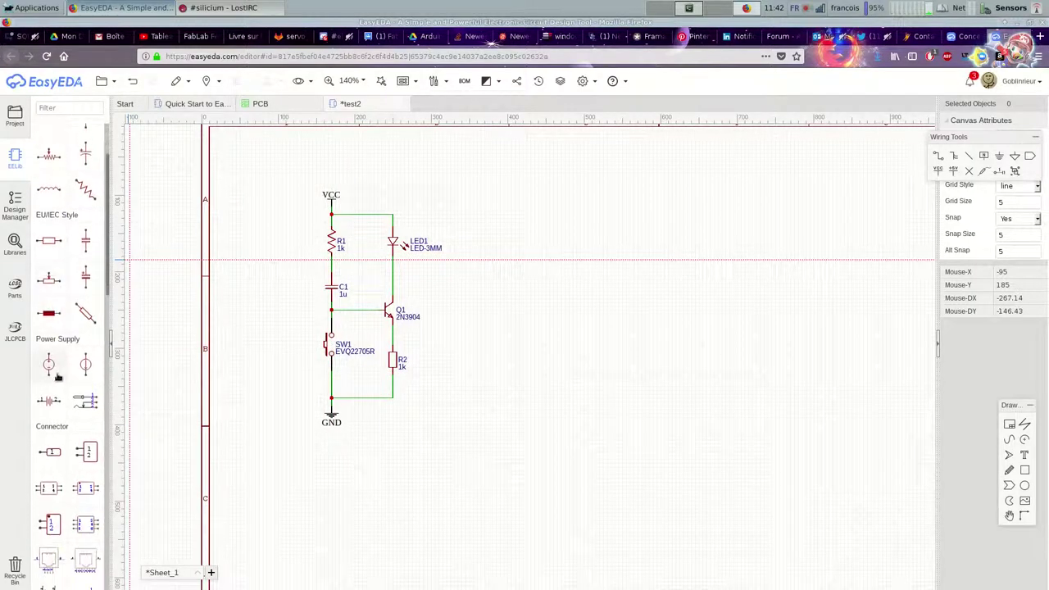
left_click(48, 400)
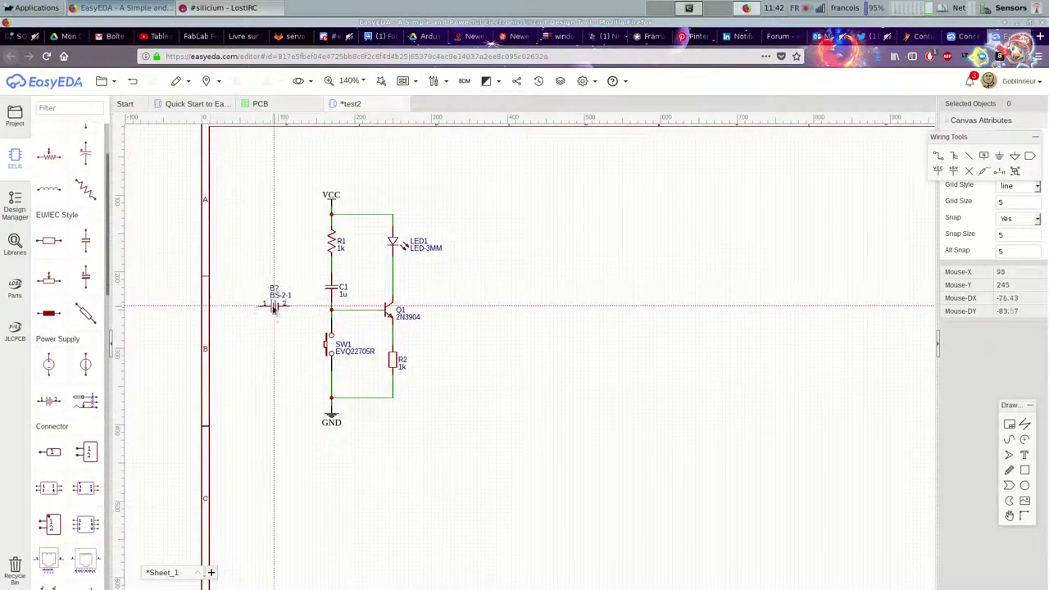
key("space")
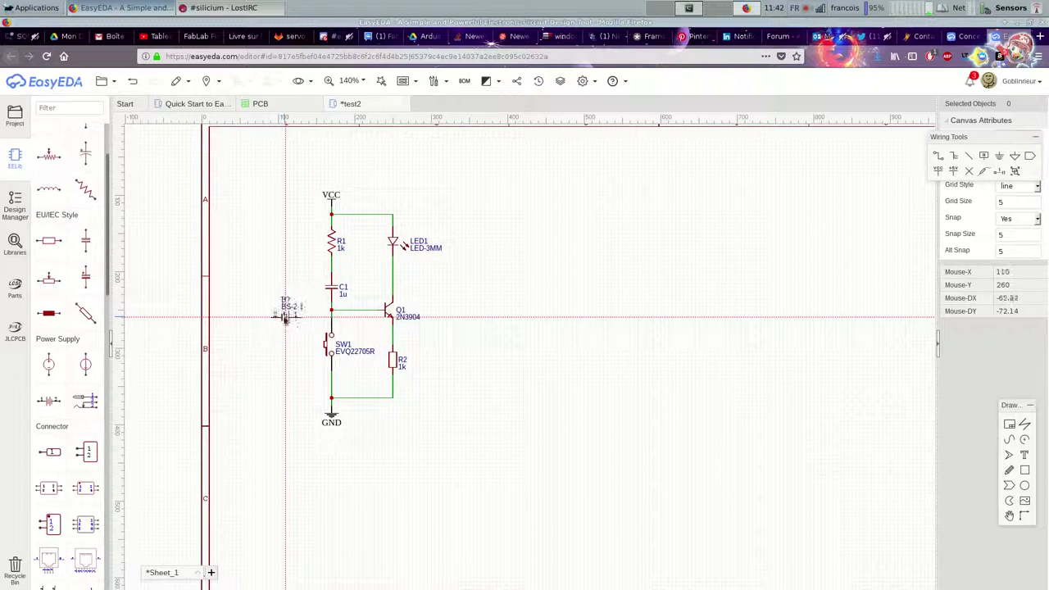
left_click(287, 311)
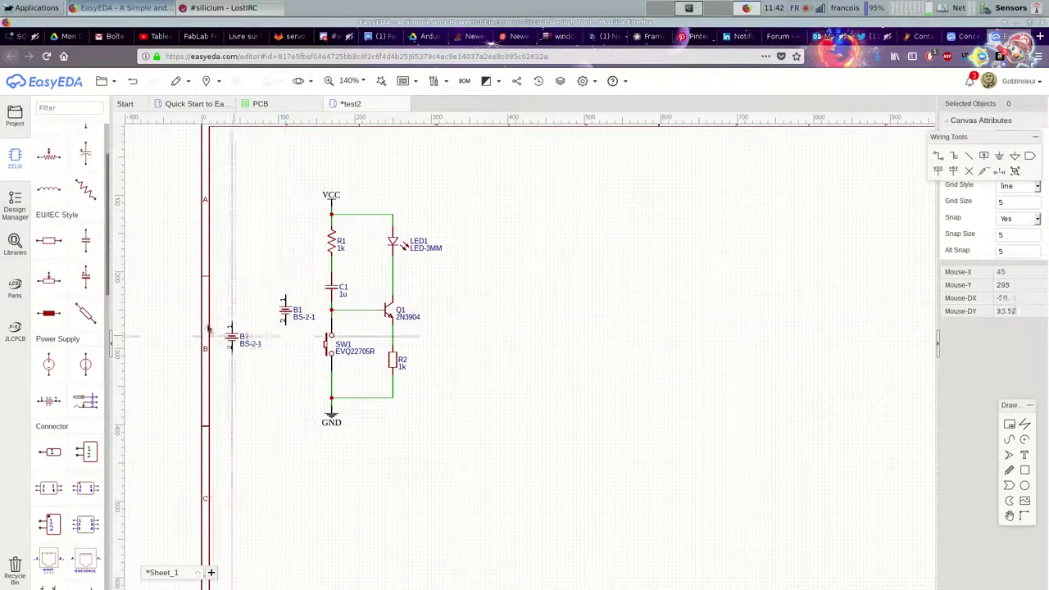
key("Escape")
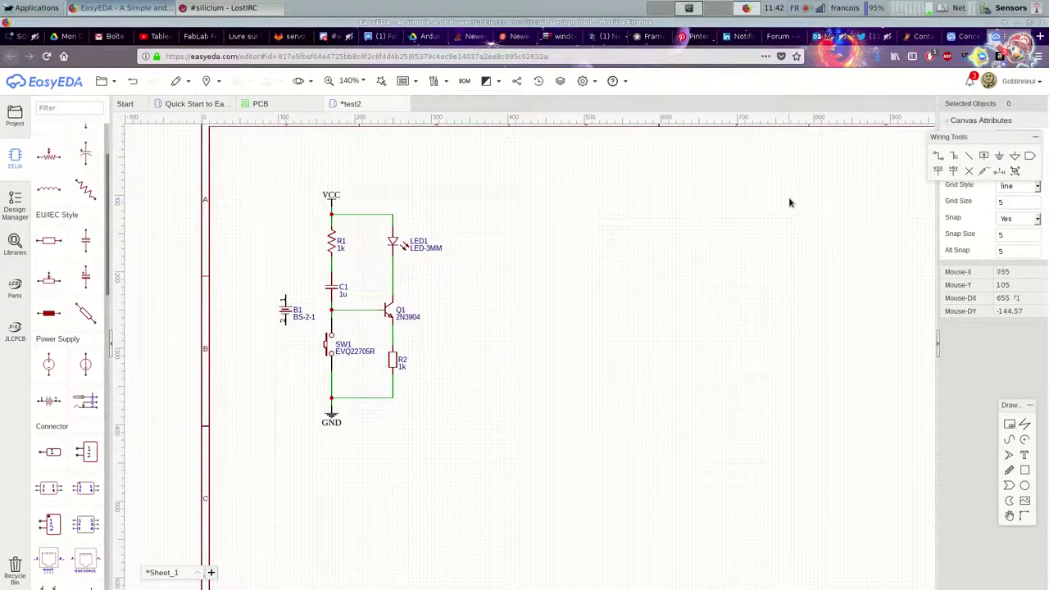
Wire battery pin 1 to the VCC line above R1 and pin 2 to the GND line below SW1.
left_click(940, 155)
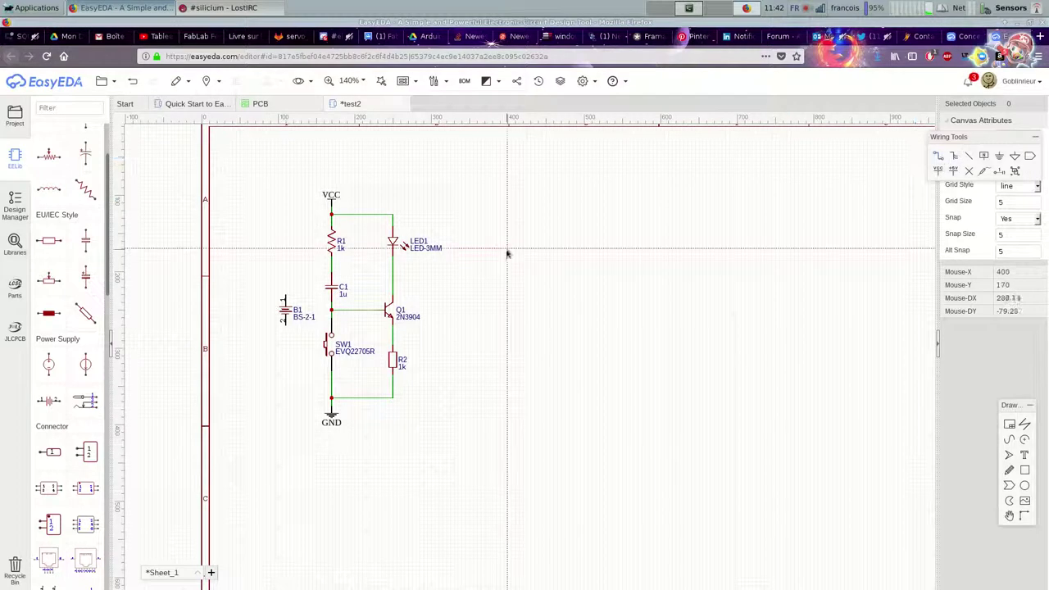
left_click(286, 298)
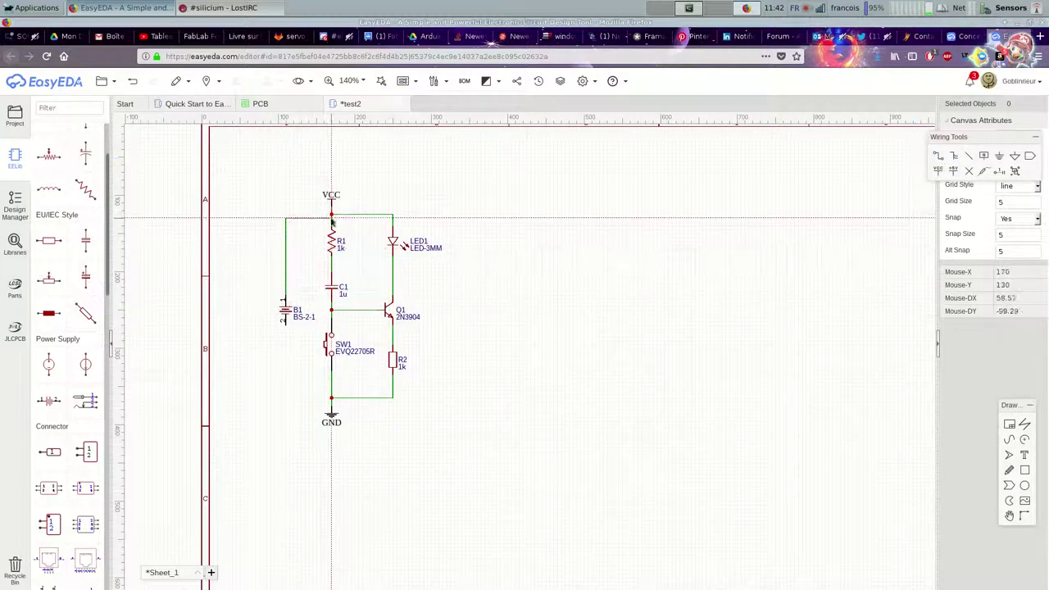
left_click(331, 218)
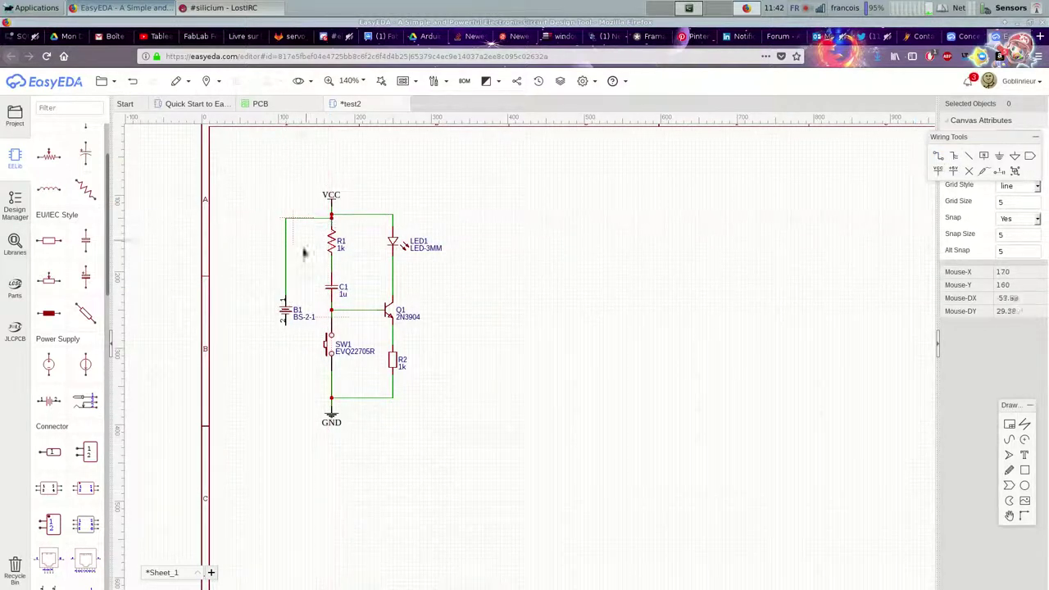
left_click(286, 328)
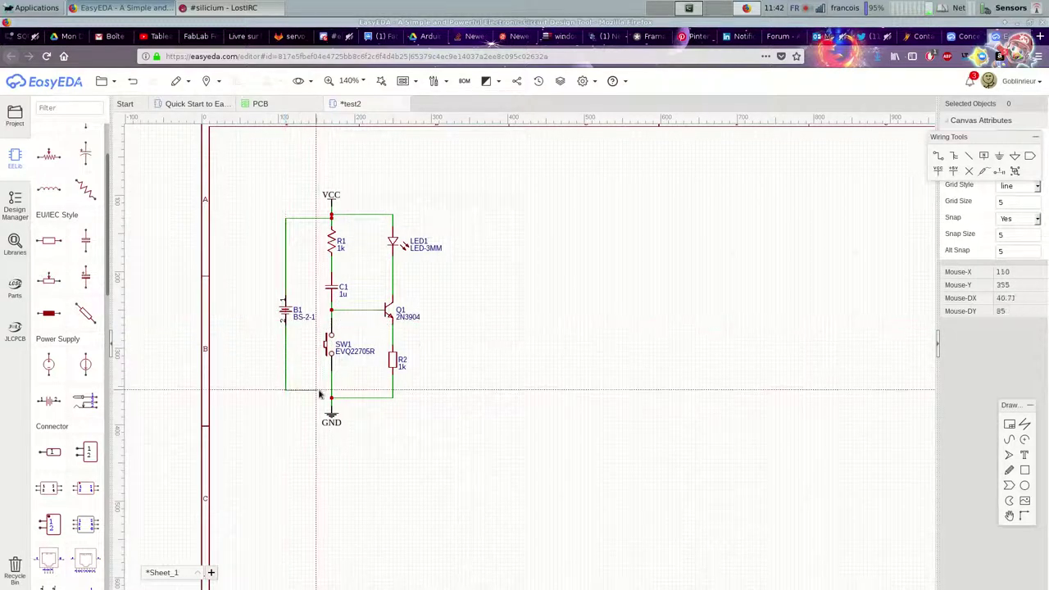
left_click(330, 388)
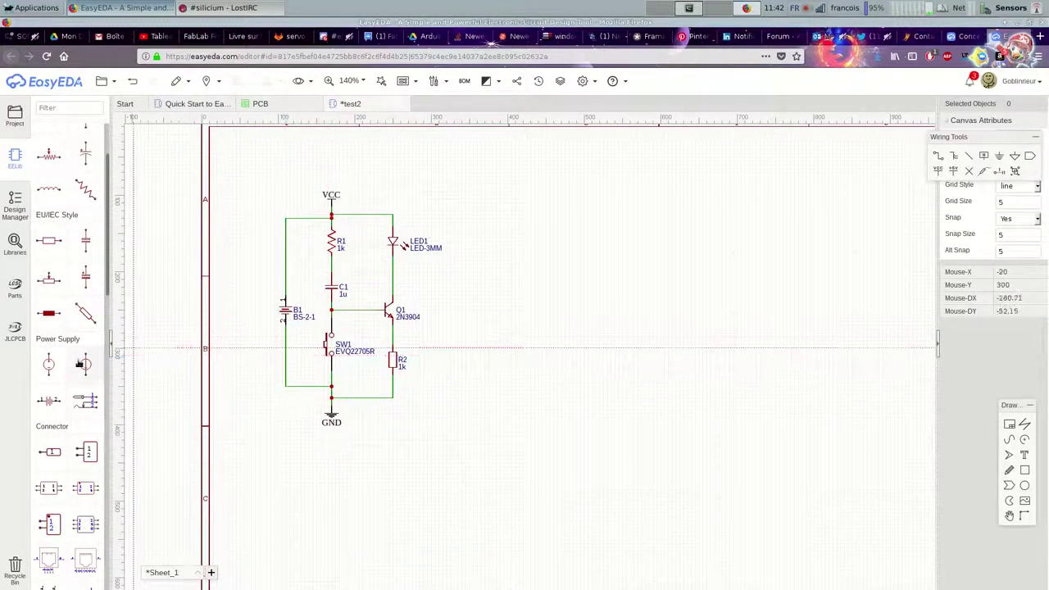
Place two vertical Header-Male-2.54_1x1 connectors, one on the upper and one on the lower corner of the battery wiring.
left_click(46, 457)
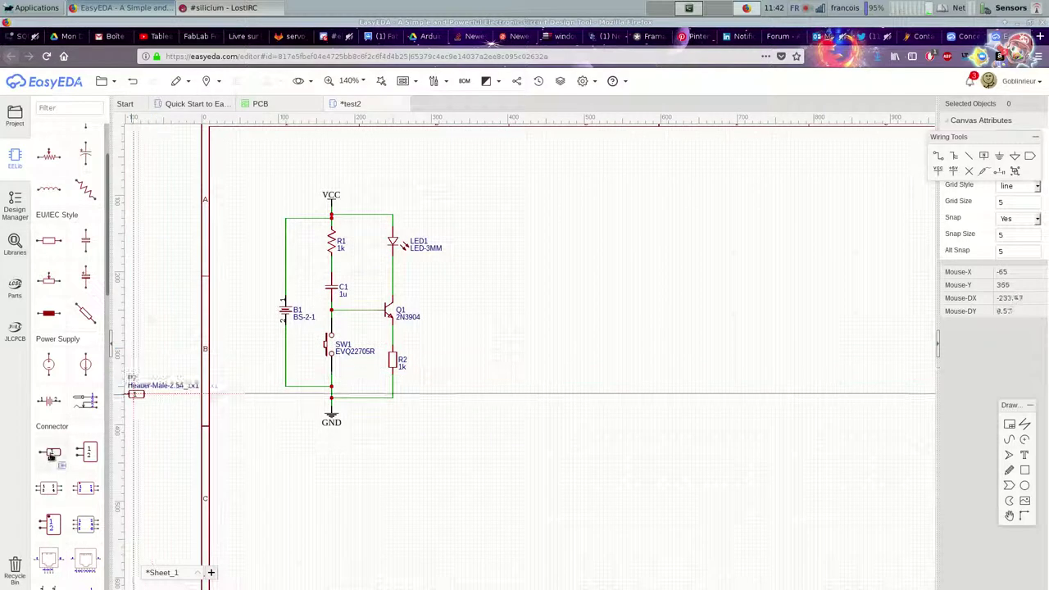
left_click(286, 211)
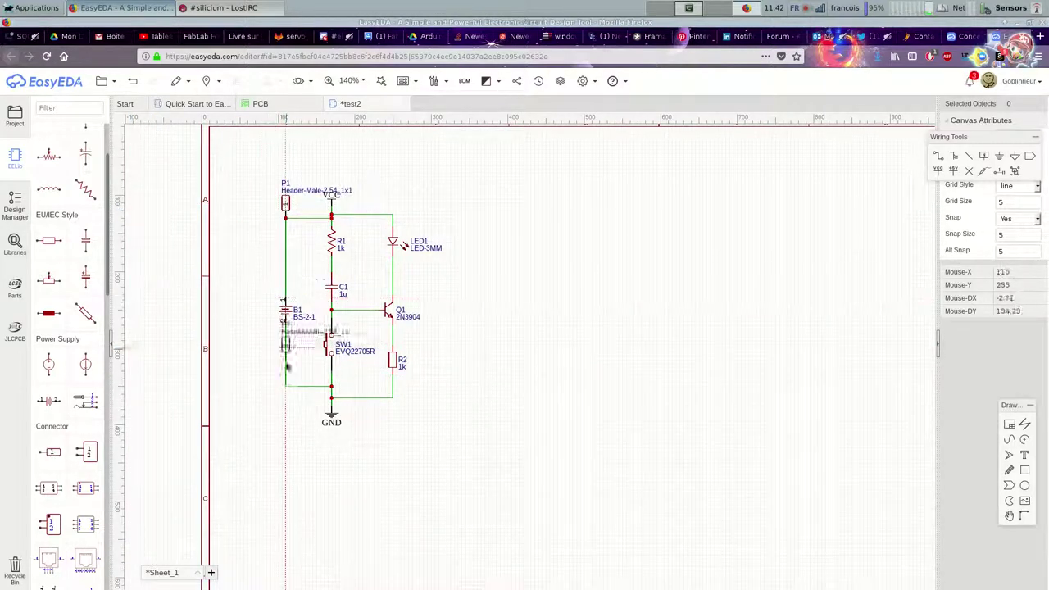
left_click(285, 400)
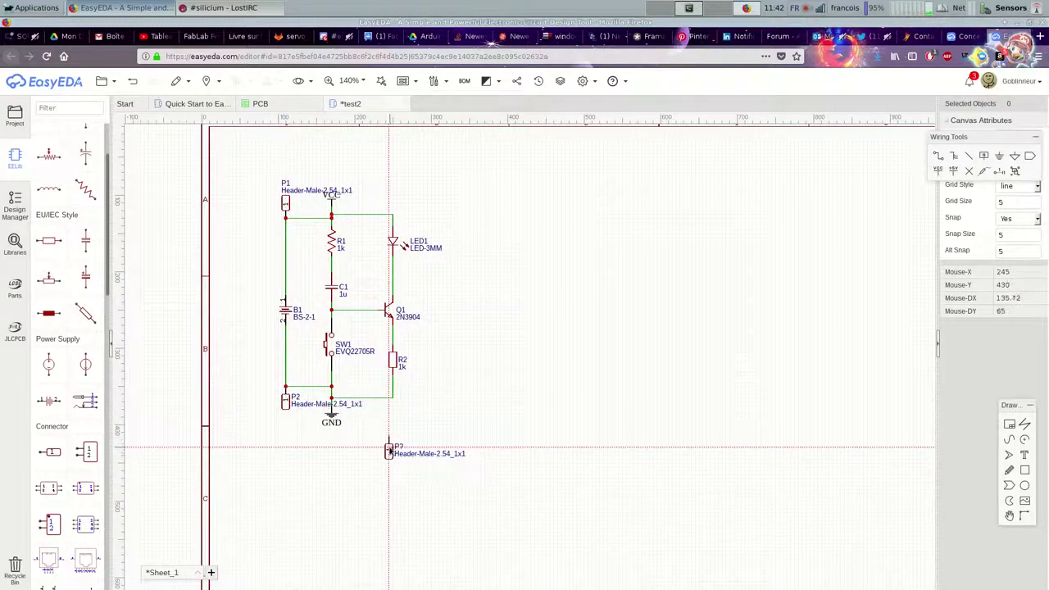
key("Escape")
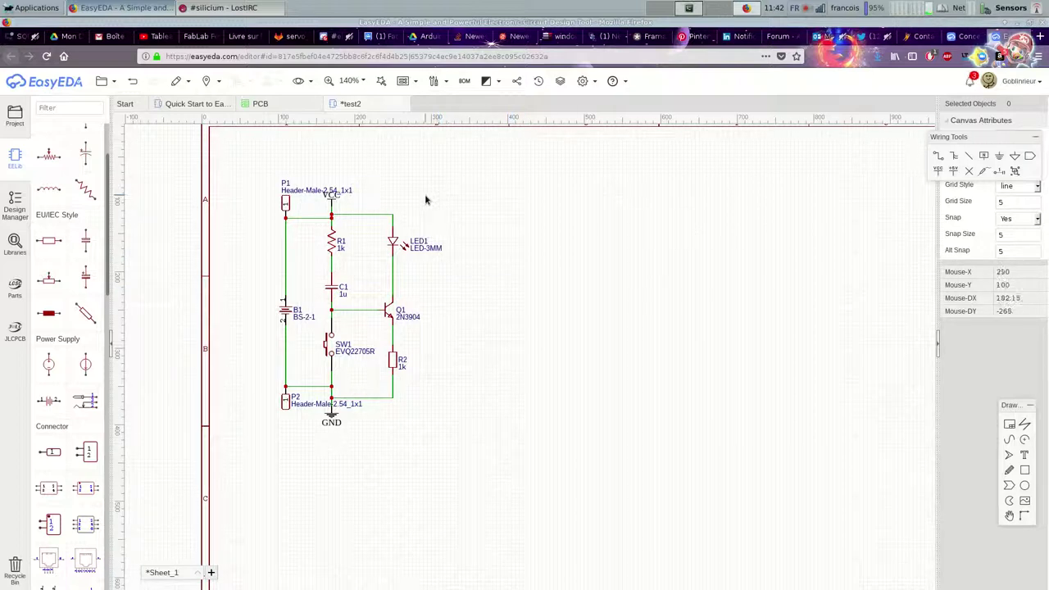
Save the test2 schematic and convert it to a PCB.
left_click(102, 81)
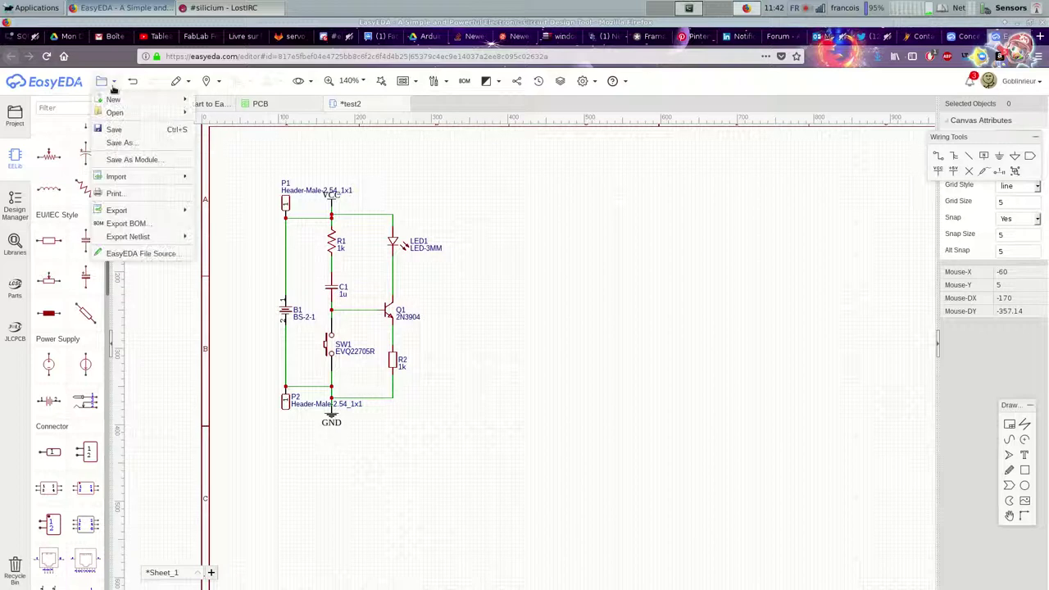
left_click(115, 130)
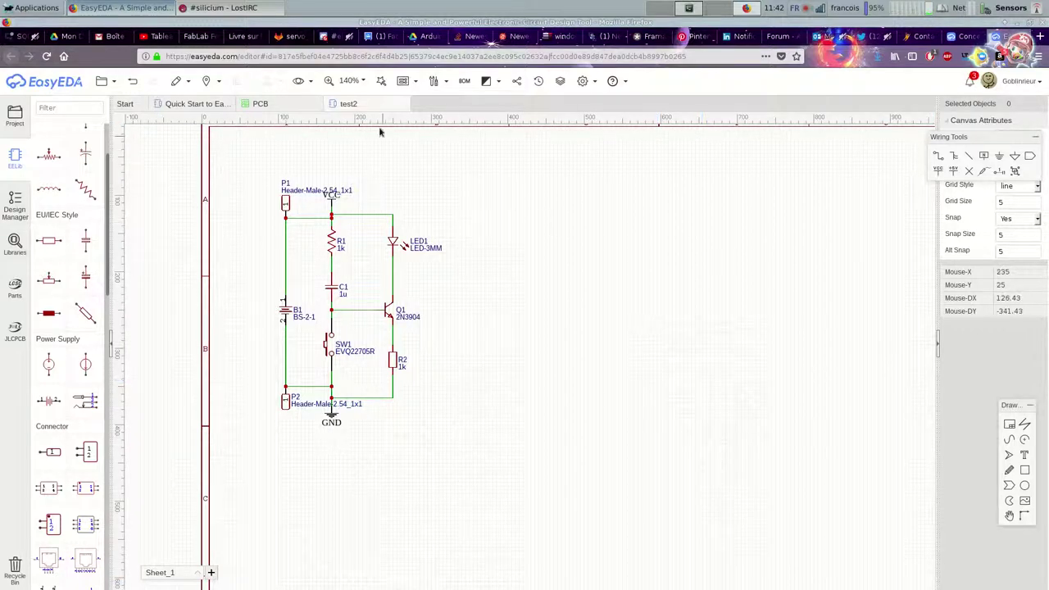
left_click(410, 84)
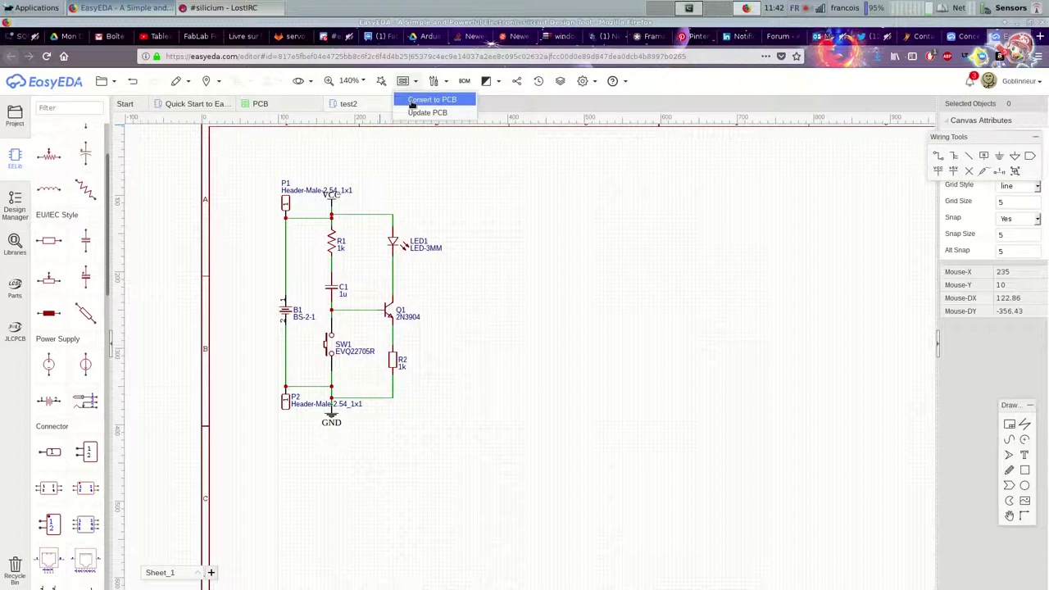
left_click(413, 103)
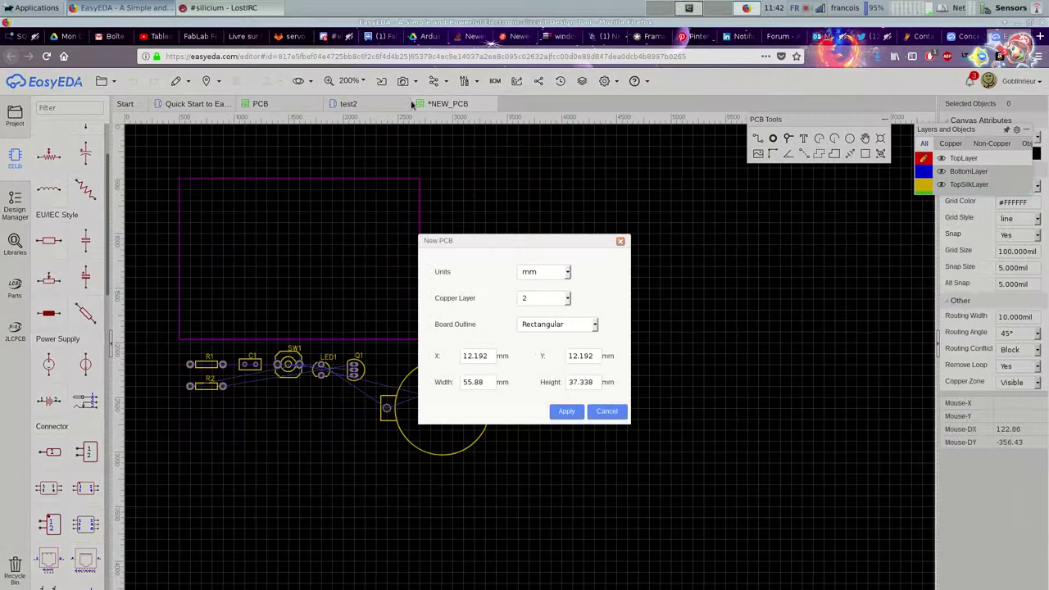
Create the new PCB in mm with two copper layers and a Round Rectangular board outline of 67.06 × 37.34 mm, radius 5.59 mm.
left_click_drag(537, 238, 564, 209)
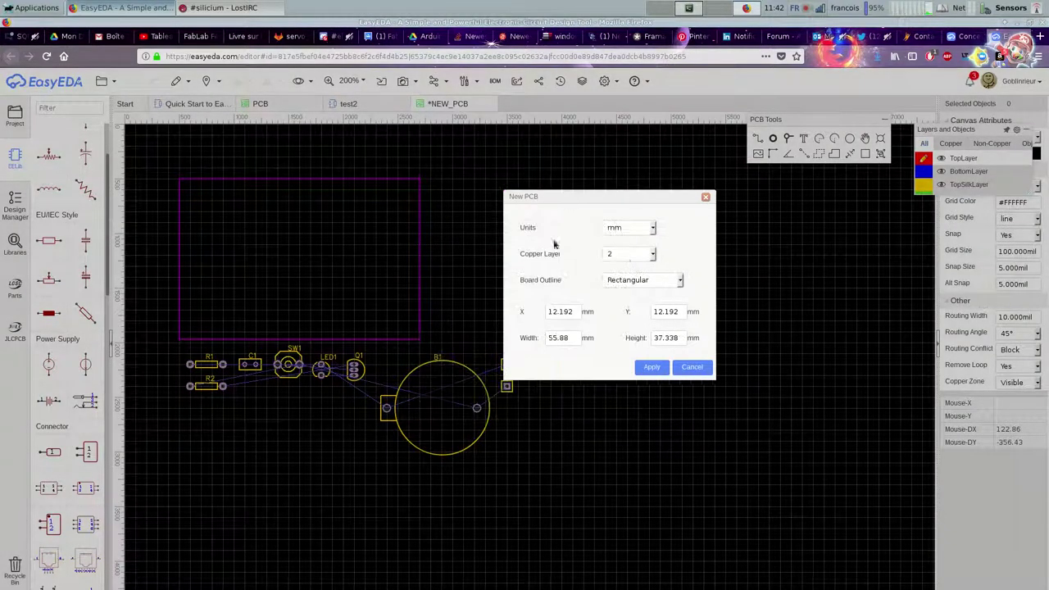
left_click(645, 282)
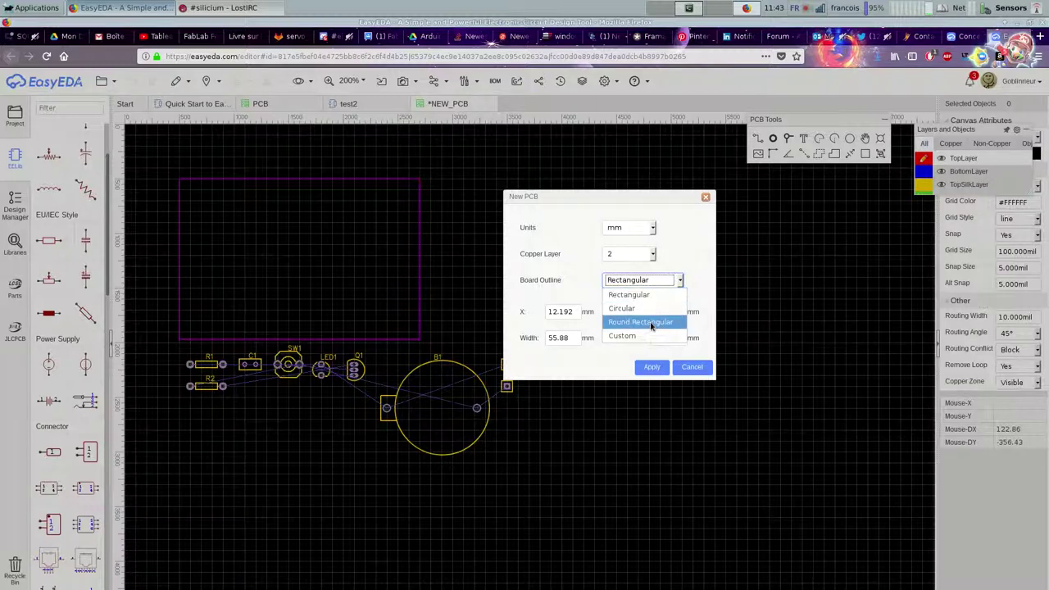
left_click(652, 325)
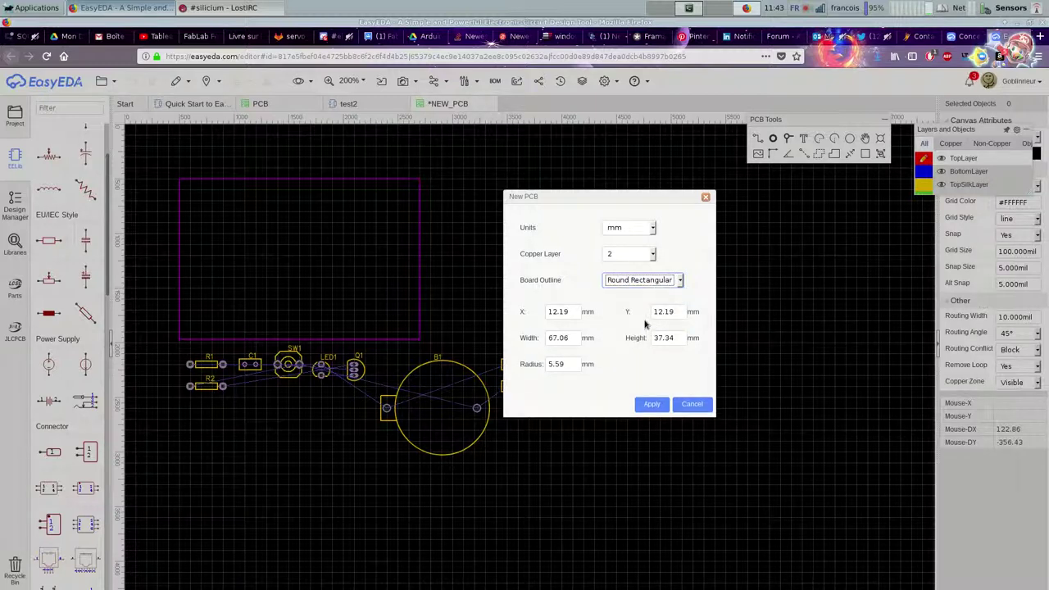
left_click(652, 405)
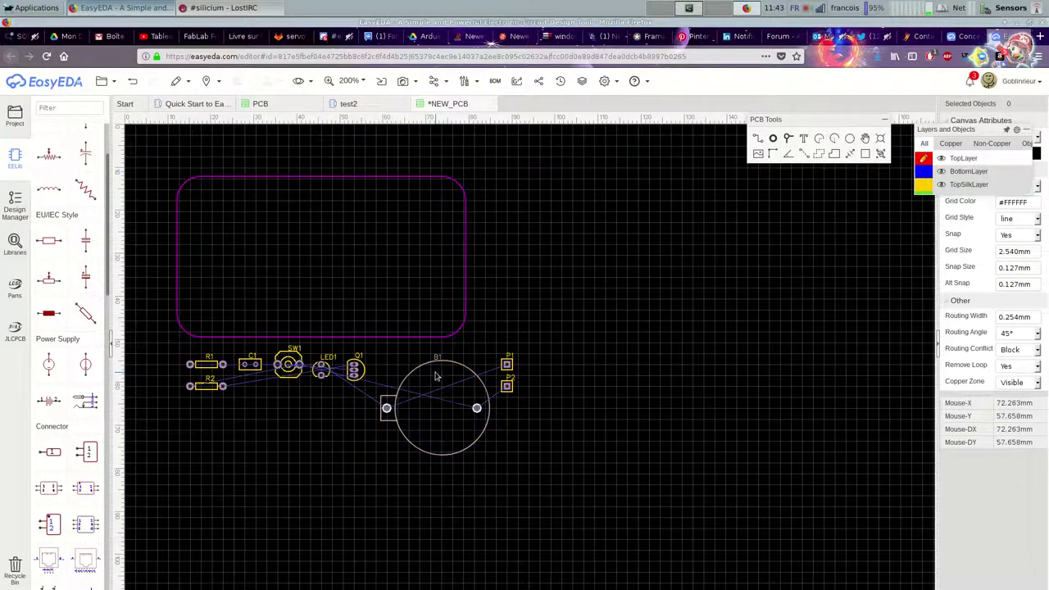
Rotate battery B1 to 90° and place it in the right part of the board, with P2 in the upper right corner and P1 in the lower one.
left_click_drag(424, 370, 402, 223)
key("space")
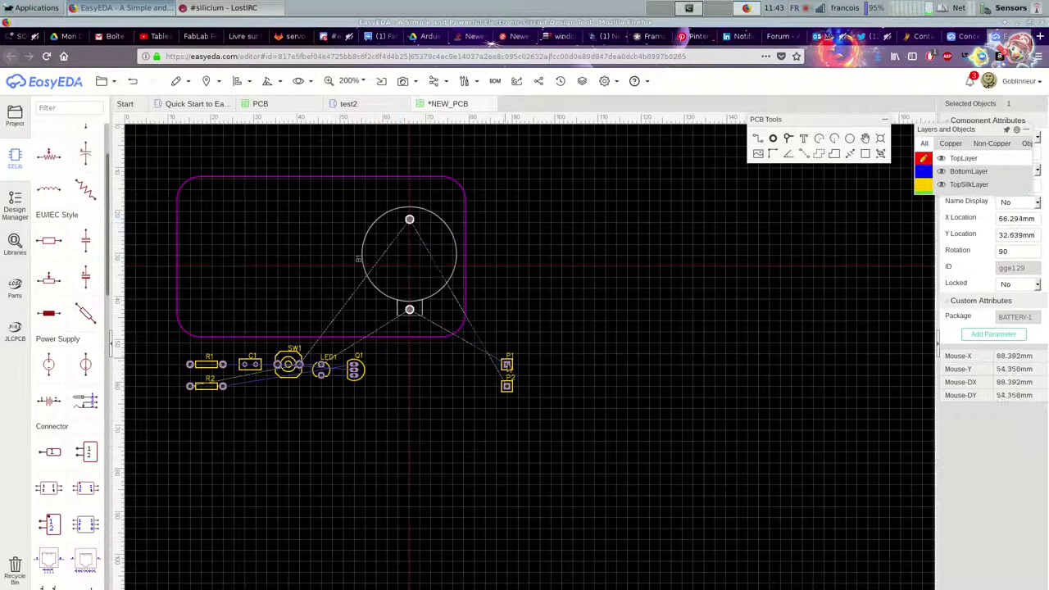
left_click_drag(508, 384, 441, 188)
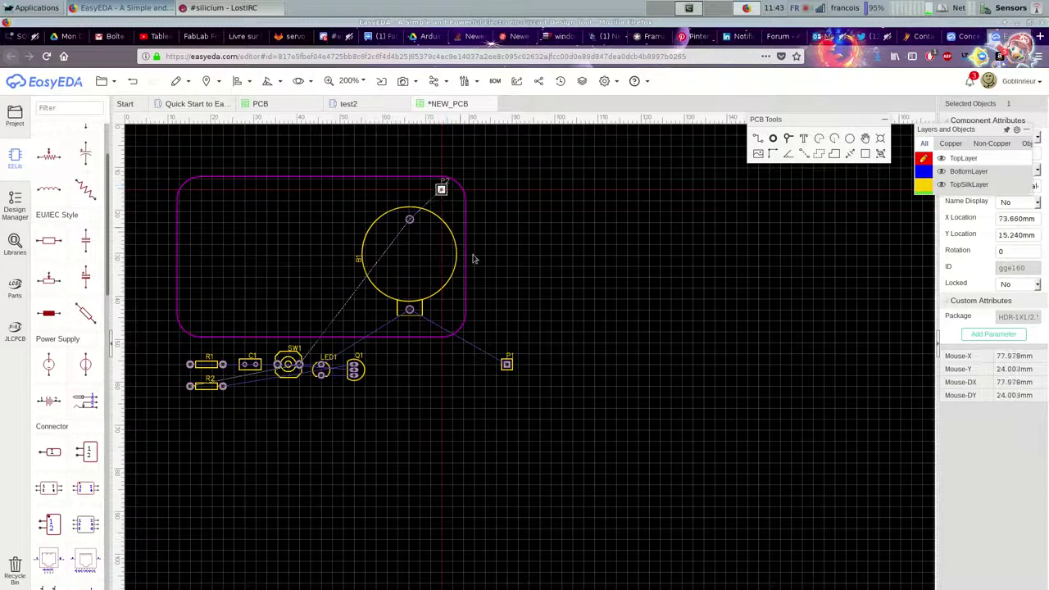
left_click_drag(507, 366, 441, 321)
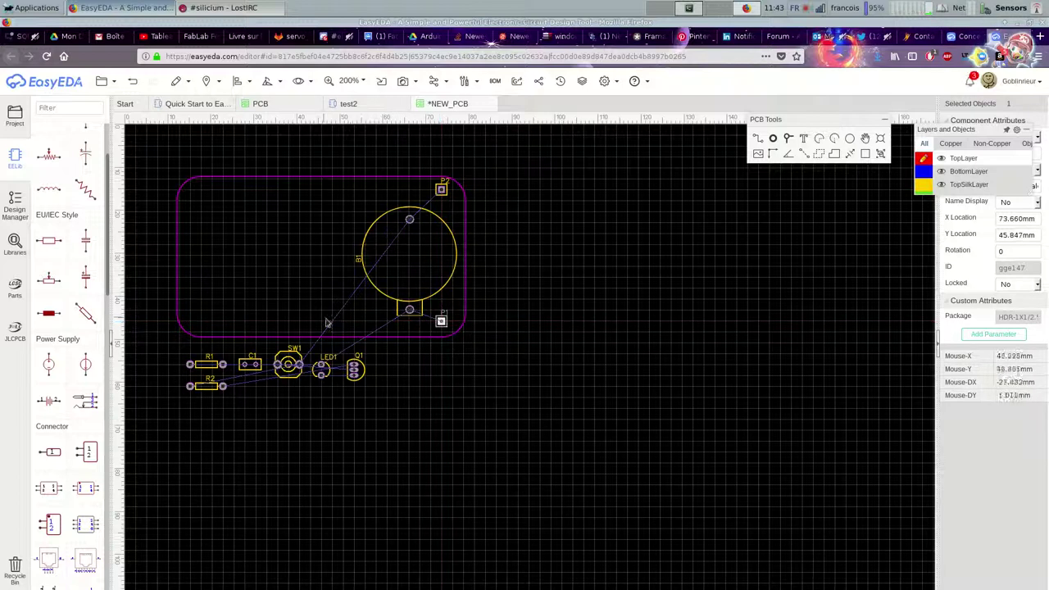
Place SW1 in the board's upper left corner, Q1 just below it, and LED1 rotated to 180° beside the battery's lower pad.
left_click_drag(302, 351, 220, 190)
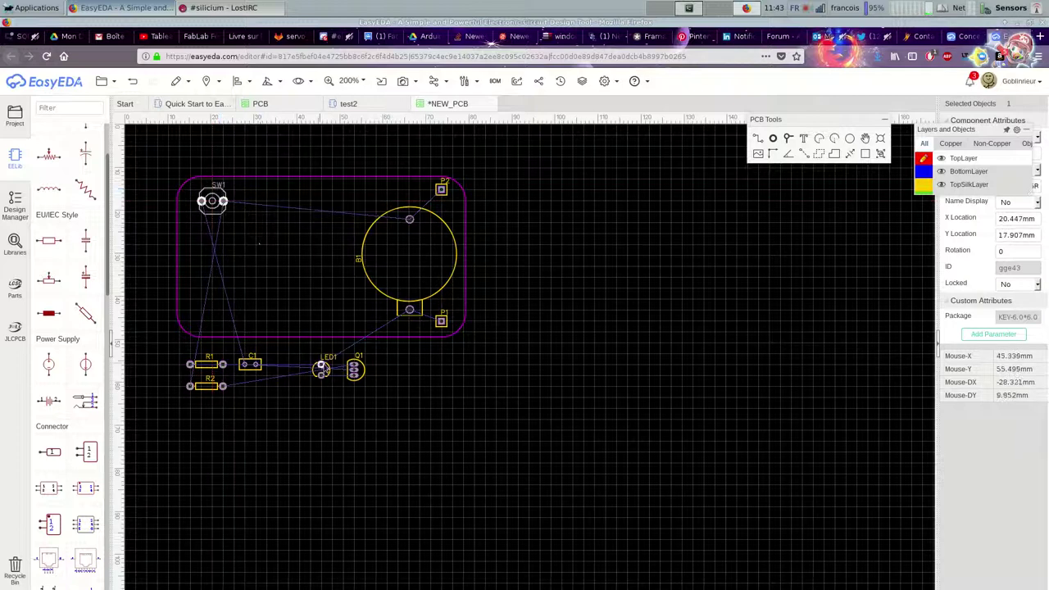
left_click_drag(354, 370, 201, 240)
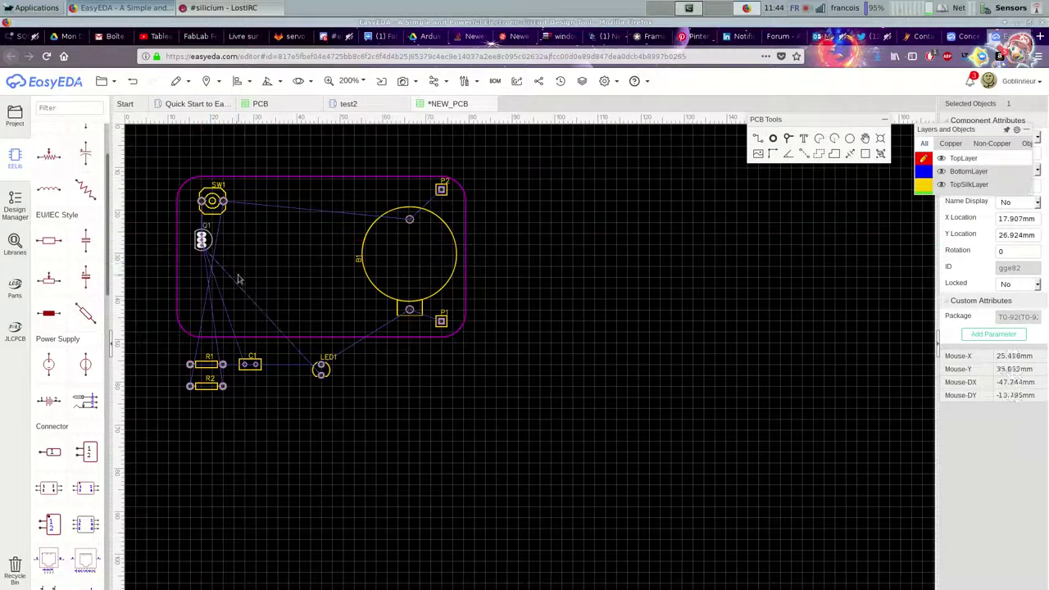
left_click_drag(321, 369, 362, 302)
key("space")
key("space")
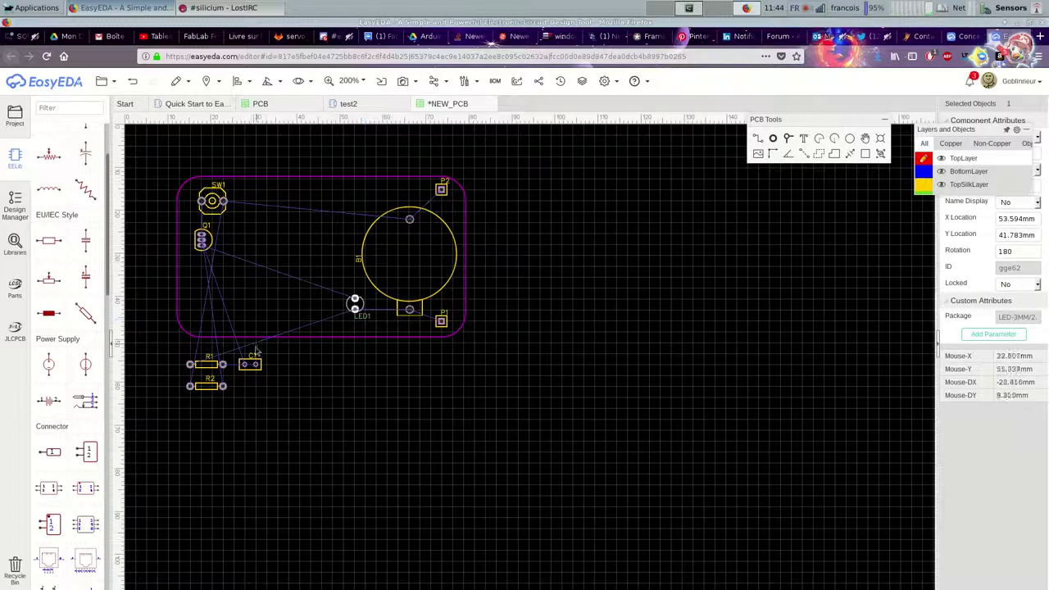
Place C1 to the right of Q1, and R1 rotated to 90° below C1 with its upper pad aligned under C1's right pad.
left_click_drag(249, 358, 240, 238)
left_click_drag(207, 364, 248, 292)
key("space")
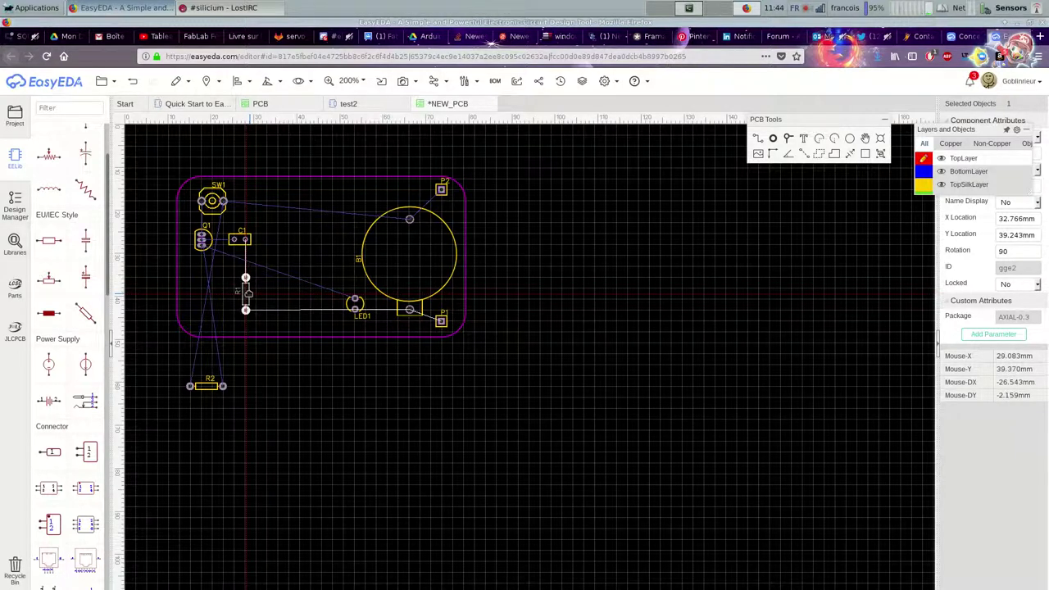
left_click_drag(248, 293, 245, 292)
left_click(245, 293)
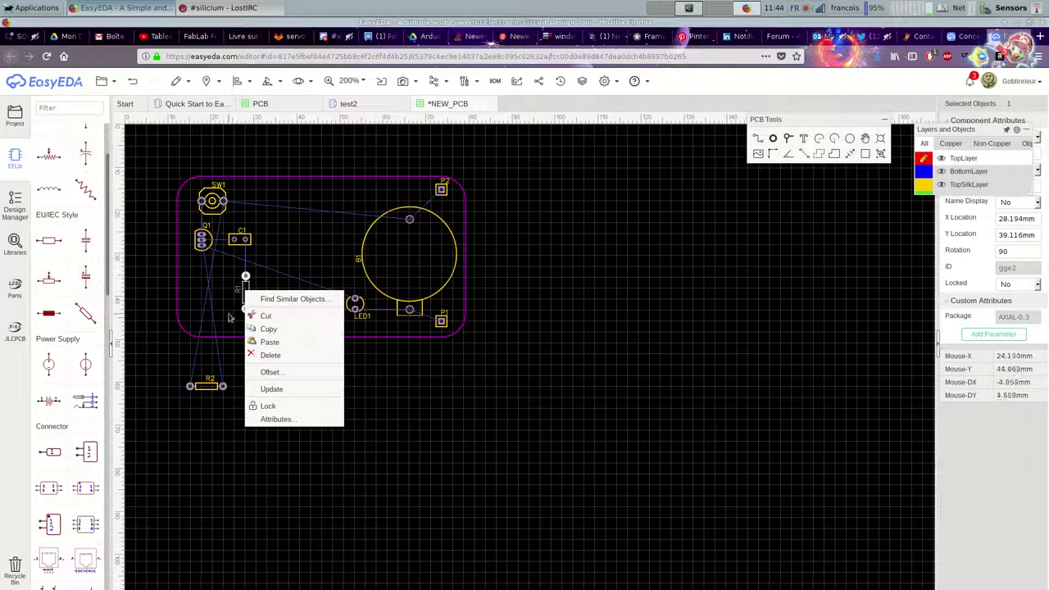
left_click(227, 343)
Place R2 above C1, rotated to 180° and level with the battery's upper pad.
left_click_drag(210, 385, 267, 219)
key("space")
key("space")
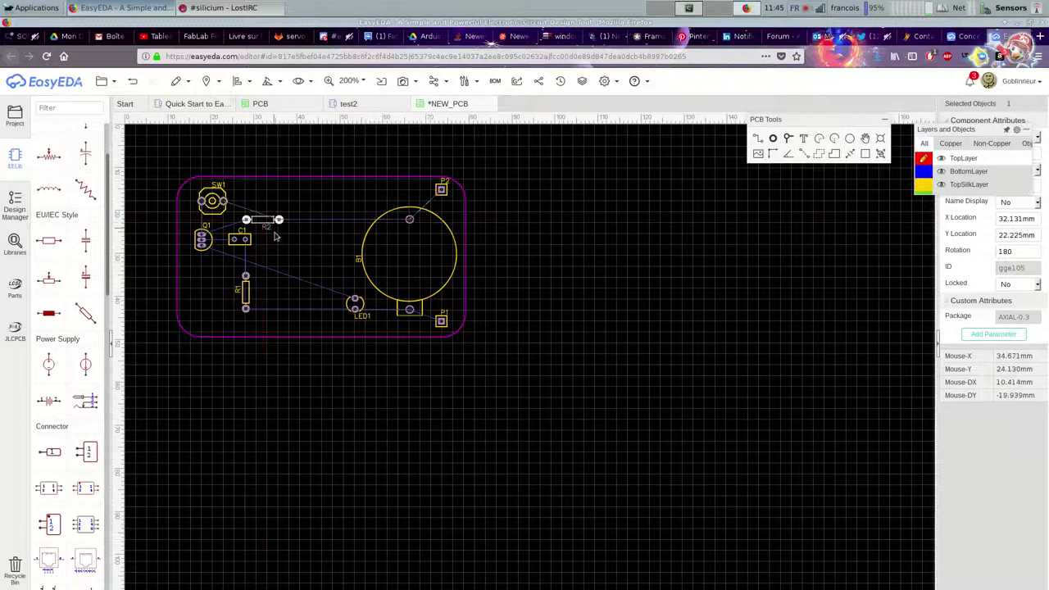
left_click(275, 246)
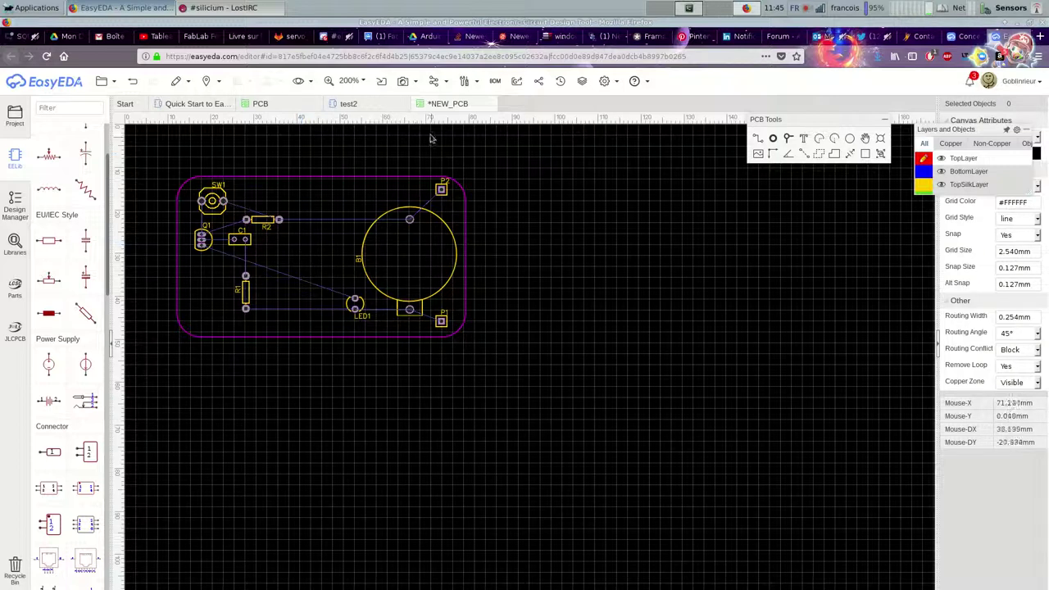
Auto-route the board on all layers with the cloud router, using a track width of 0.3 mm and a clearance of 0.16 mm.
mouse_move(442, 87)
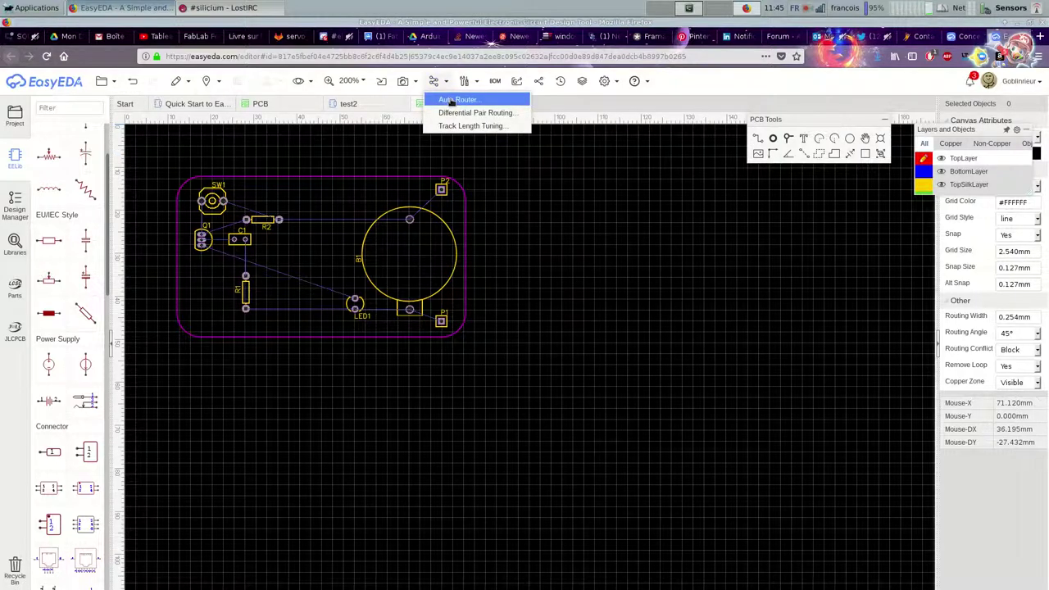
left_click(452, 100)
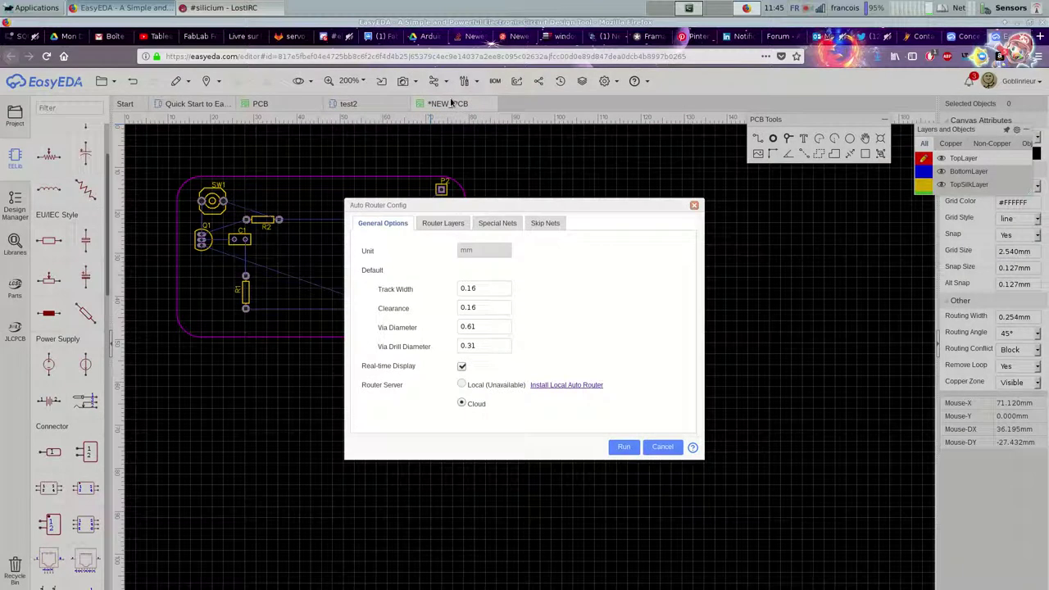
double_click(467, 288)
left_click(444, 224)
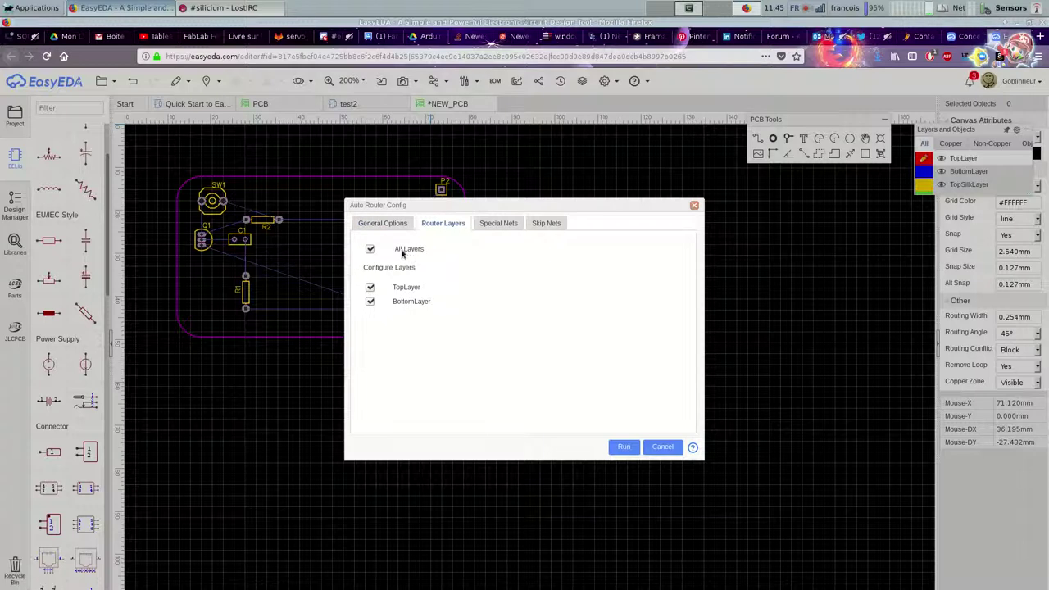
left_click(498, 224)
left_click(400, 226)
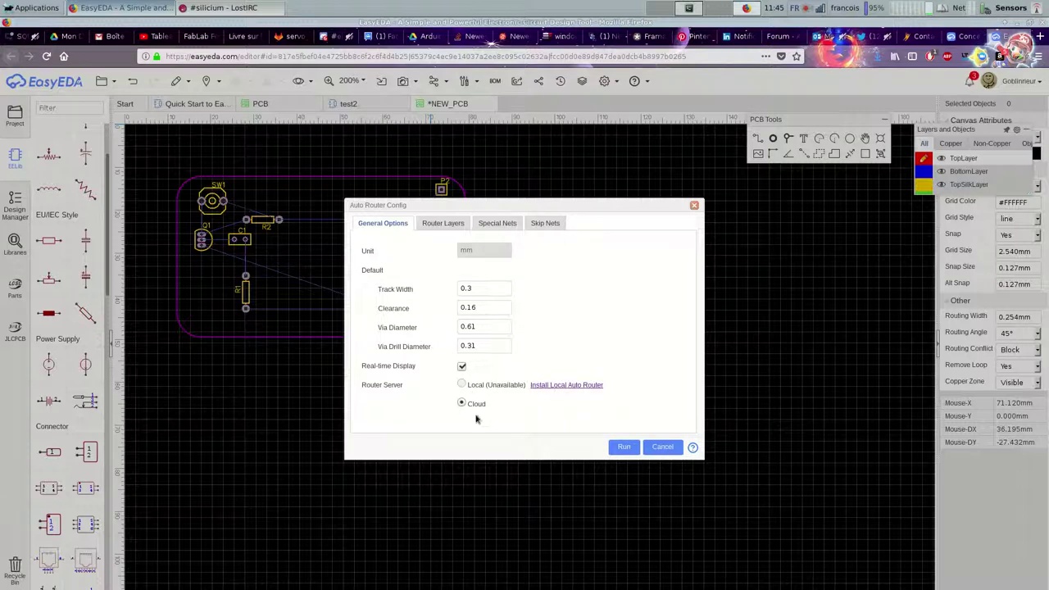
left_click(621, 450)
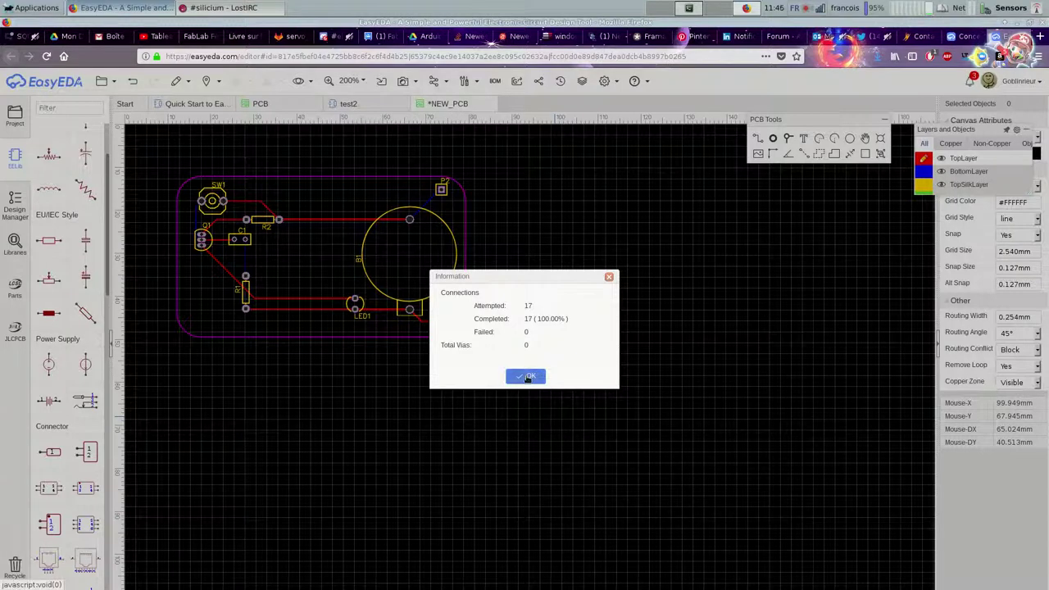
left_click(528, 378)
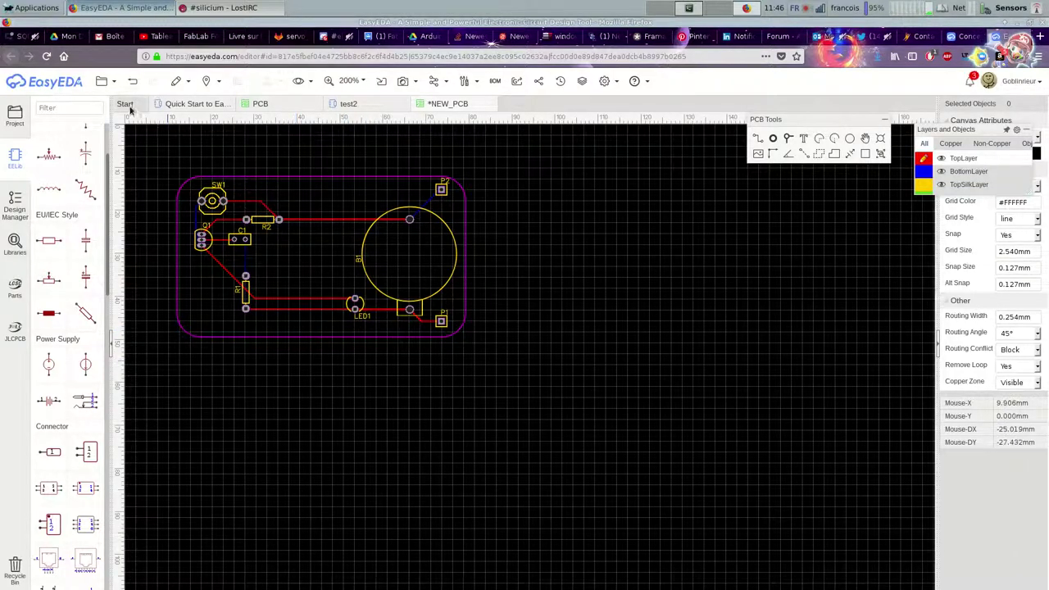
Save the PCB as pcbtest2 in the existing project test2.
left_click(113, 81)
left_click(117, 129)
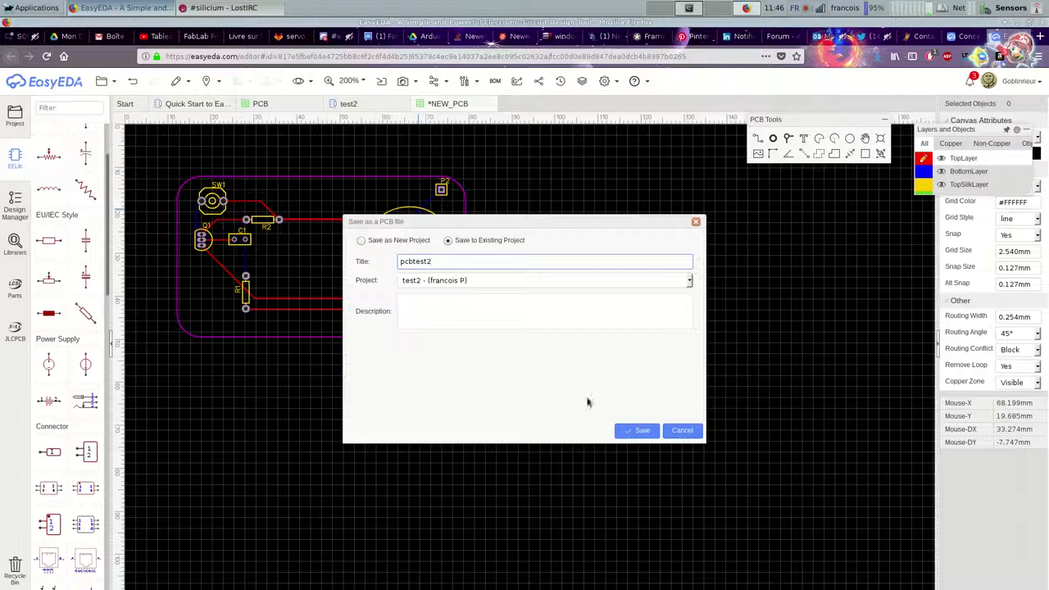
left_click(637, 431)
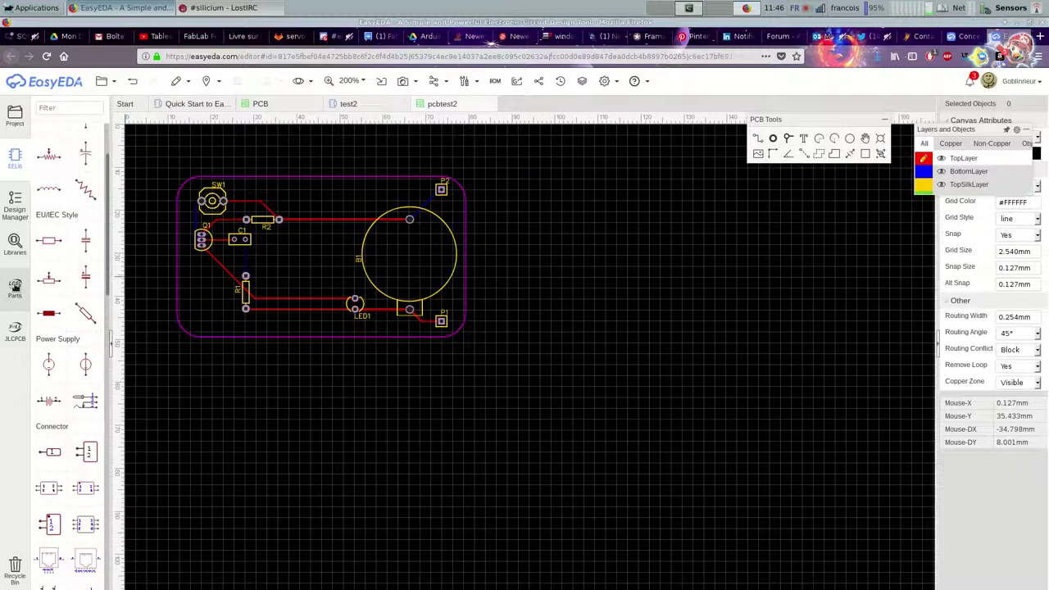
Look through the LCSC parts store page and return to the pcbtest2 board.
left_click(15, 287)
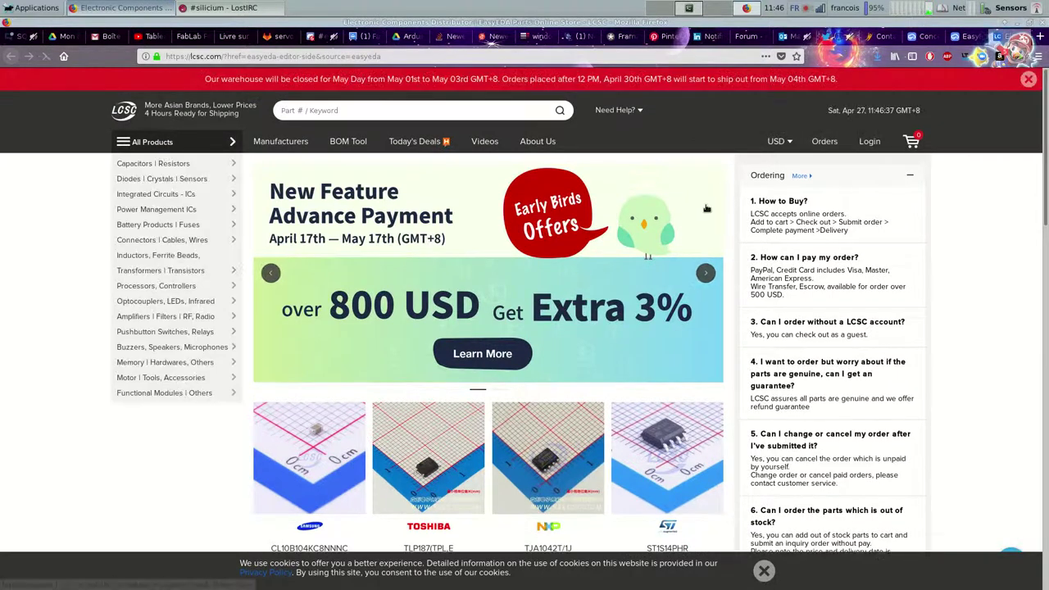
scroll(700, 219, "down", 3)
scroll(697, 218, "down", 3)
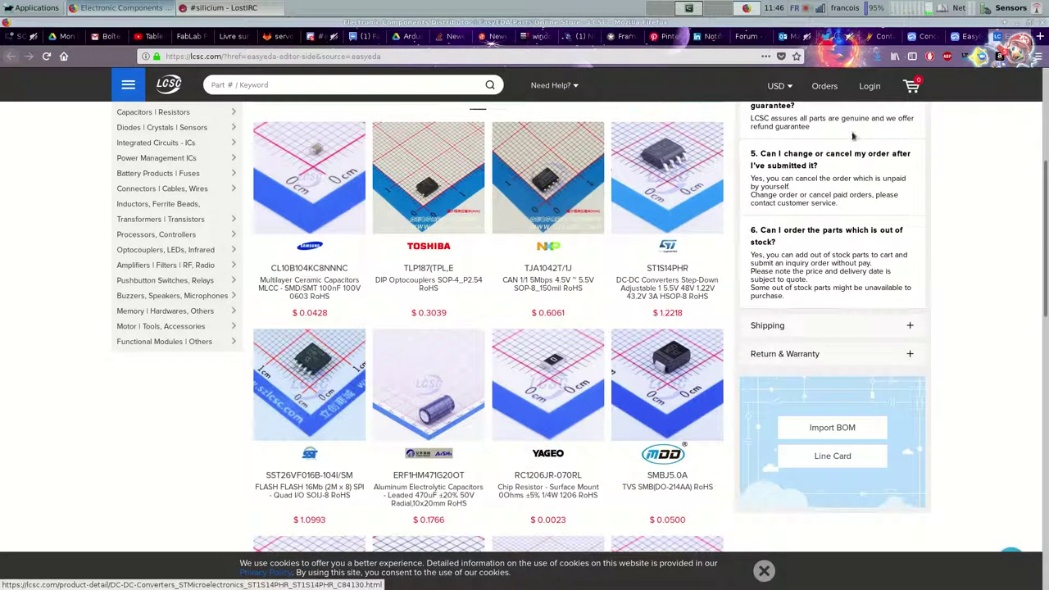
left_click(1025, 36)
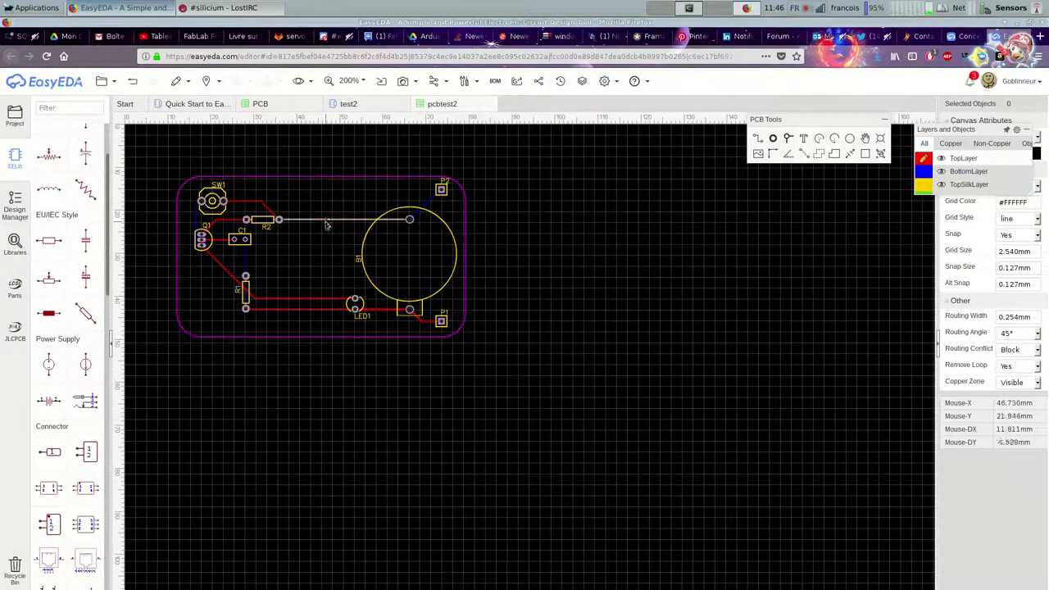
Reshape the track between R2 and the battery's upper pad so that it dips below its straight path, with a slanted end at the battery.
left_click_drag(325, 222, 324, 243)
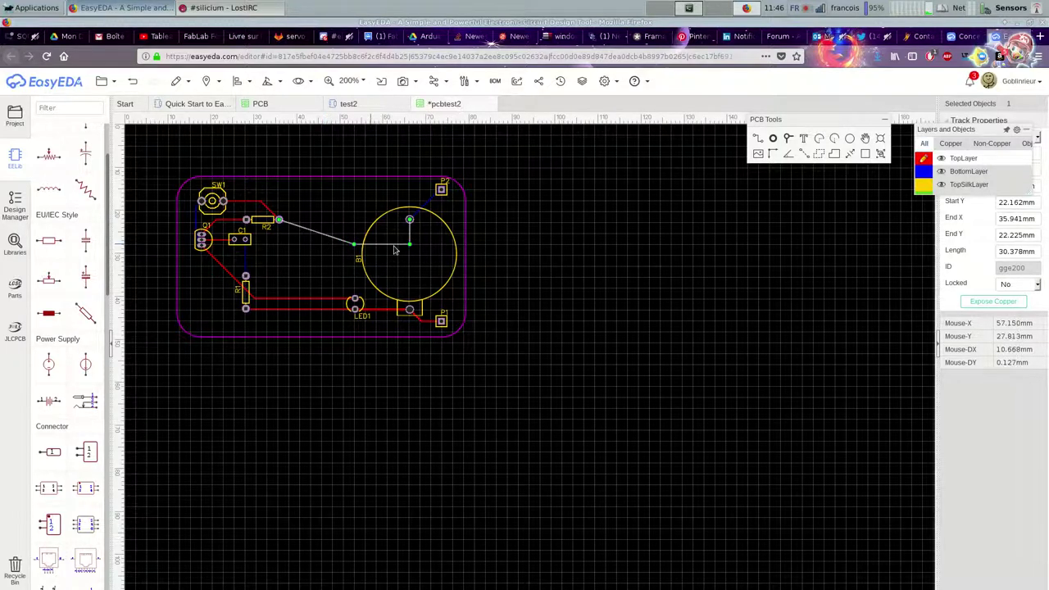
left_click_drag(405, 244, 389, 243)
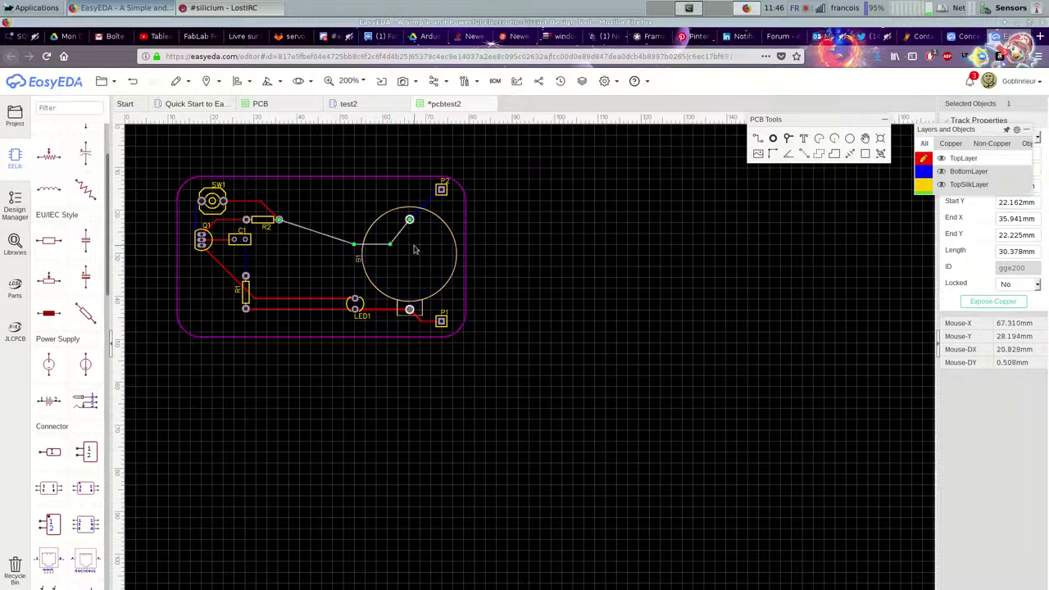
left_click(411, 246)
left_click(344, 201)
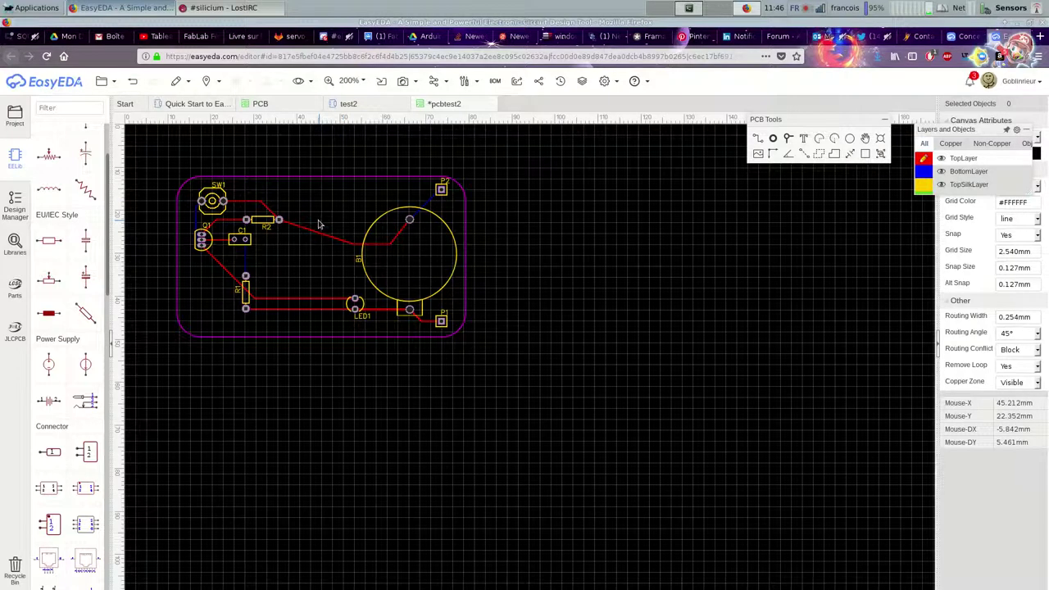
Nudge capacitor C1 slightly towards R1 and redo the track between C1 and R1 on the top layer.
left_click(246, 261)
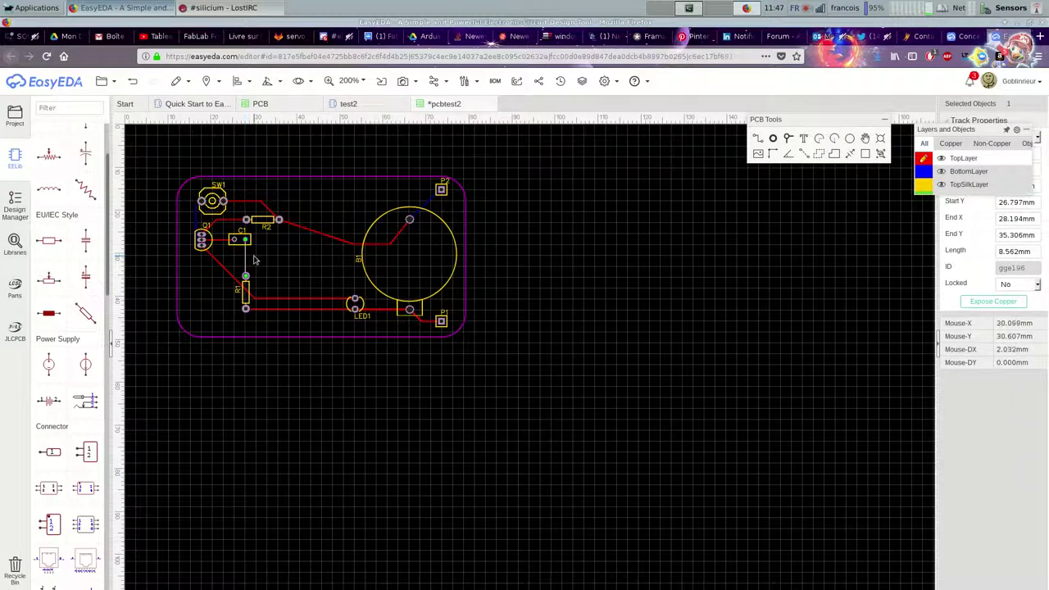
key("Escape")
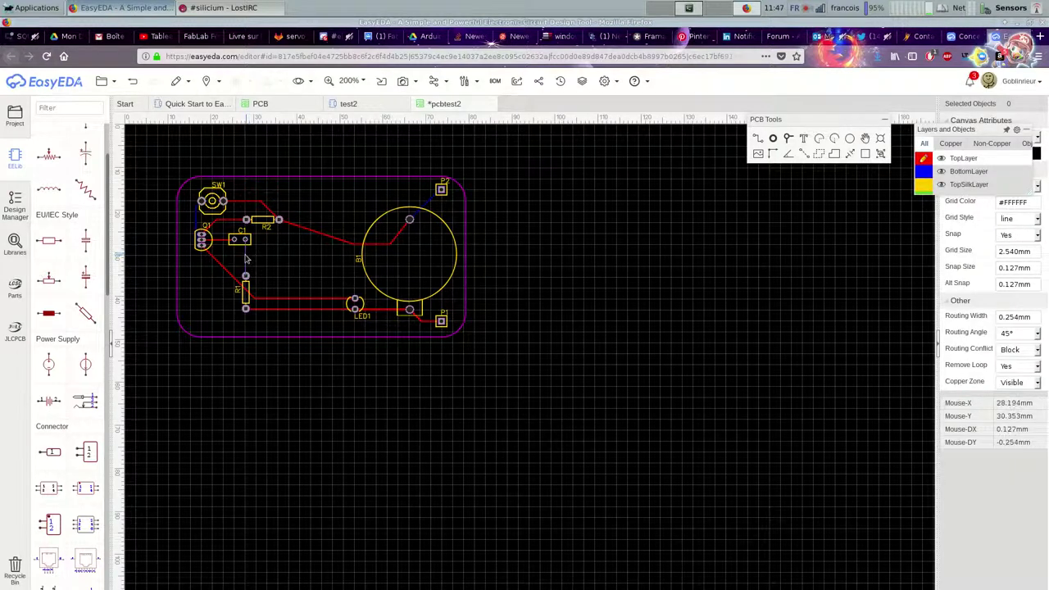
mouse_move(922, 159)
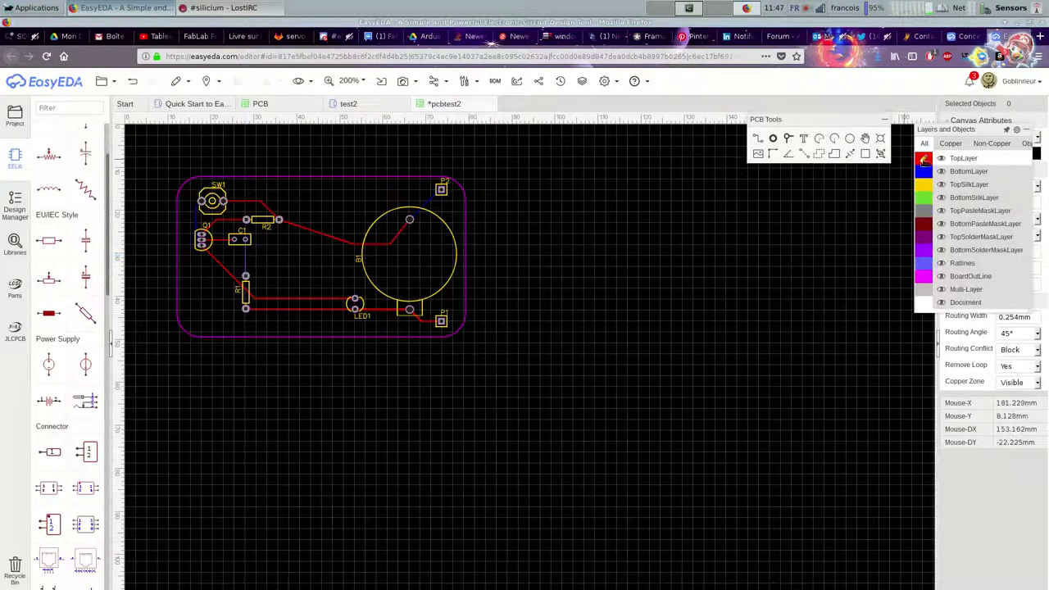
left_click(245, 241)
left_click(245, 241)
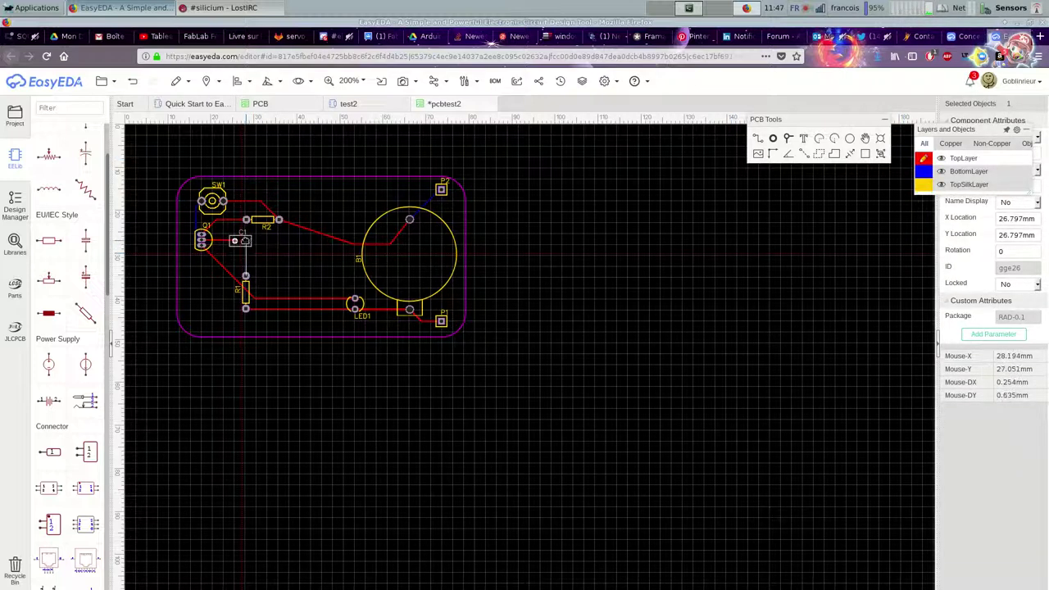
left_click(260, 250)
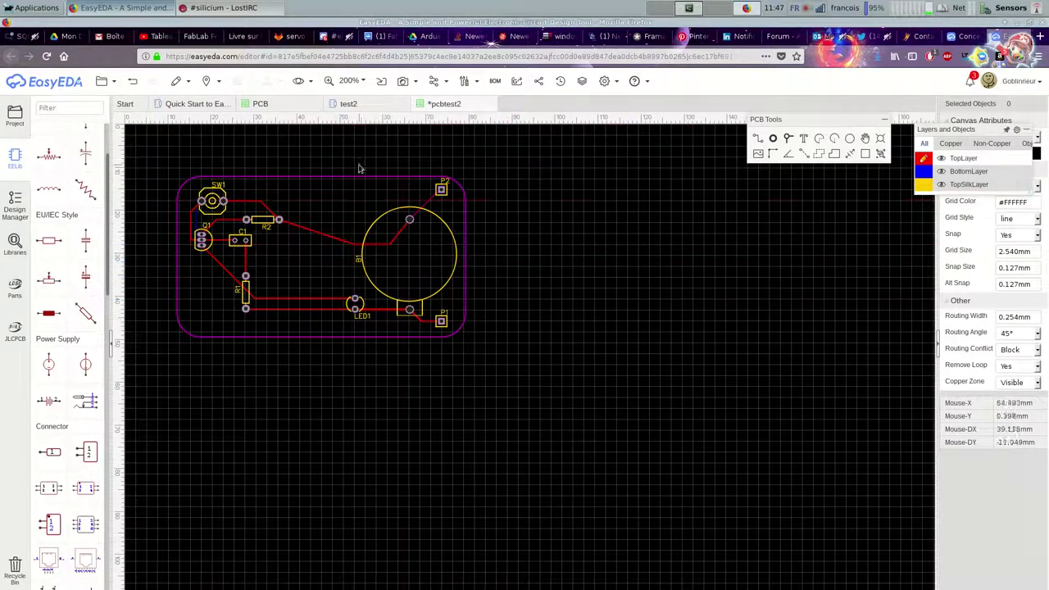
Check the test2 schematic, open the LCSC parts store and search it for 2n2222.
left_click(376, 105)
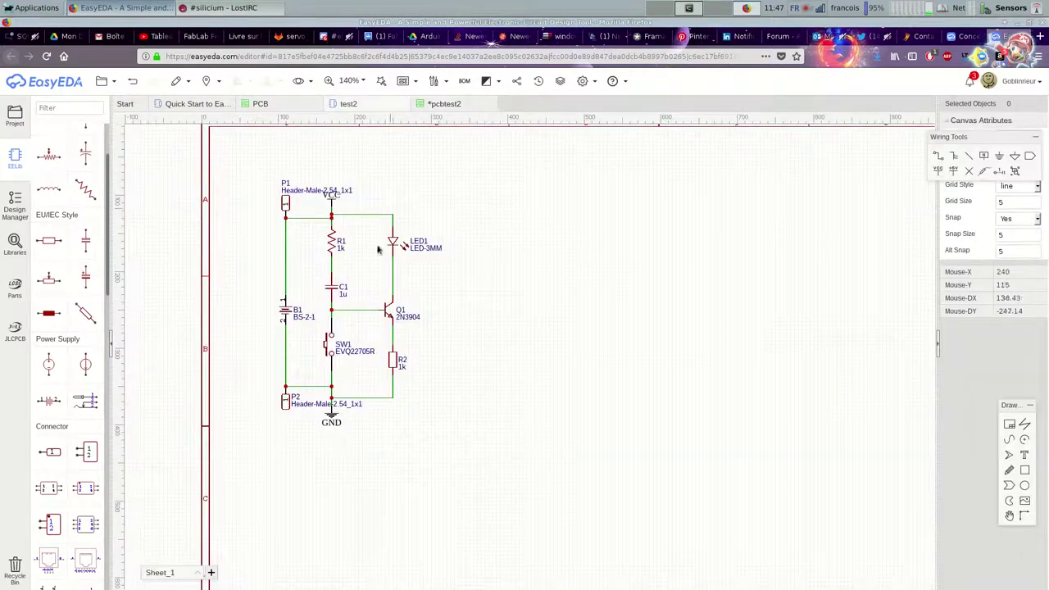
left_click(15, 289)
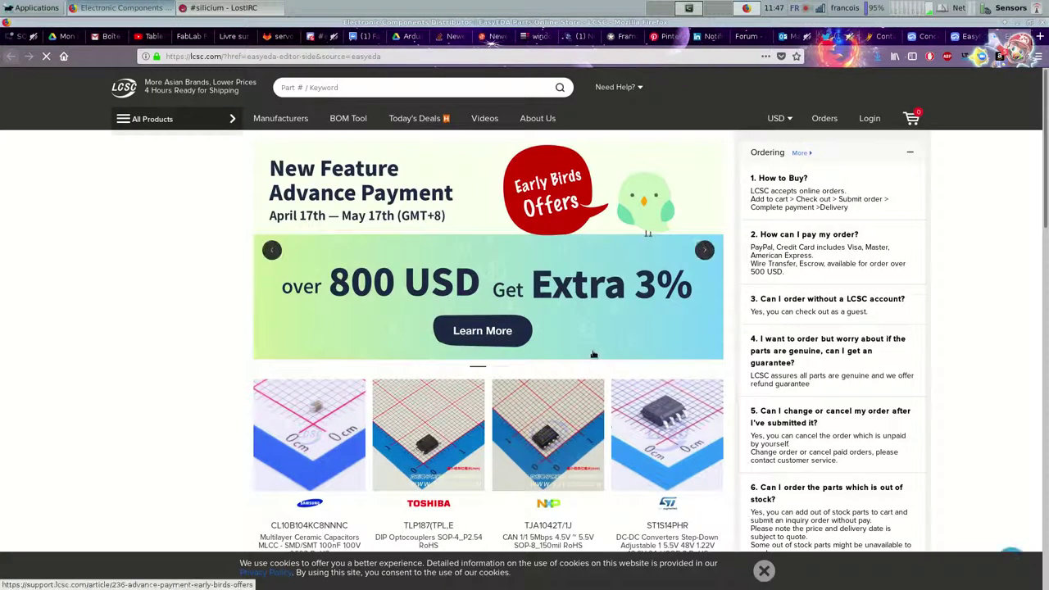
scroll(582, 350, "down", 5)
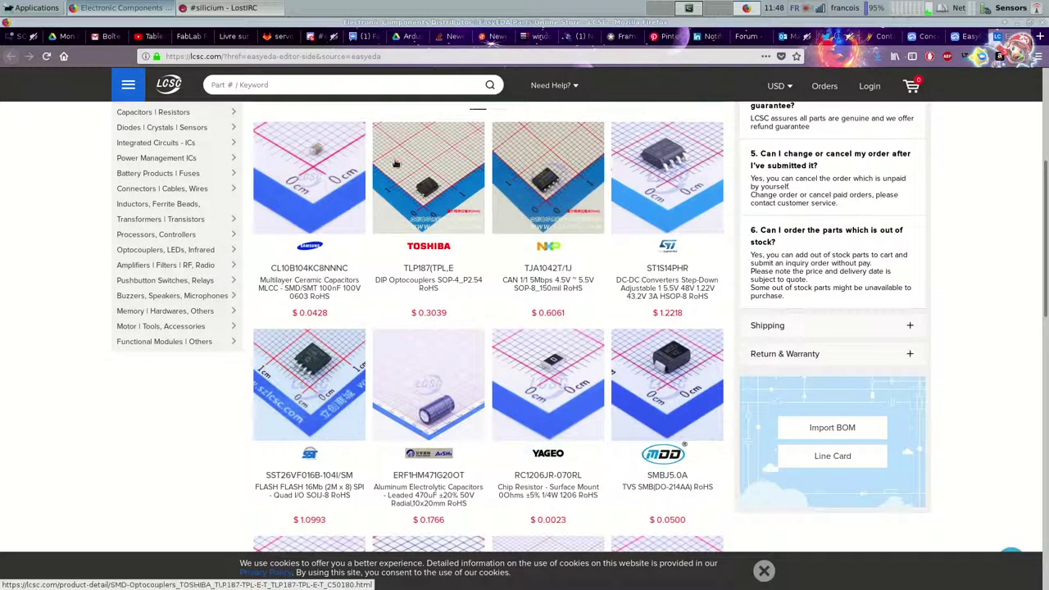
left_click(312, 85)
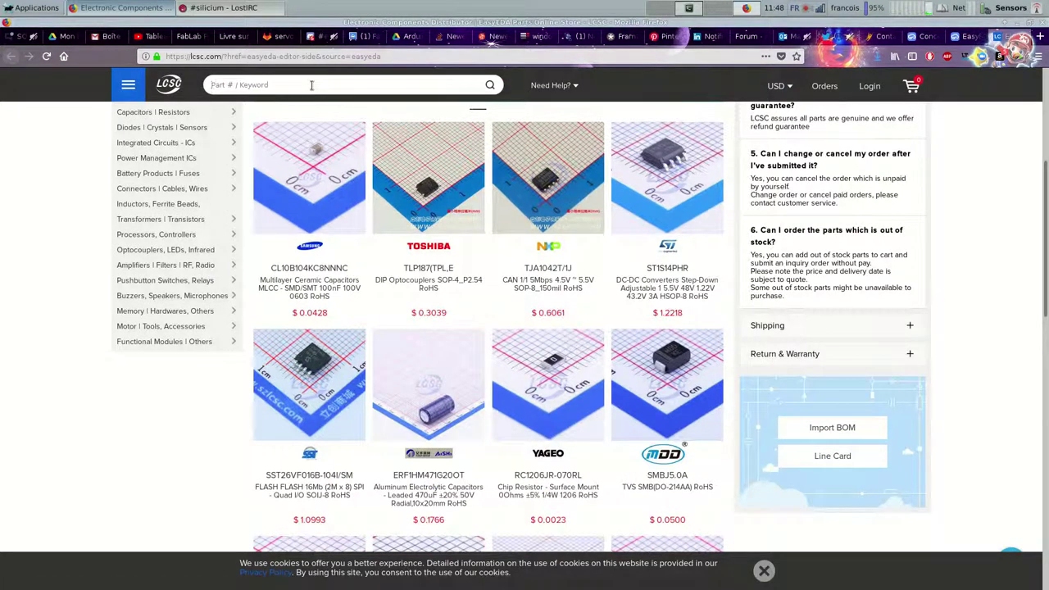
type("2")
key("Return")
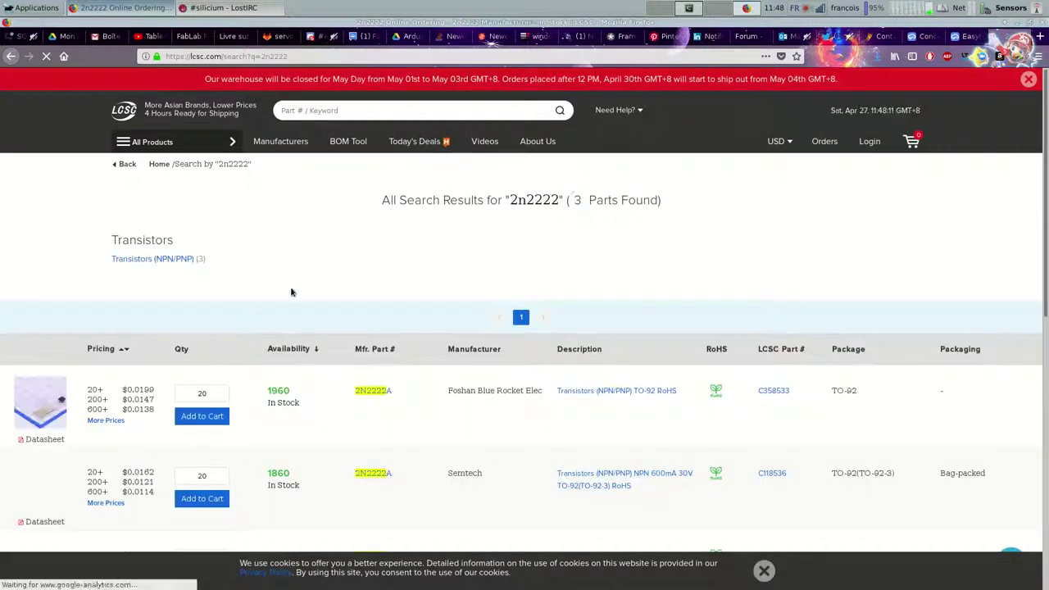
Open the Semtech 2N2222A part C118536 from the search results and add 20 pieces to the cart.
scroll(311, 278, "down", 3)
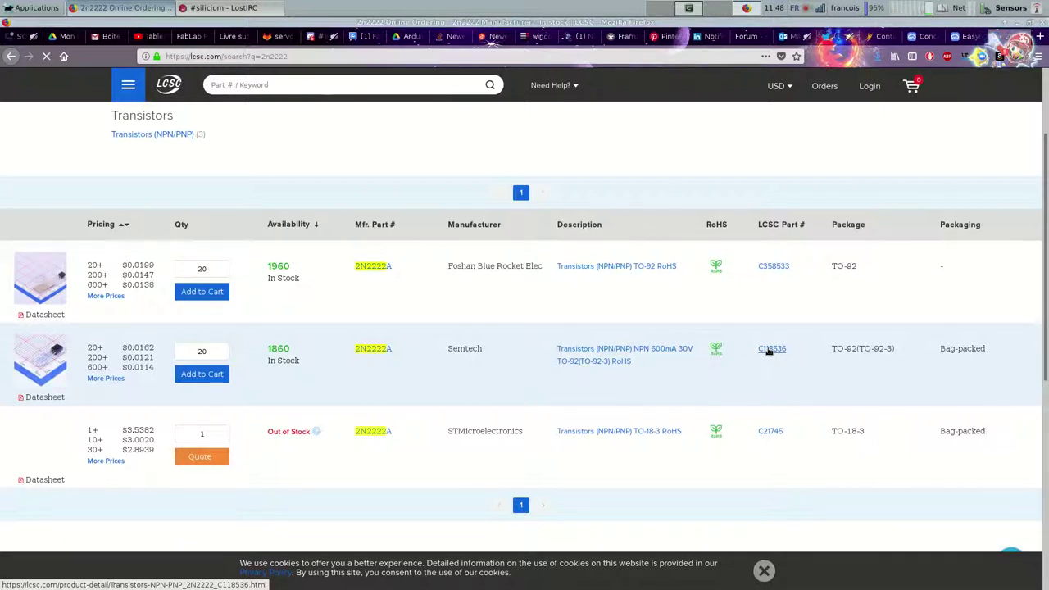
left_click(771, 350)
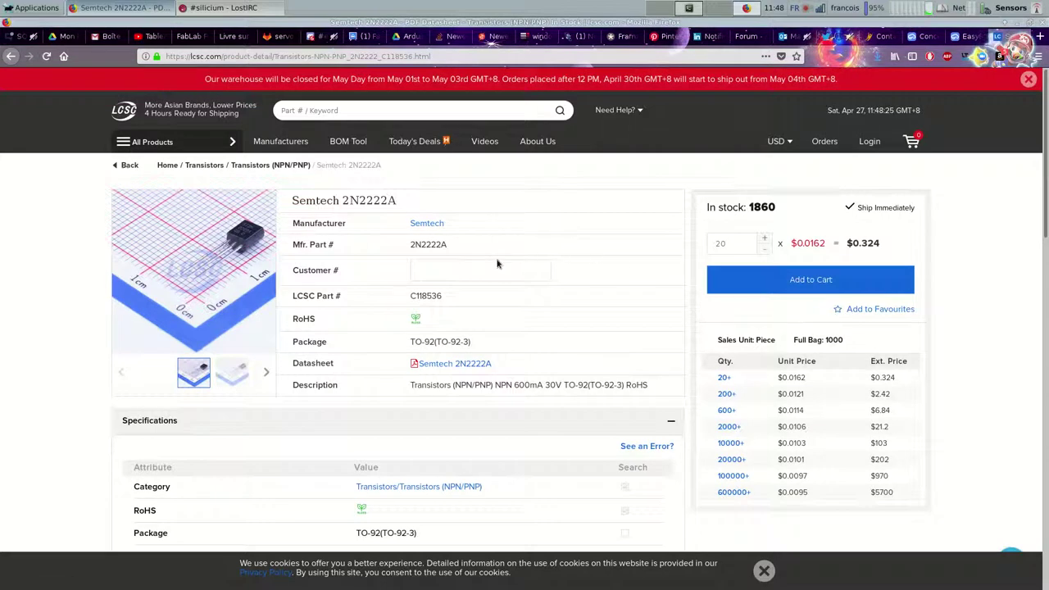
right_click(776, 282)
left_click(779, 283)
left_click(783, 284)
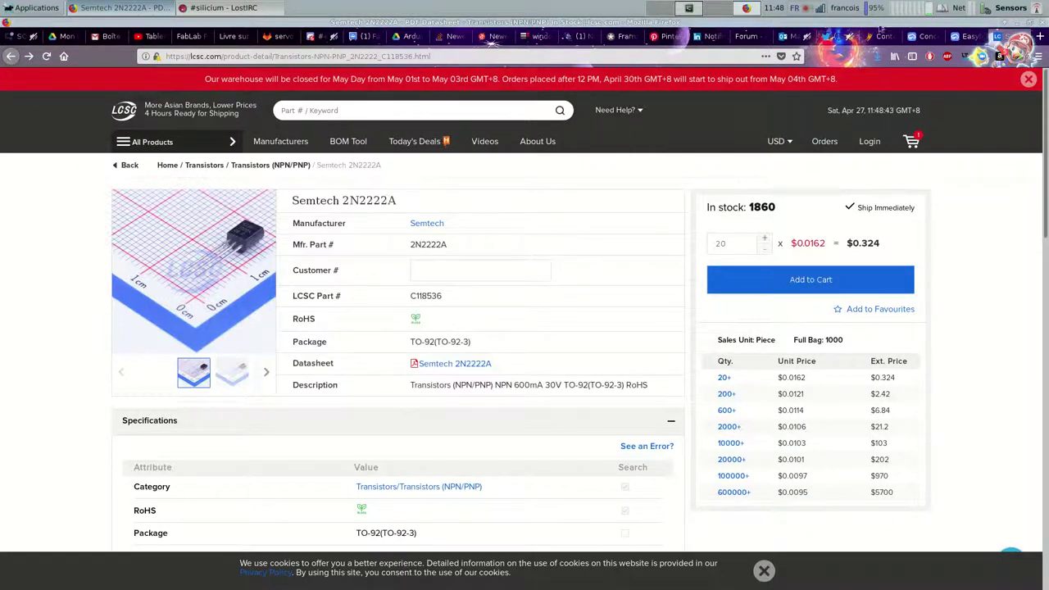
Check the transistor type in the test2 schematic, search LCSC for 2n3904 and add 50 Semtech 2N3904 transistors to the cart.
left_click(959, 36)
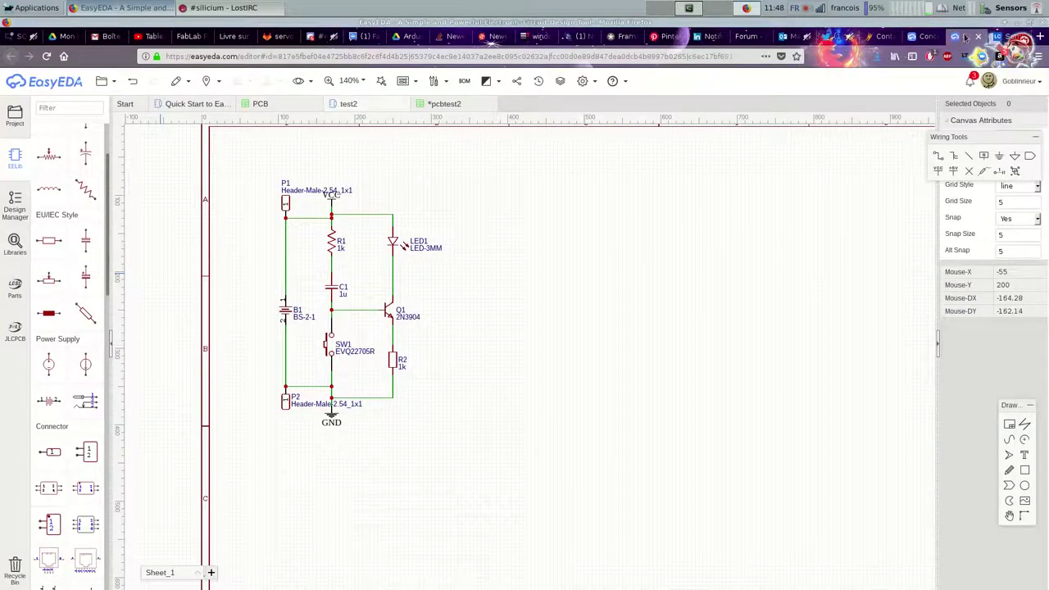
left_click(1001, 37)
left_click(387, 111)
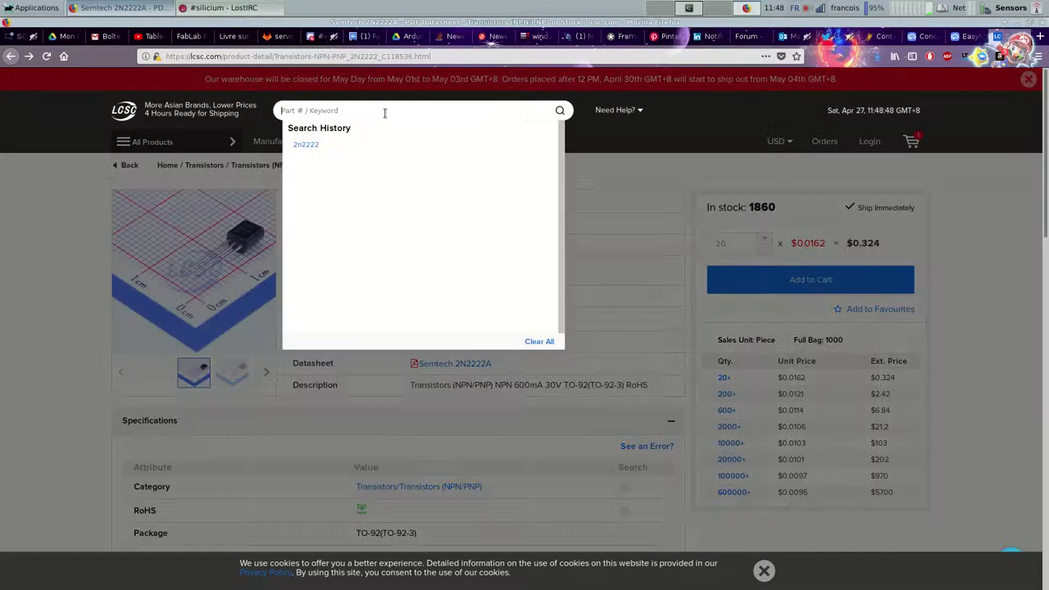
type("2n3904")
key("Return")
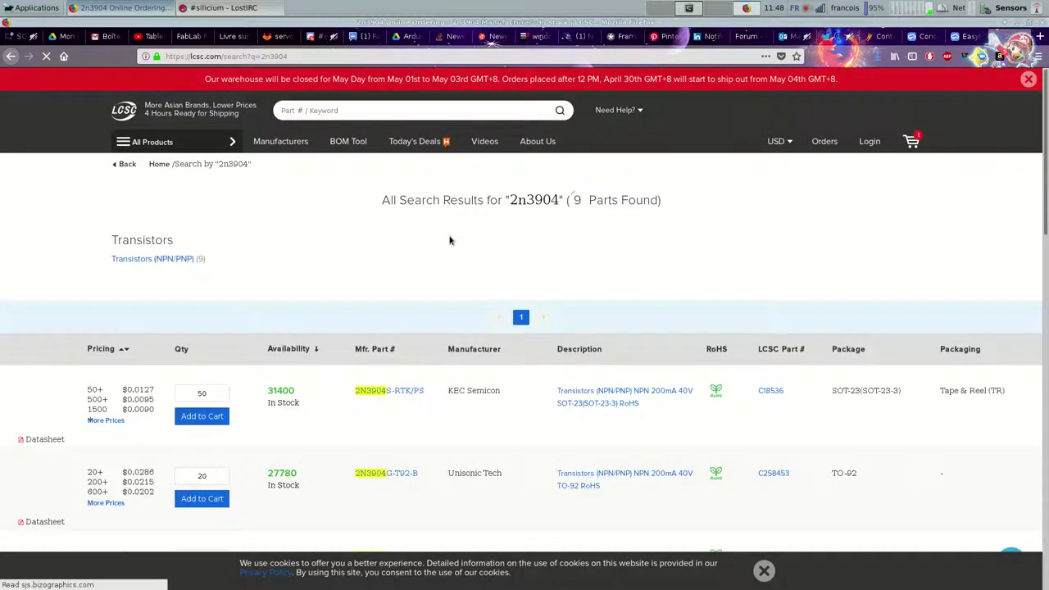
scroll(357, 293, "down", 5)
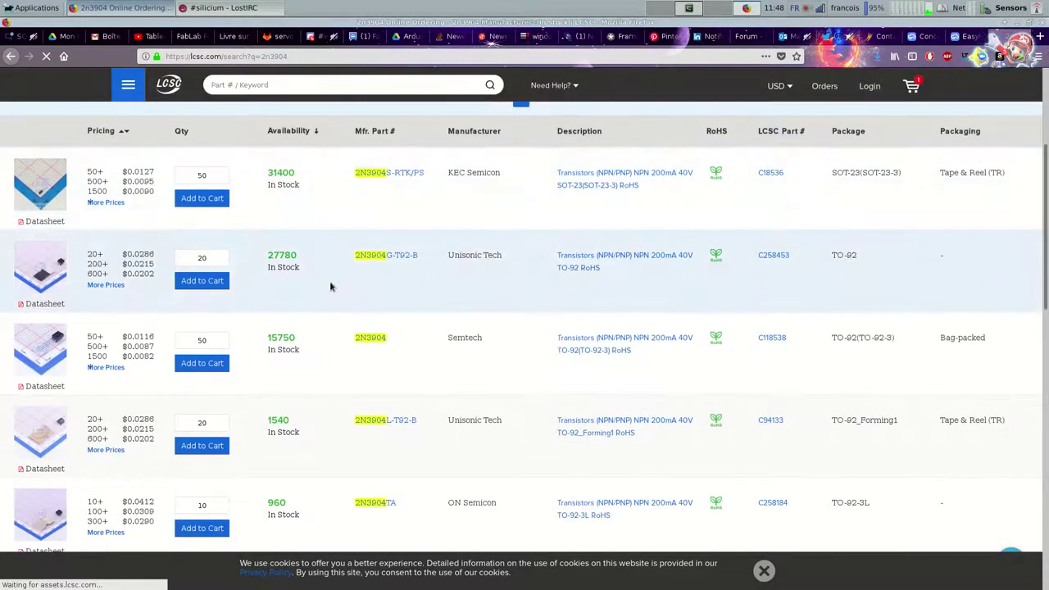
left_click(204, 366)
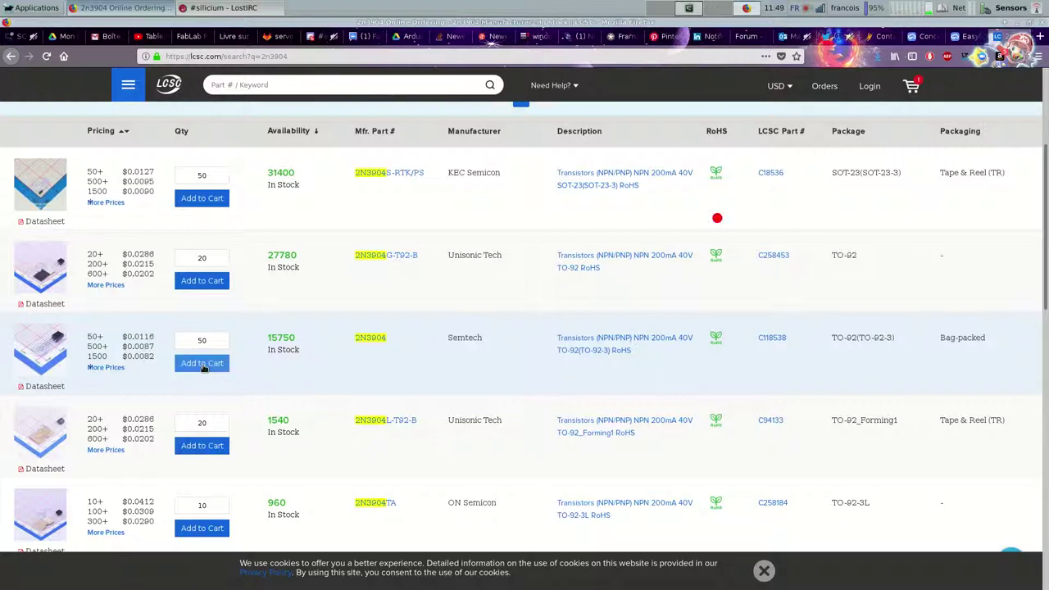
Open the Semtech 2N3904 product page and look through its specifications.
left_click(370, 339)
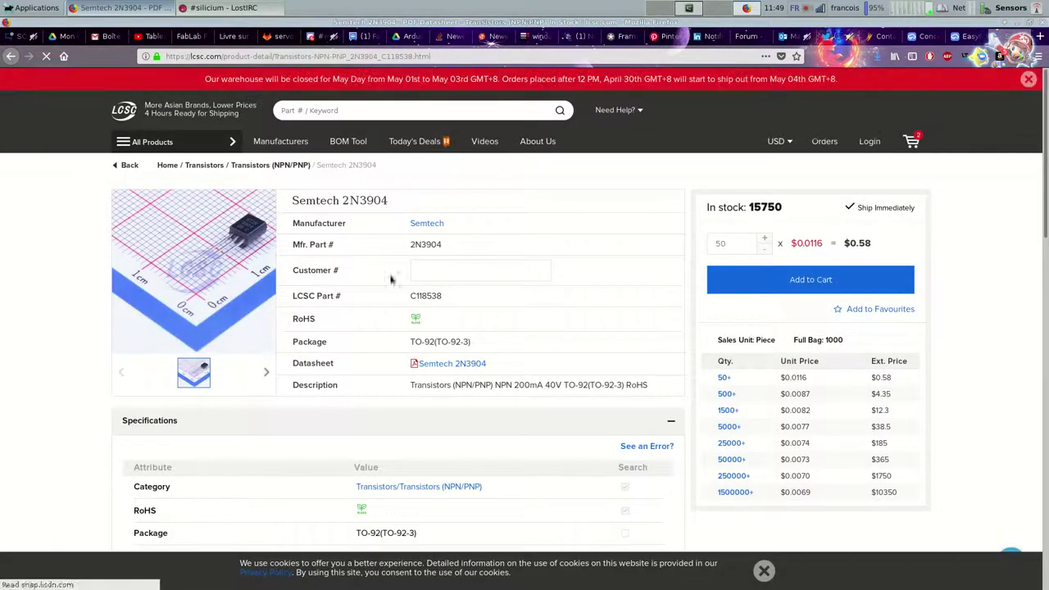
scroll(493, 331, "down", 3)
scroll(494, 331, "down", 5)
scroll(493, 331, "up", 4)
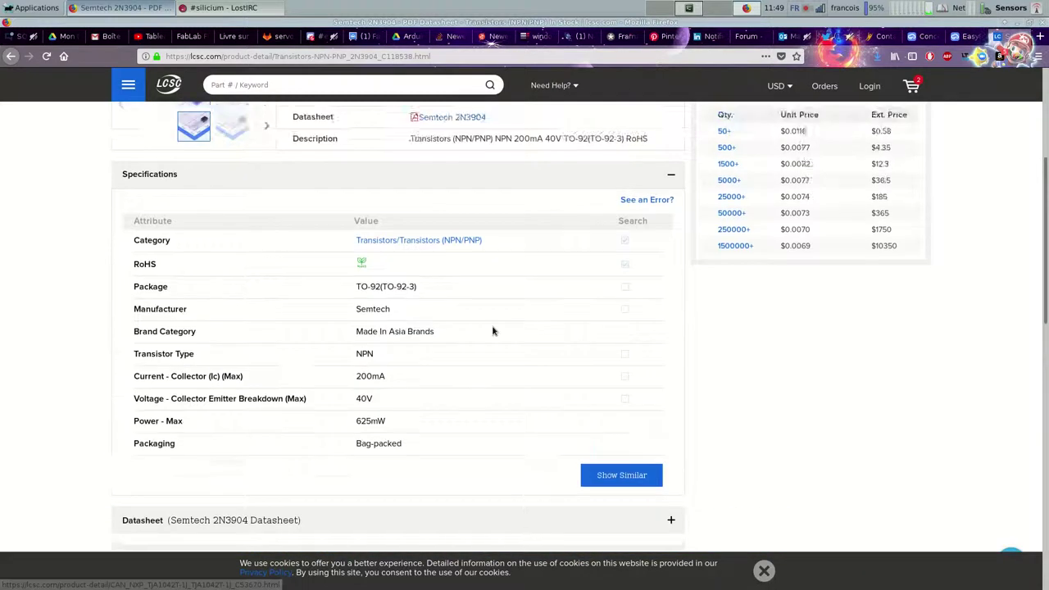
scroll(493, 332, "up", 4)
Return to the test2 schematic in EasyEDA and search the schematic libraries for lm741.
left_click(963, 36)
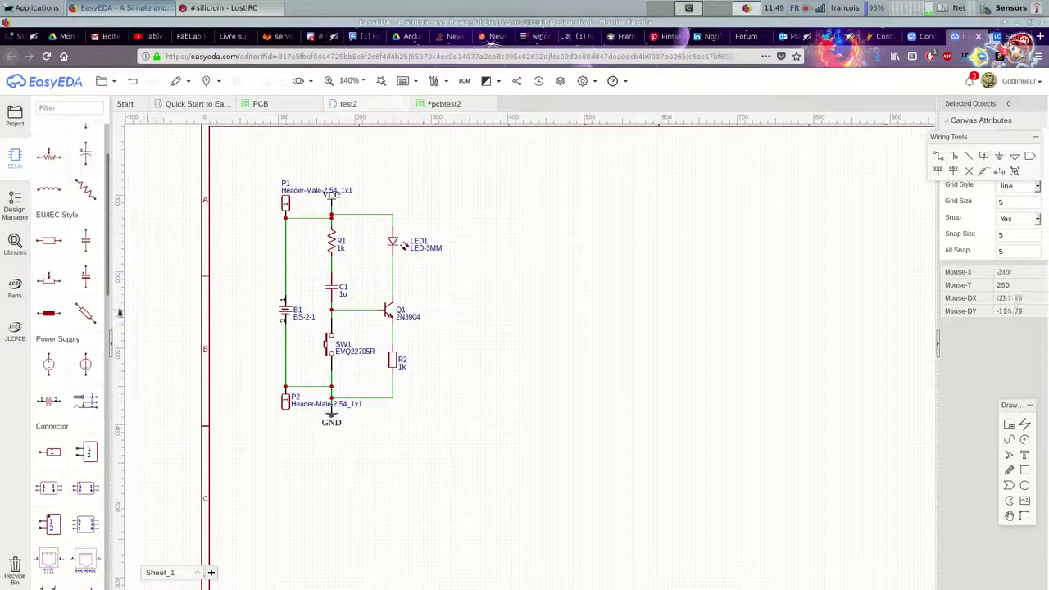
left_click(15, 246)
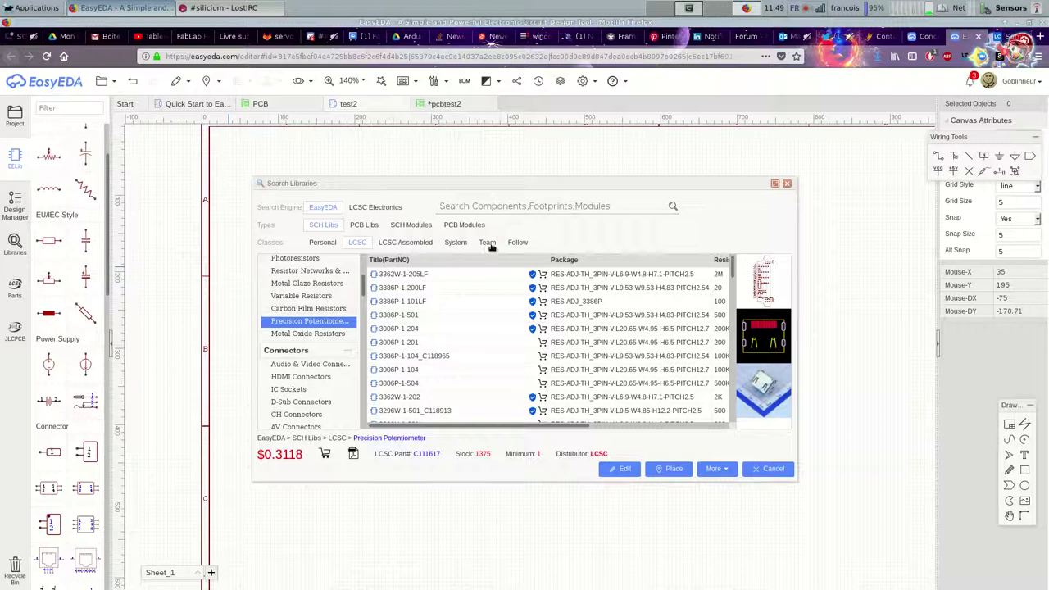
type("lm74")
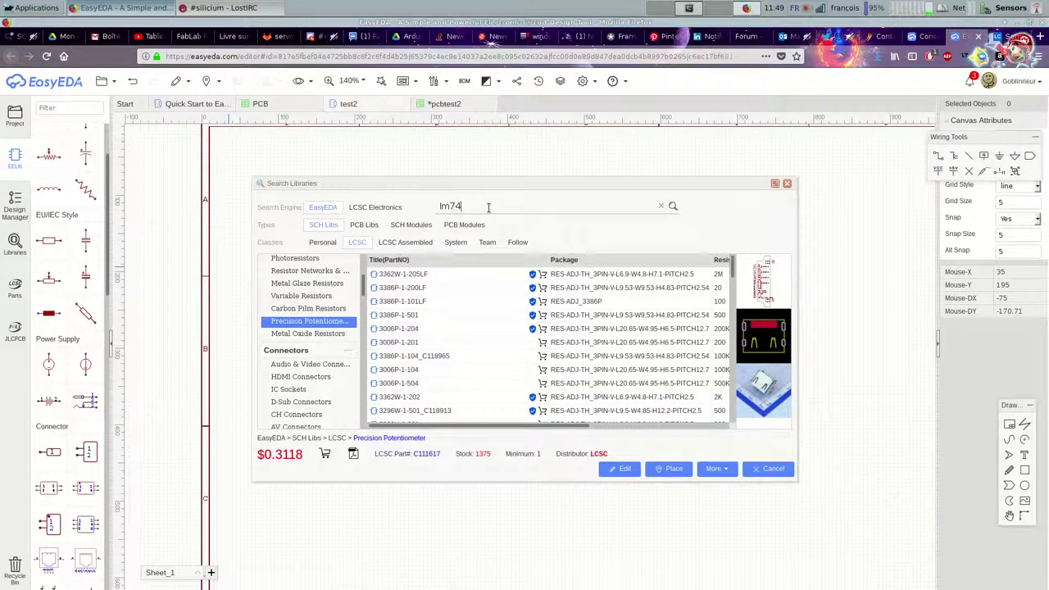
type("1")
key("Return")
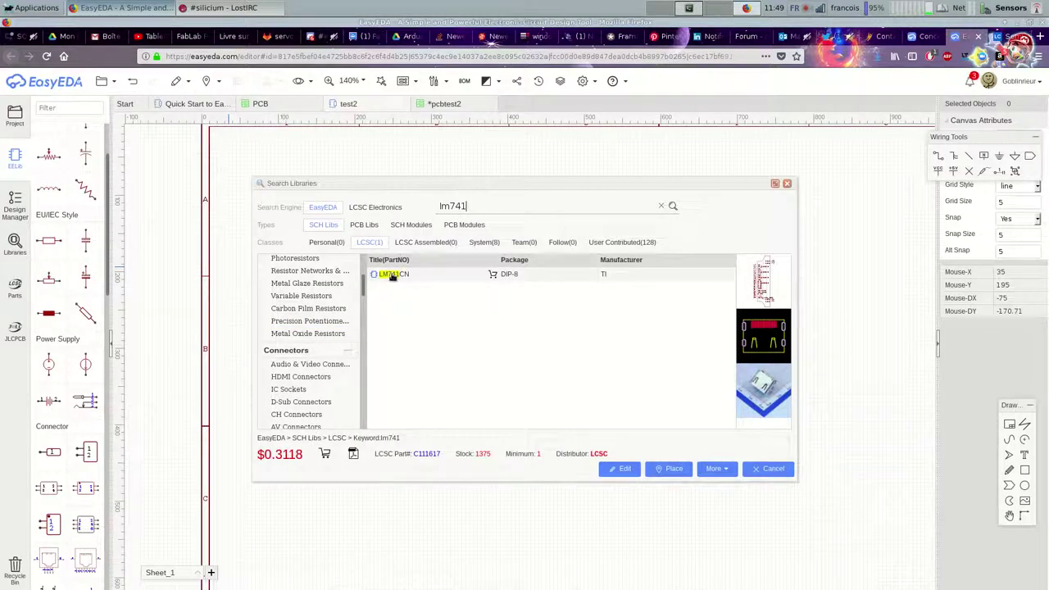
Place one LM741CN in DIP-8 package from the LCSC library beside the LED and transistor branch of the schematic.
left_click(392, 277)
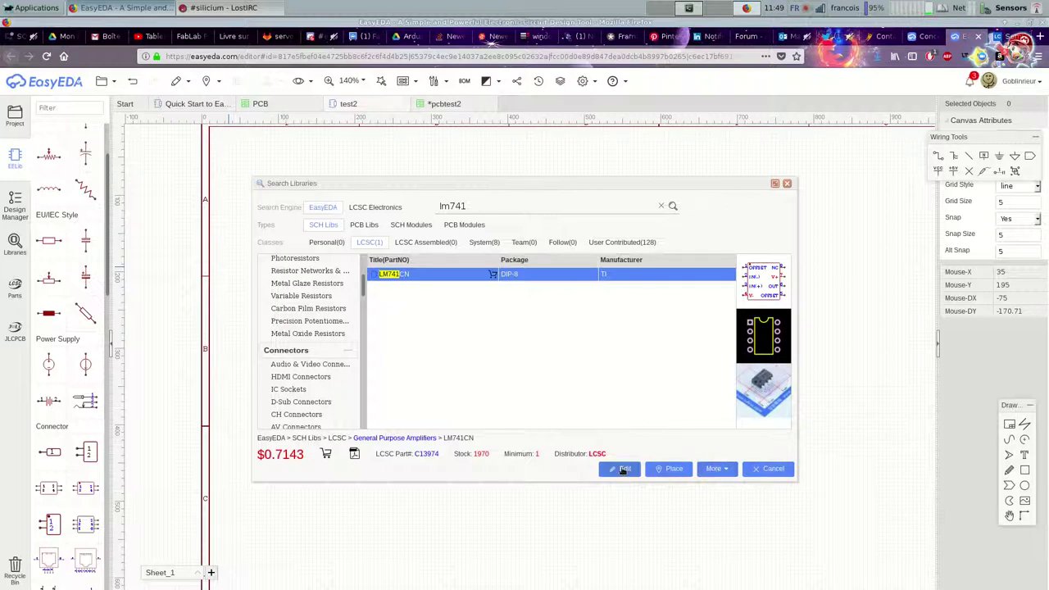
left_click(669, 472)
left_click(537, 275)
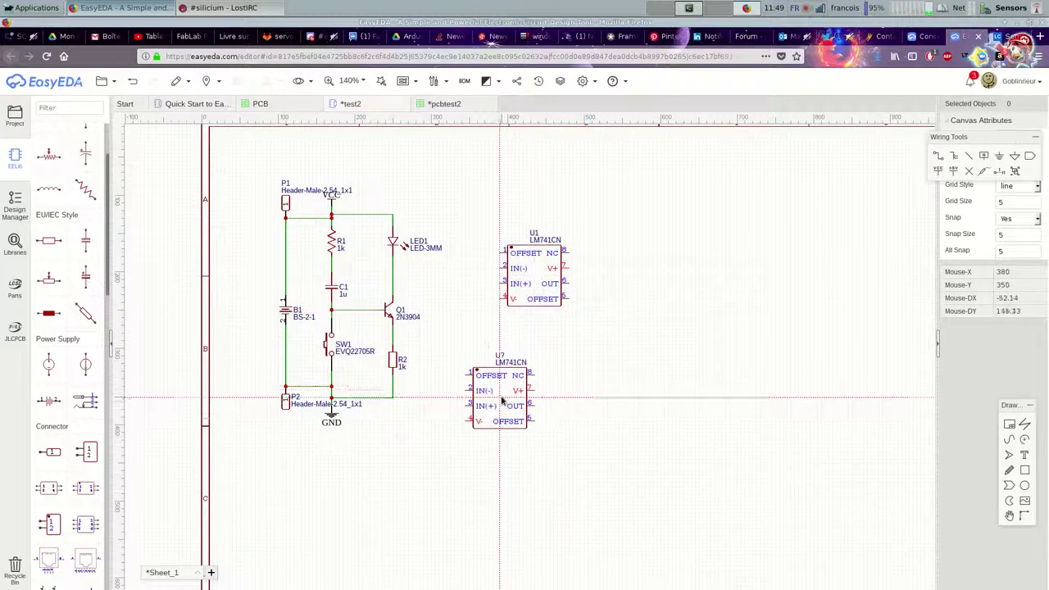
key("Escape")
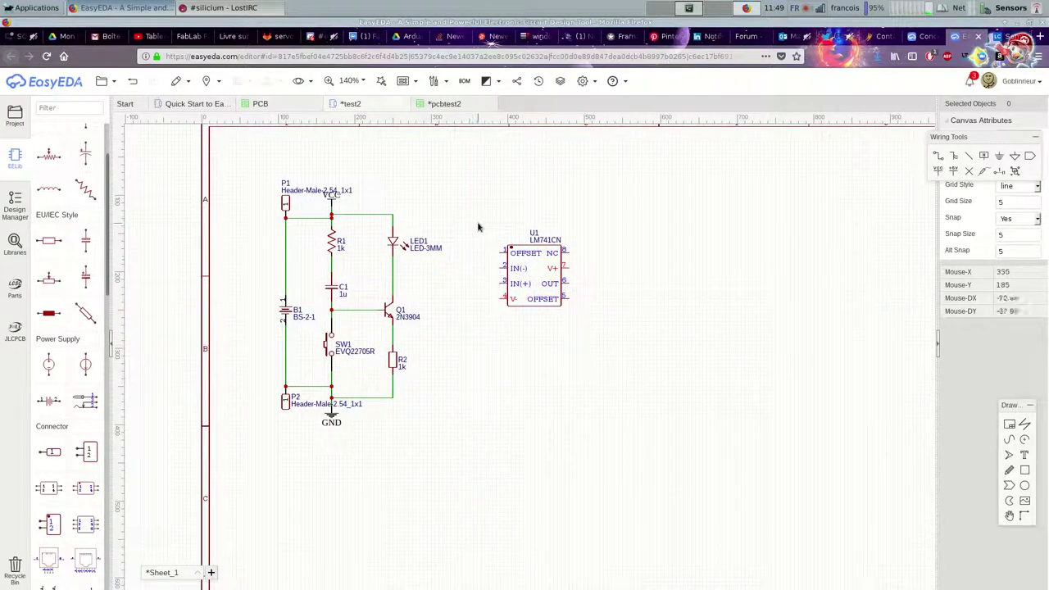
Glance at the pcbtest2 board and save the test2 schematic with the added LM741CN.
left_click(445, 105)
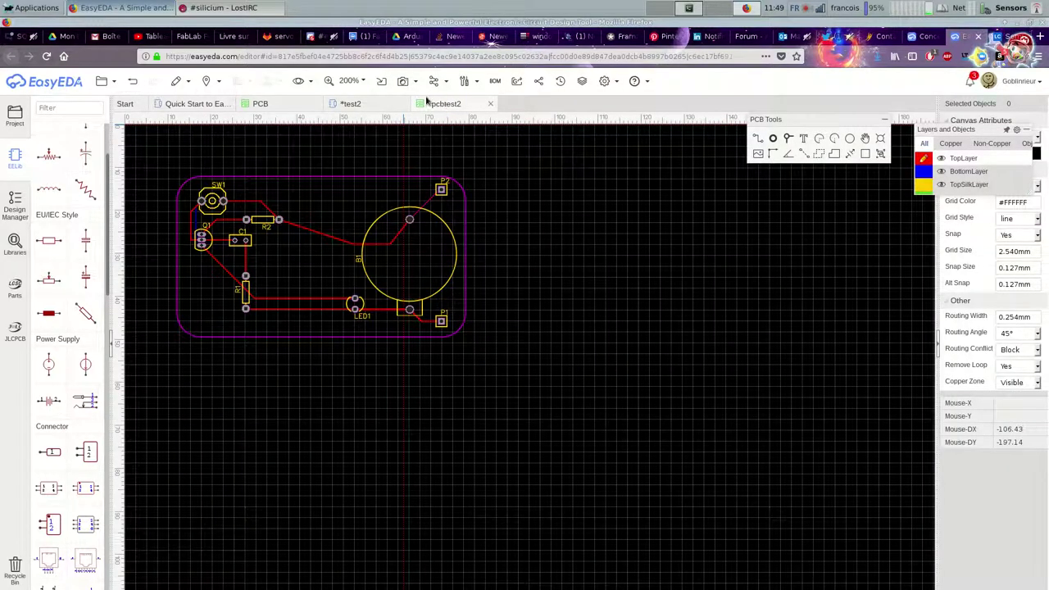
mouse_move(434, 83)
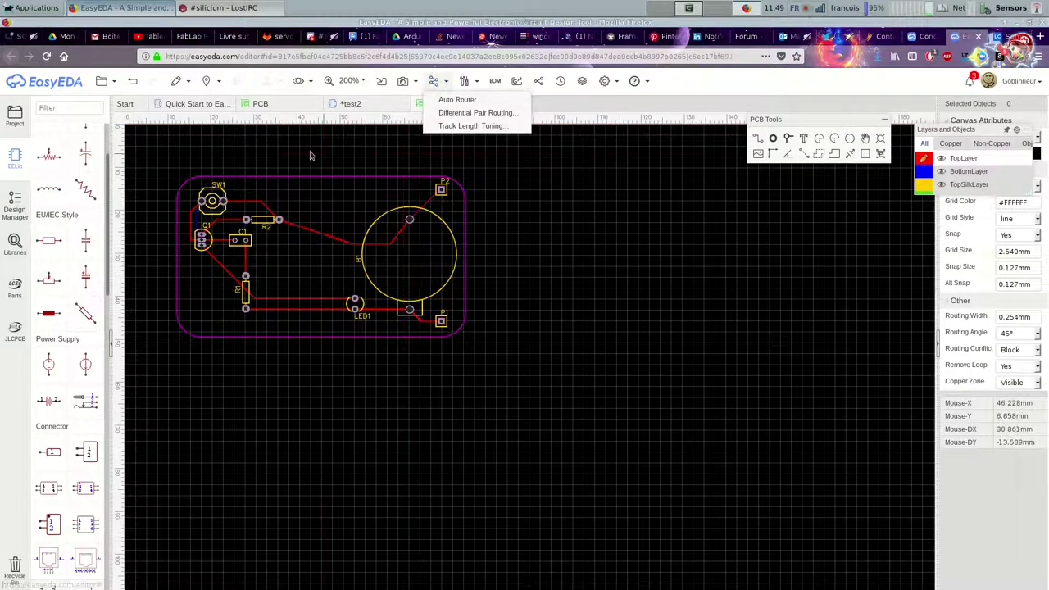
left_click(351, 104)
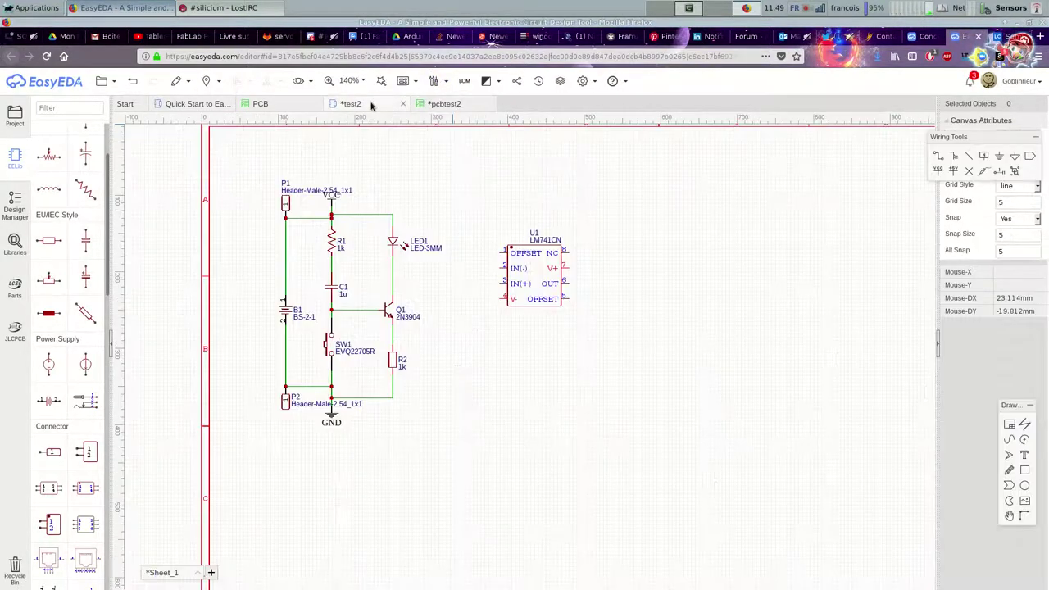
mouse_move(101, 80)
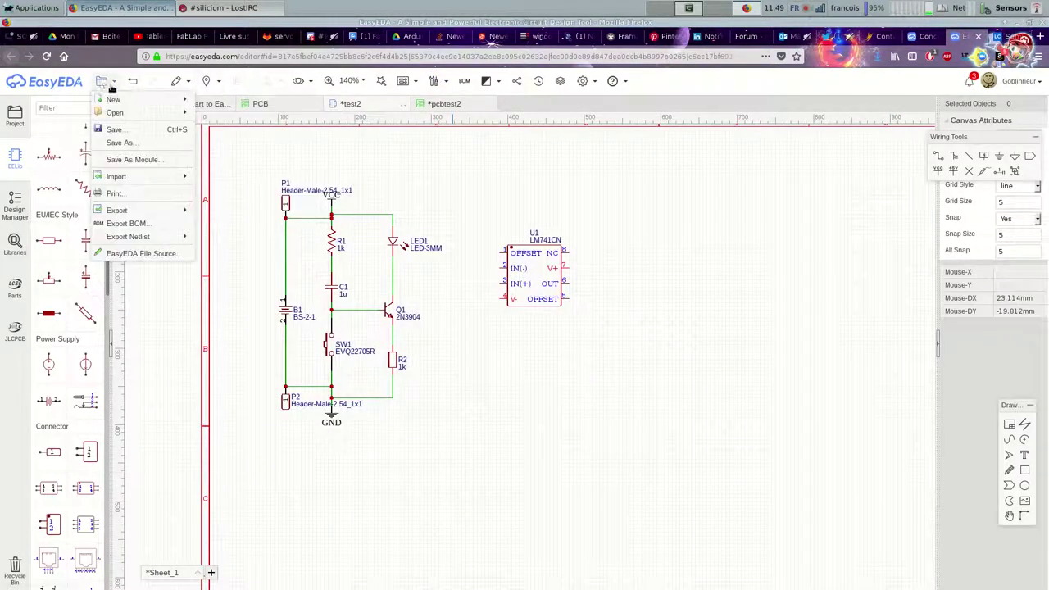
left_click(107, 131)
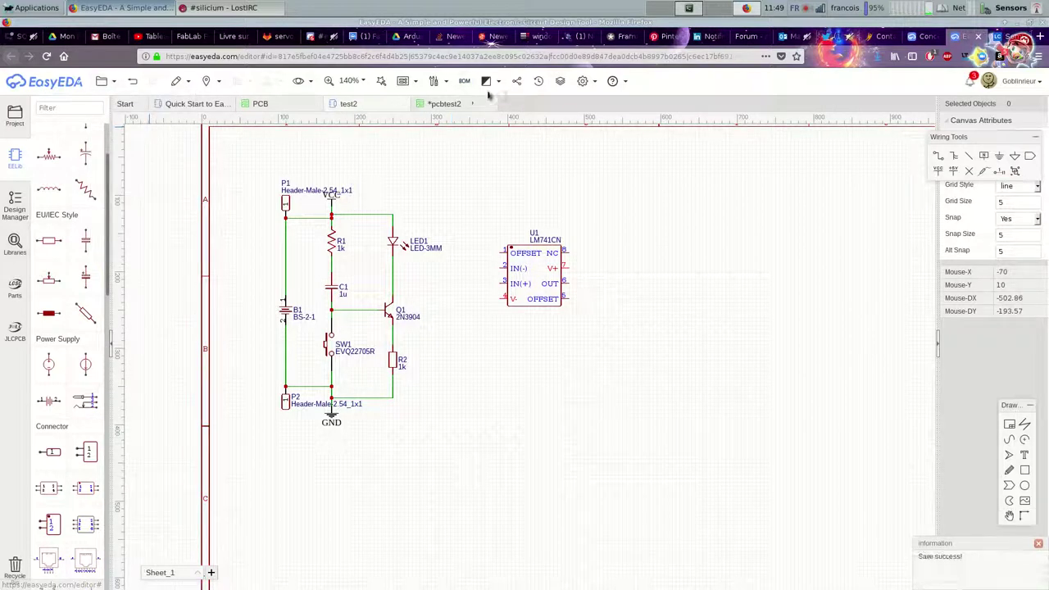
Preview the pcbtest2 board in Photo View and close the preview.
left_click(461, 107)
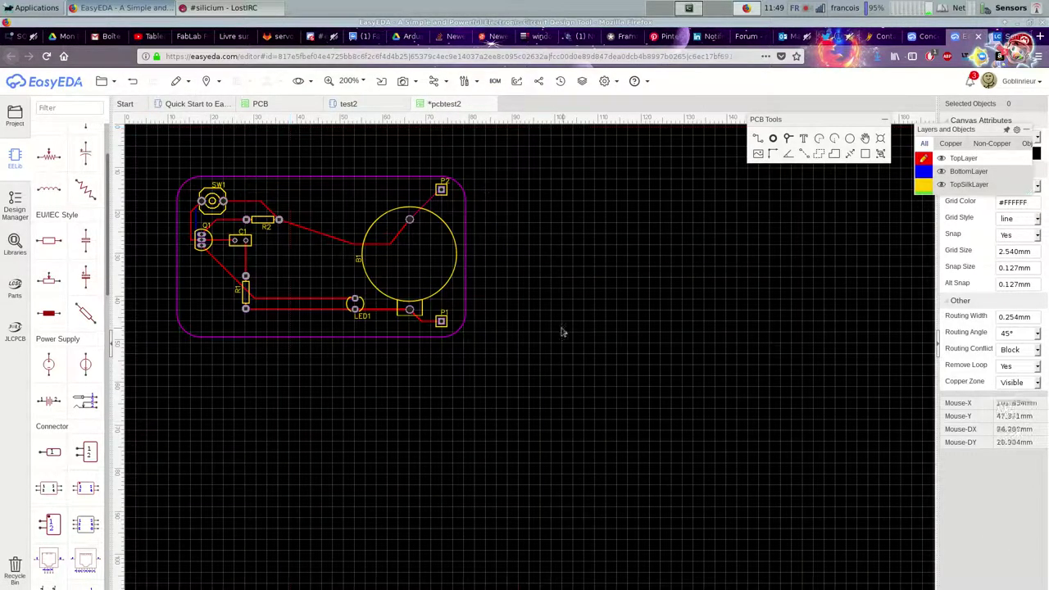
left_click(348, 104)
left_click(429, 105)
mouse_move(433, 82)
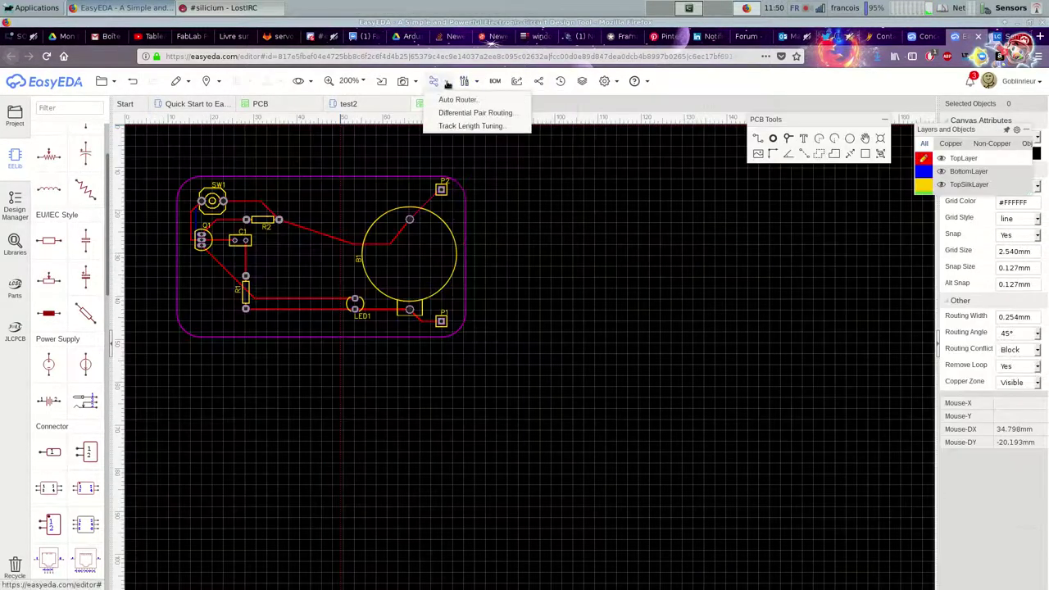
left_click(403, 83)
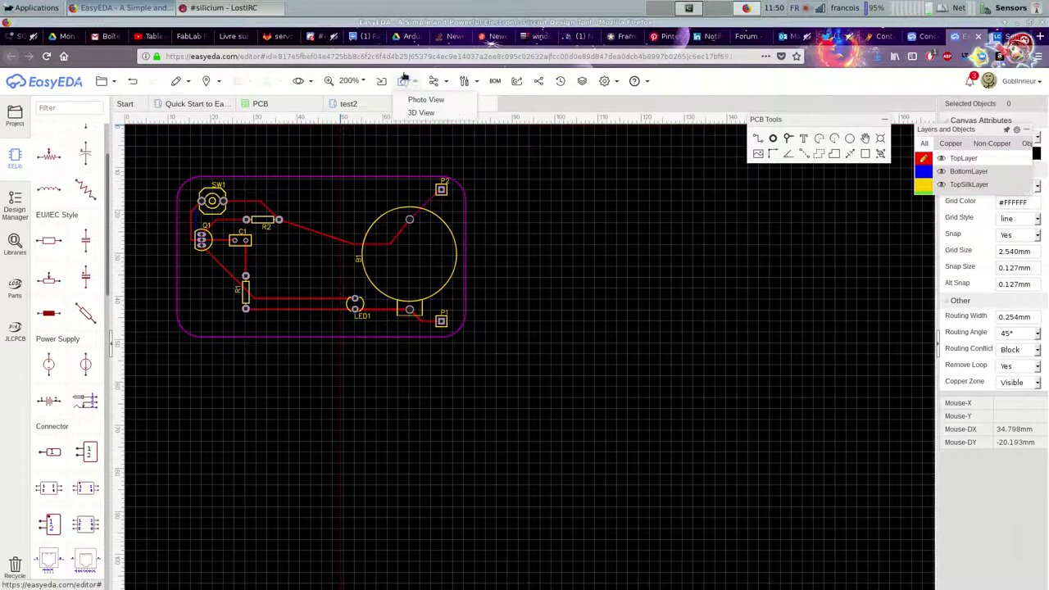
mouse_move(403, 83)
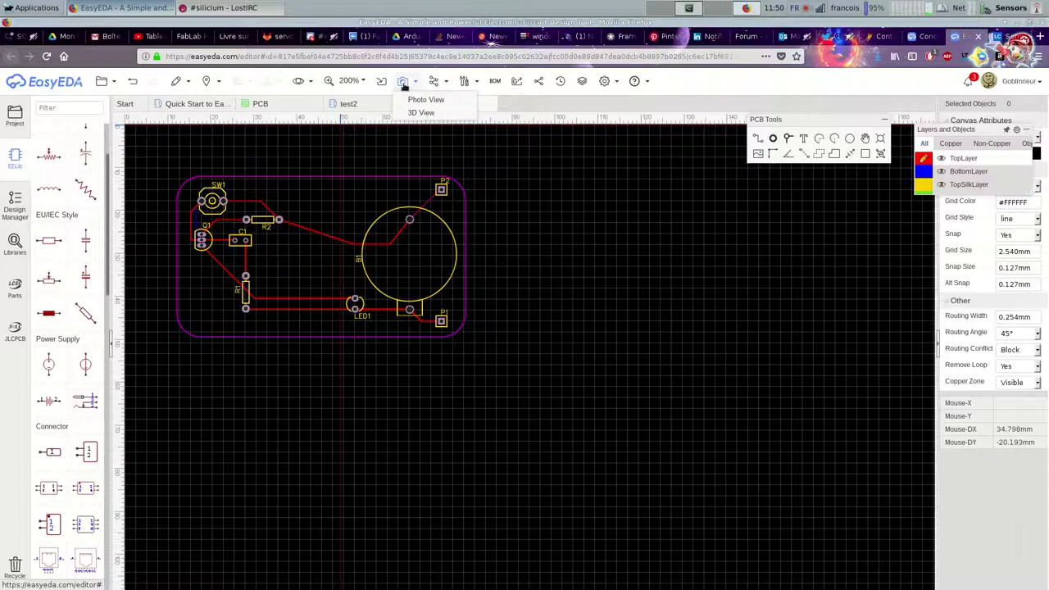
left_click(425, 100)
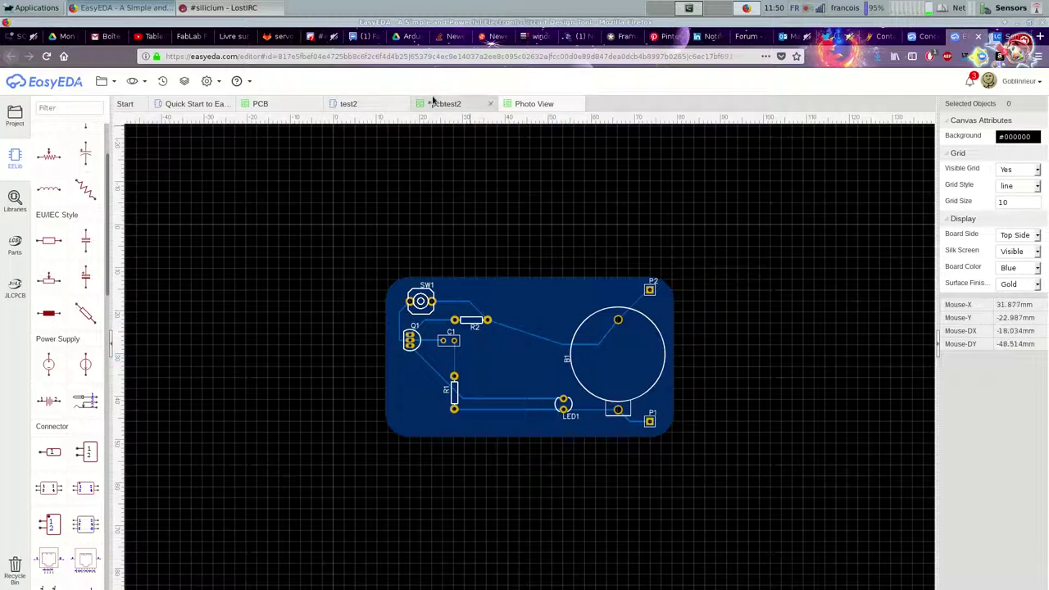
left_click(578, 106)
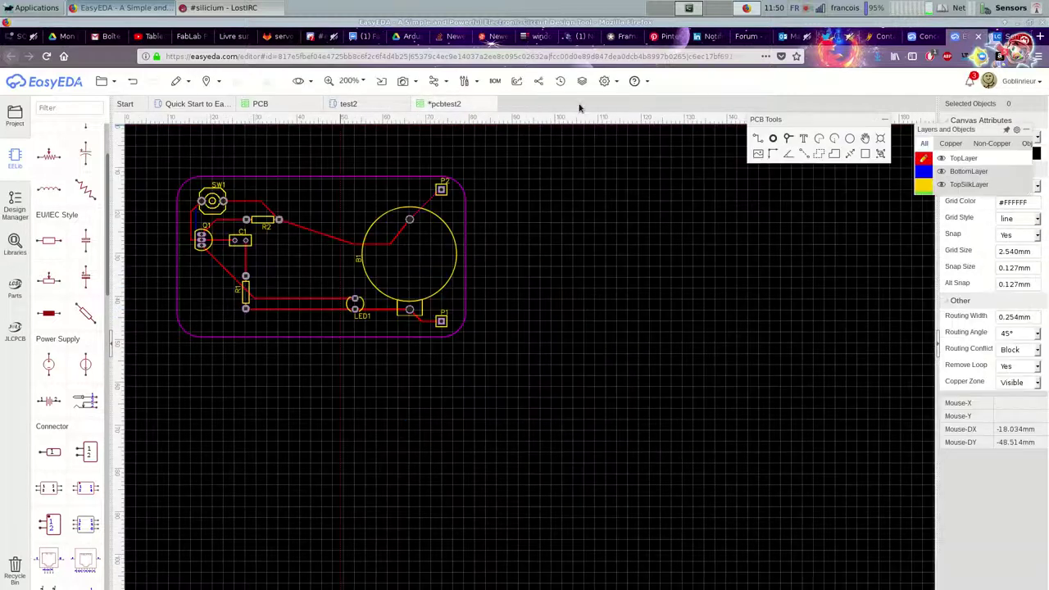
Try to open the 3D view of the pcbtest2 board and save the board file.
left_click(423, 107)
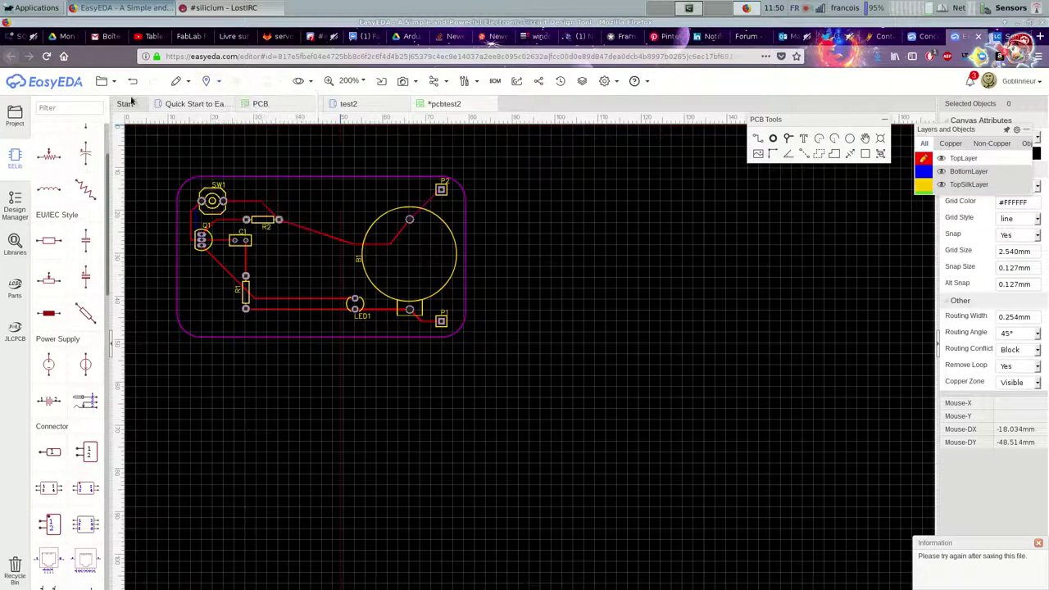
mouse_move(116, 89)
left_click(114, 129)
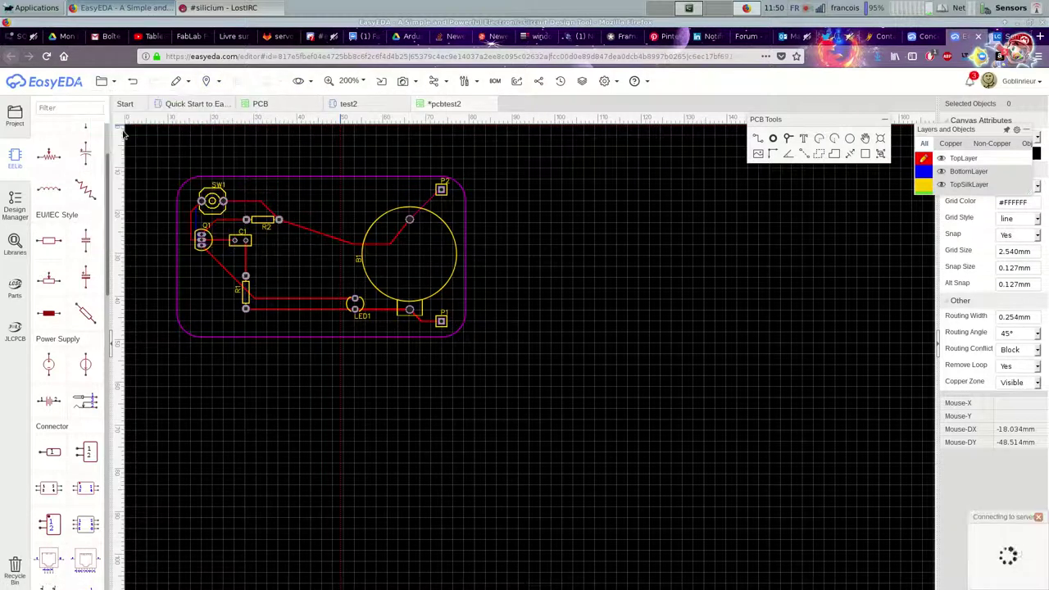
Inspect the pcbtest2 board in 3D View by tilting the model, and close the view.
mouse_move(410, 81)
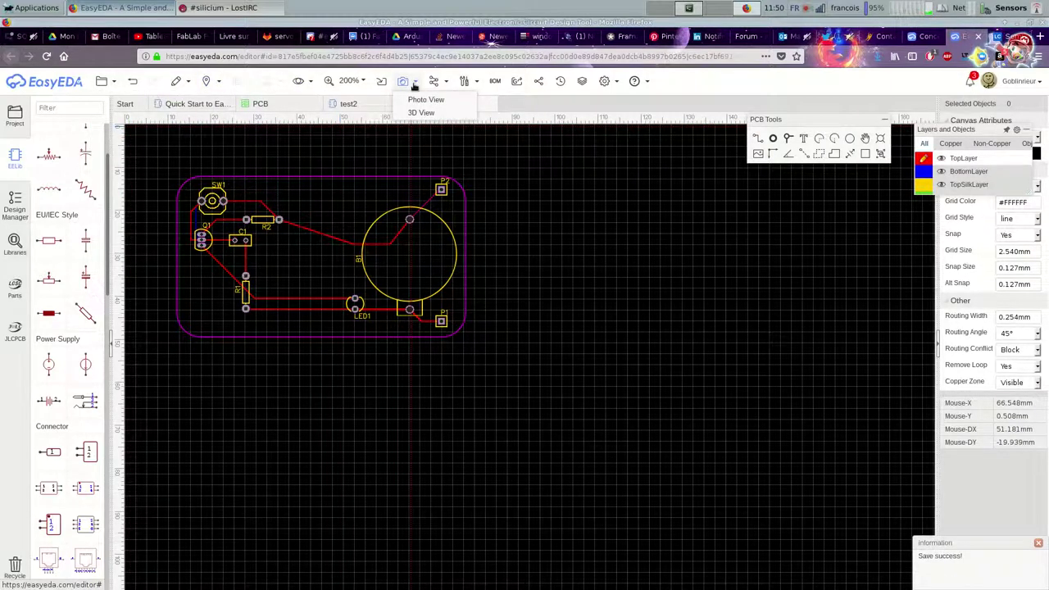
left_click(416, 115)
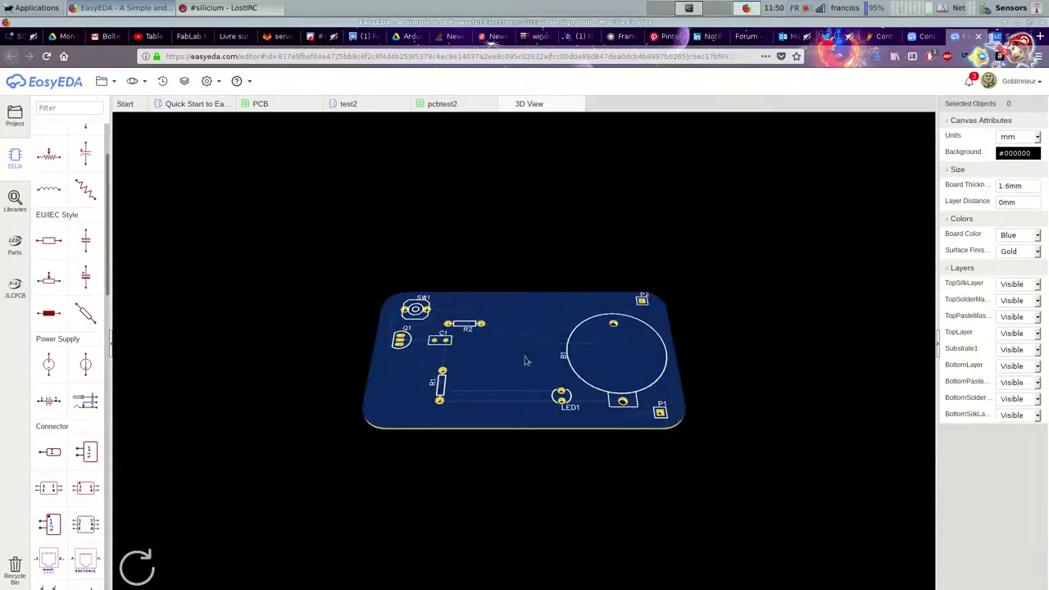
left_click_drag(427, 310, 500, 360)
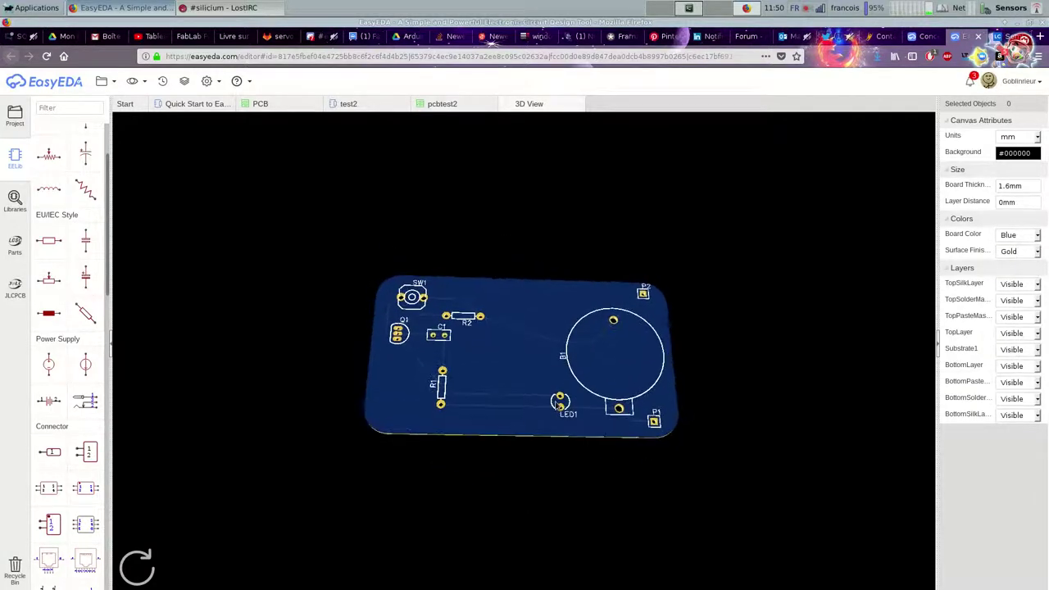
right_click(578, 107)
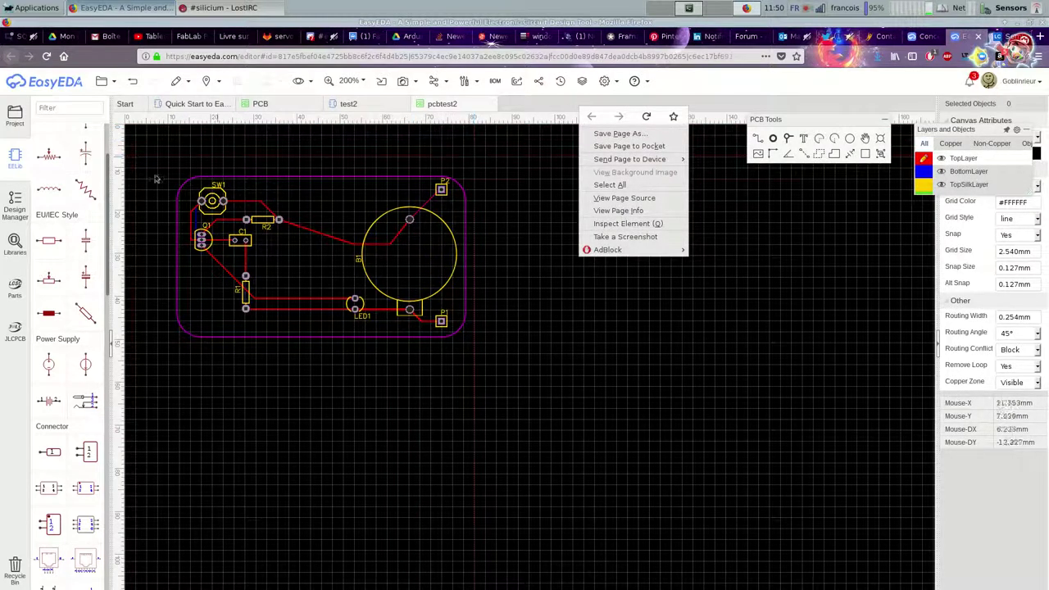
Look at the LM741CN entry and its package in the library search, and close the search without placing it.
left_click(14, 251)
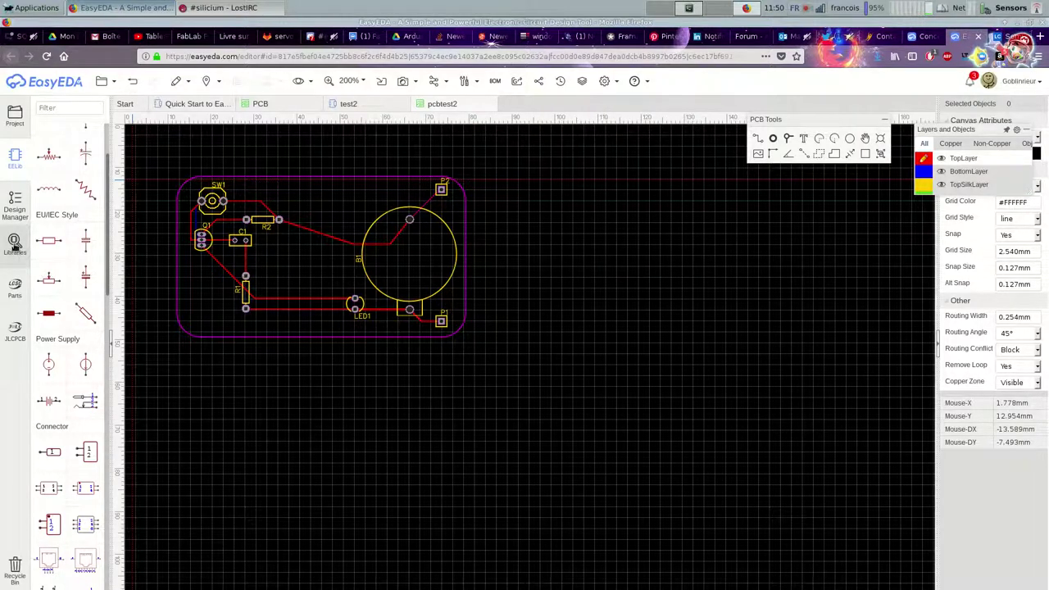
left_click(14, 246)
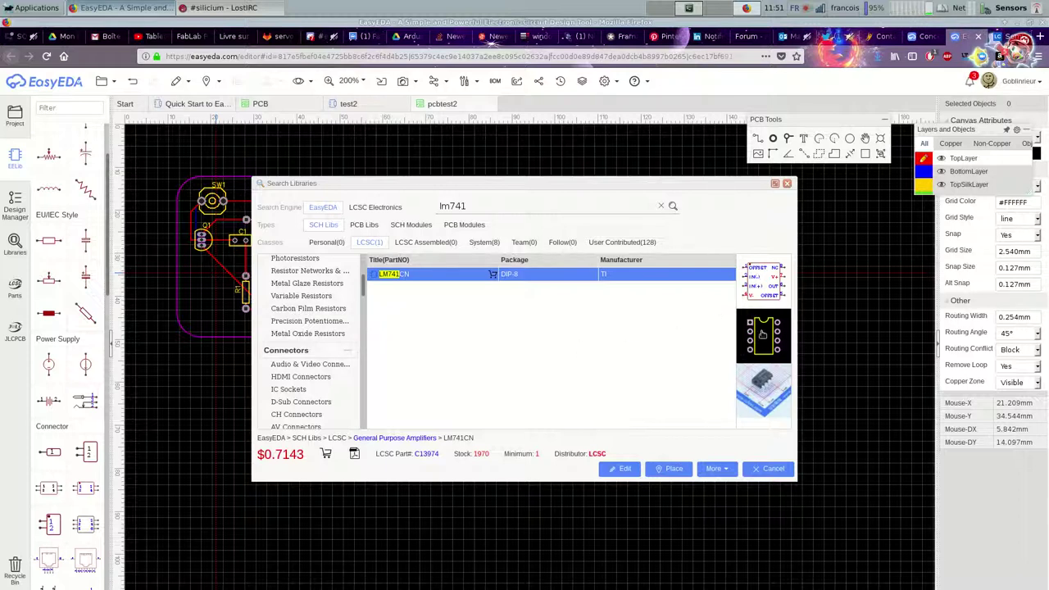
left_click(771, 469)
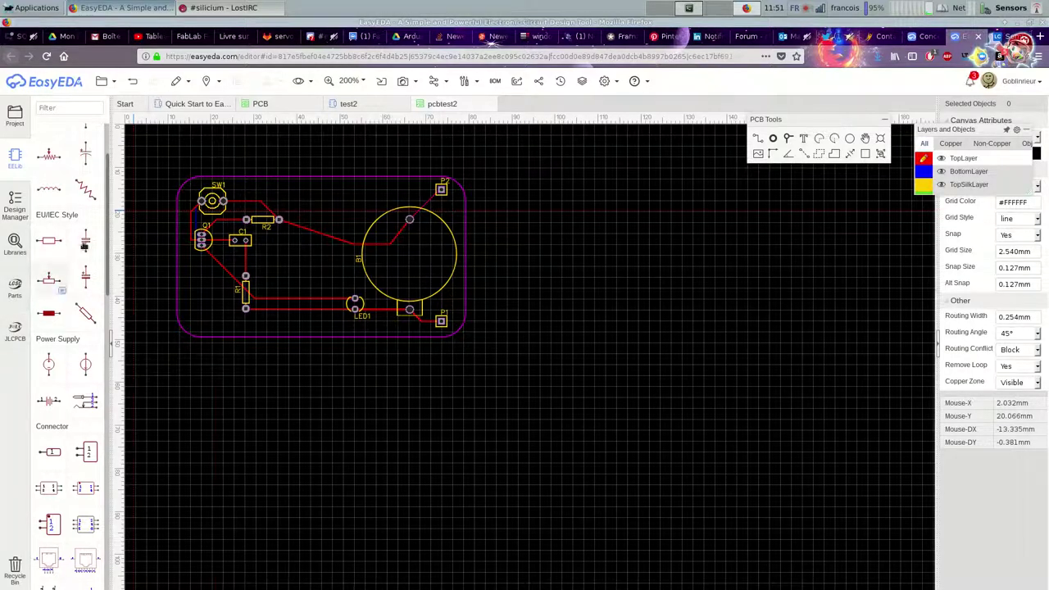
Start generating the Gerber fabrication files for pcbtest2, skipping the DRC check.
mouse_move(186, 87)
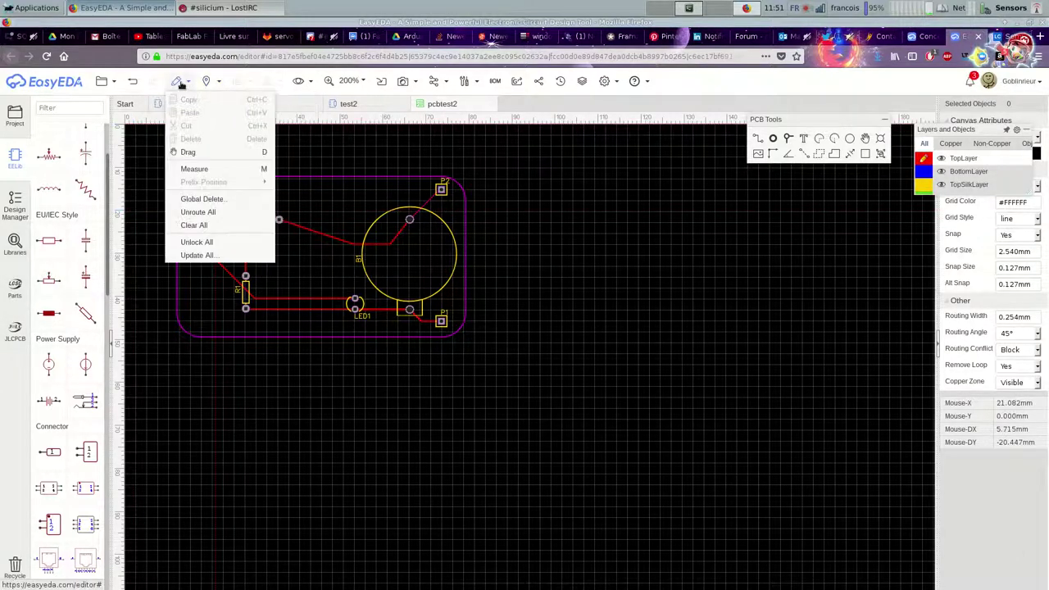
mouse_move(113, 86)
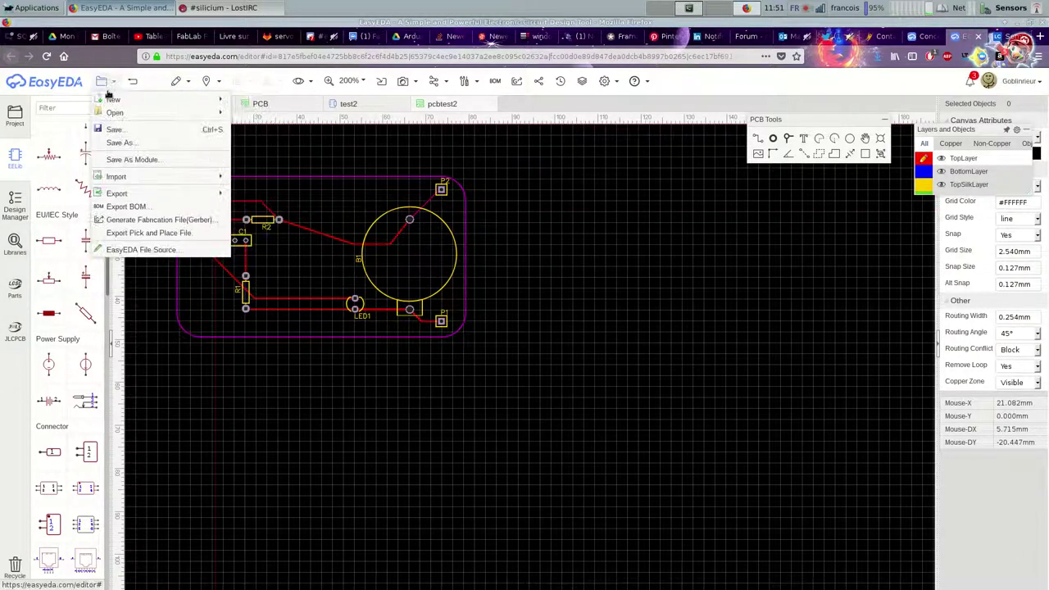
mouse_move(141, 198)
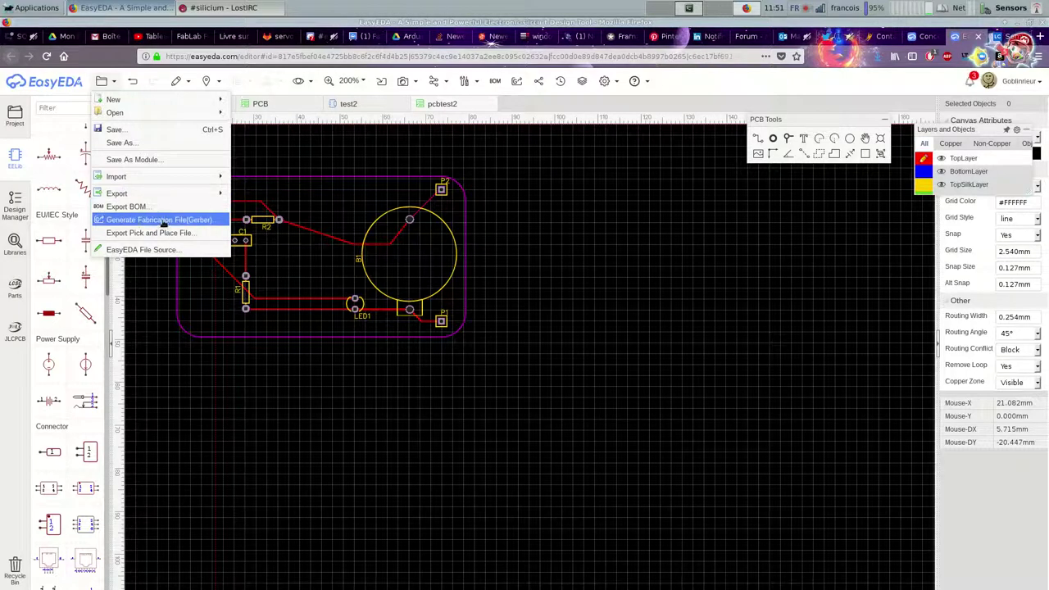
left_click(164, 220)
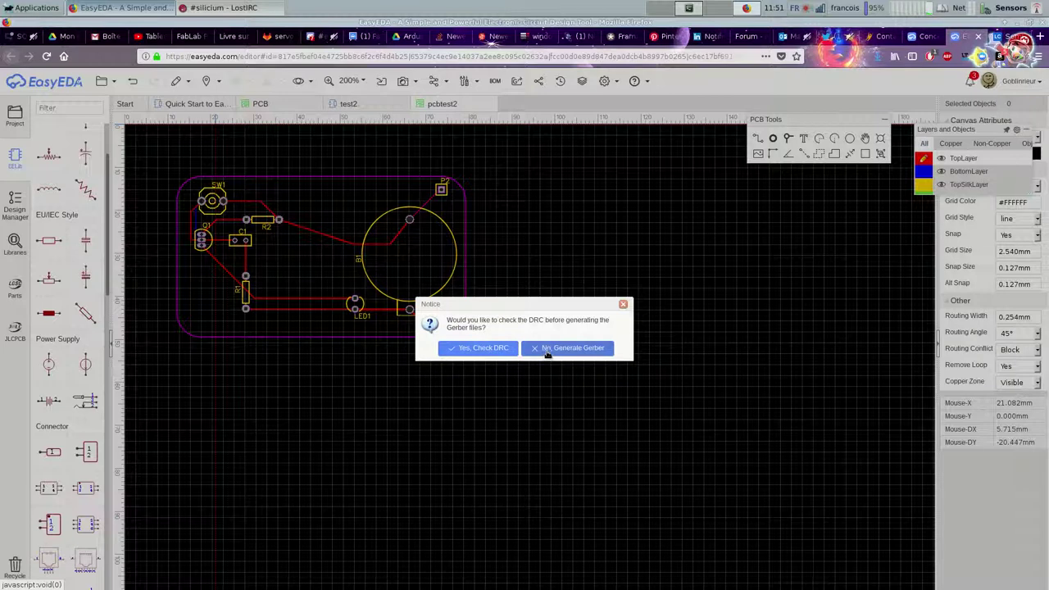
left_click(545, 347)
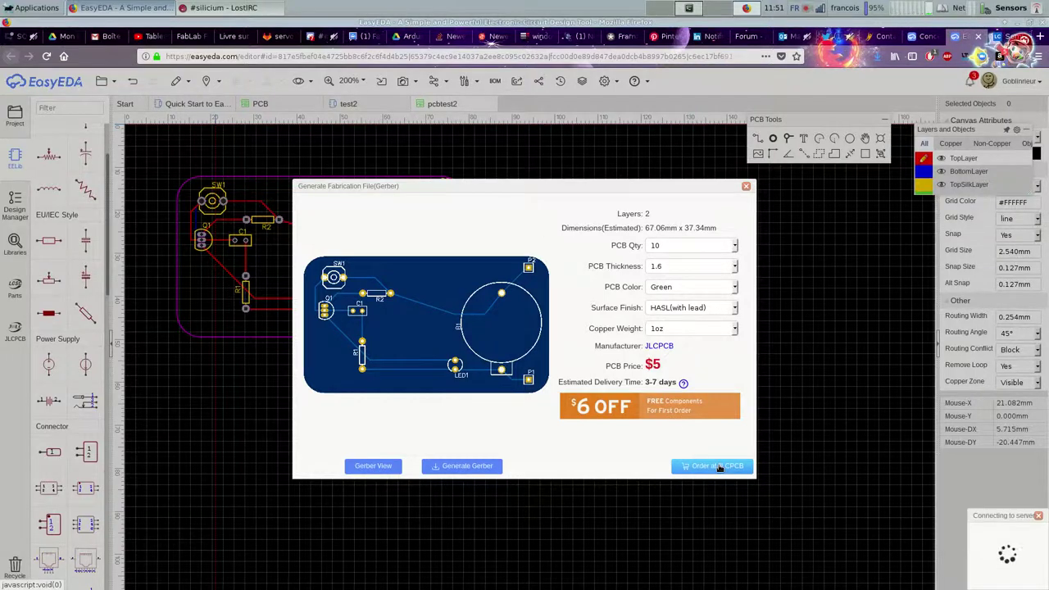
Send the board to JLCPCB for ordering with the default fabrication options, allowing pop-ups for easyeda.com.
left_click(716, 465)
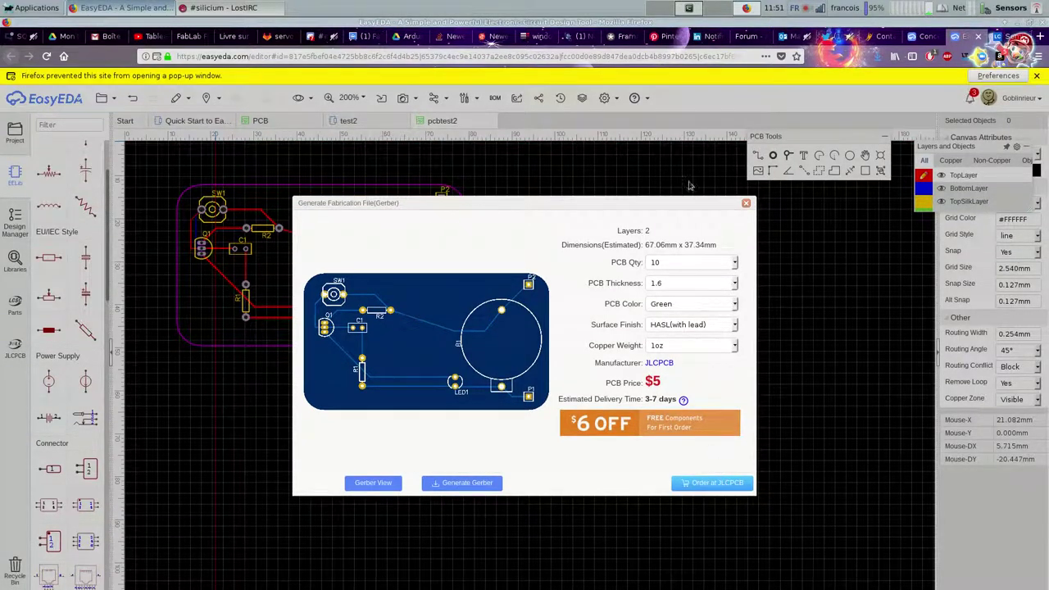
left_click(999, 75)
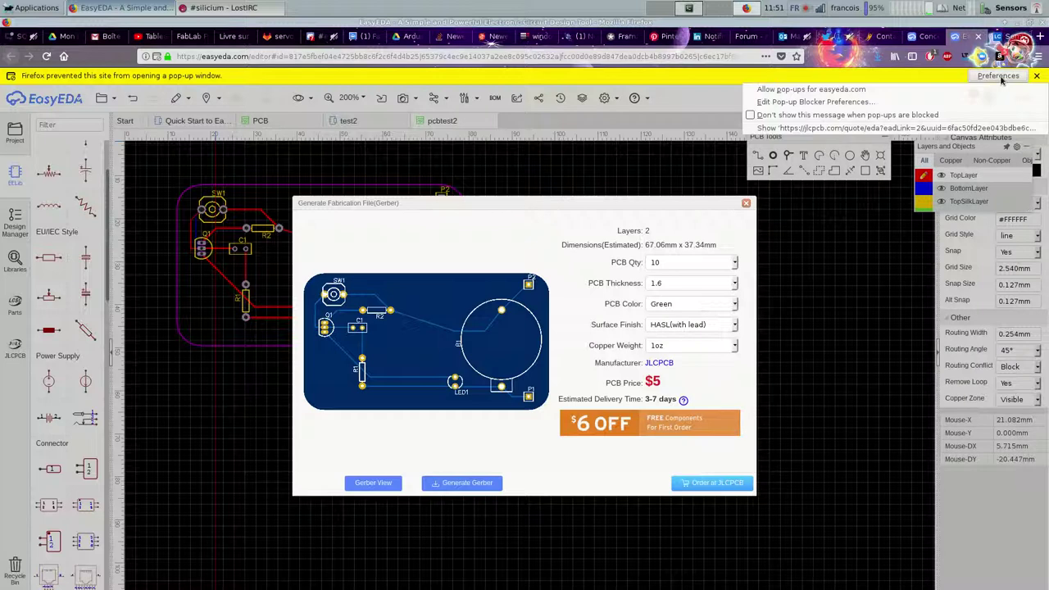
left_click(876, 90)
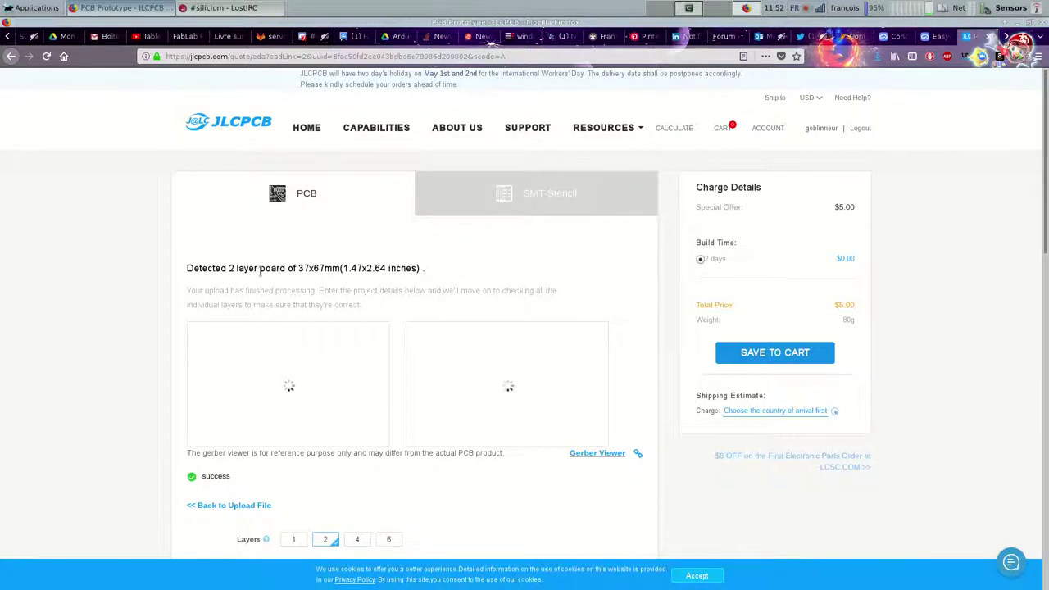
Review the JLCPCB quote page's board previews, fabrication options and charges, and close the page and the Gerber dialog in EasyEDA.
scroll(415, 286, "down", 4)
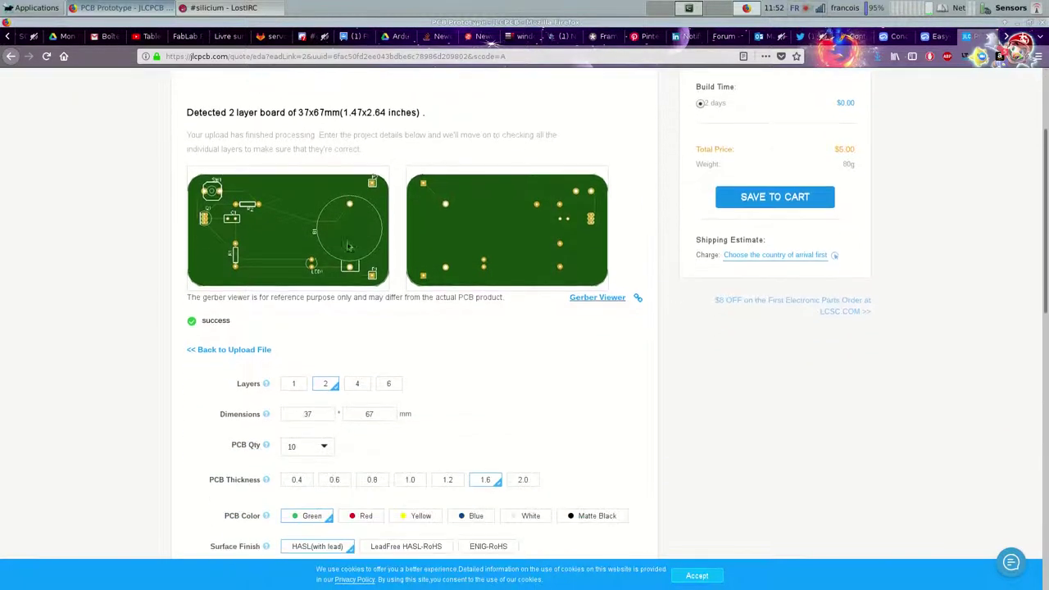
scroll(373, 321, "down", 8)
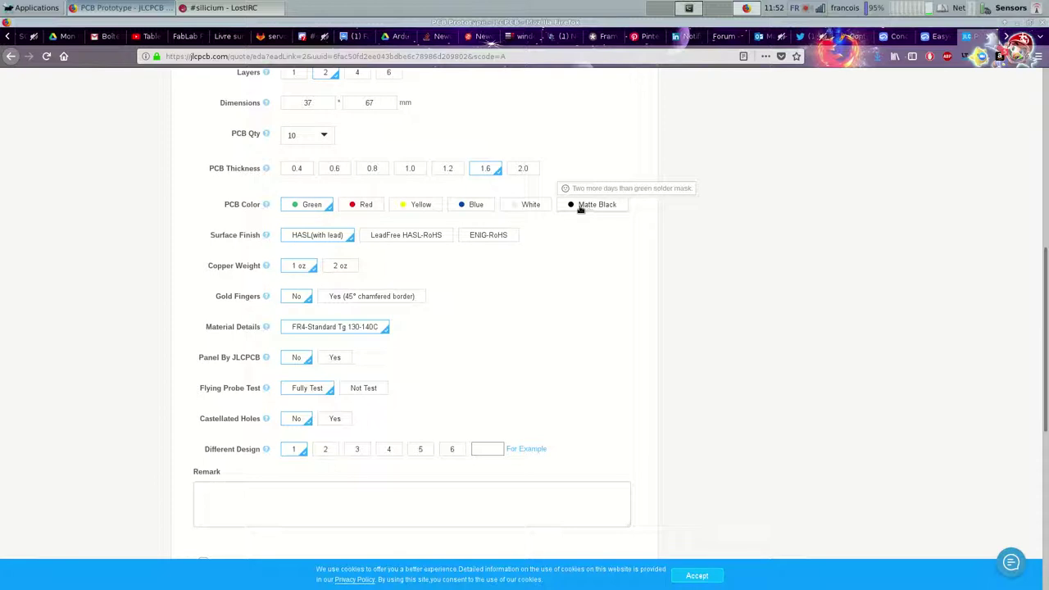
scroll(313, 283, "down", 3)
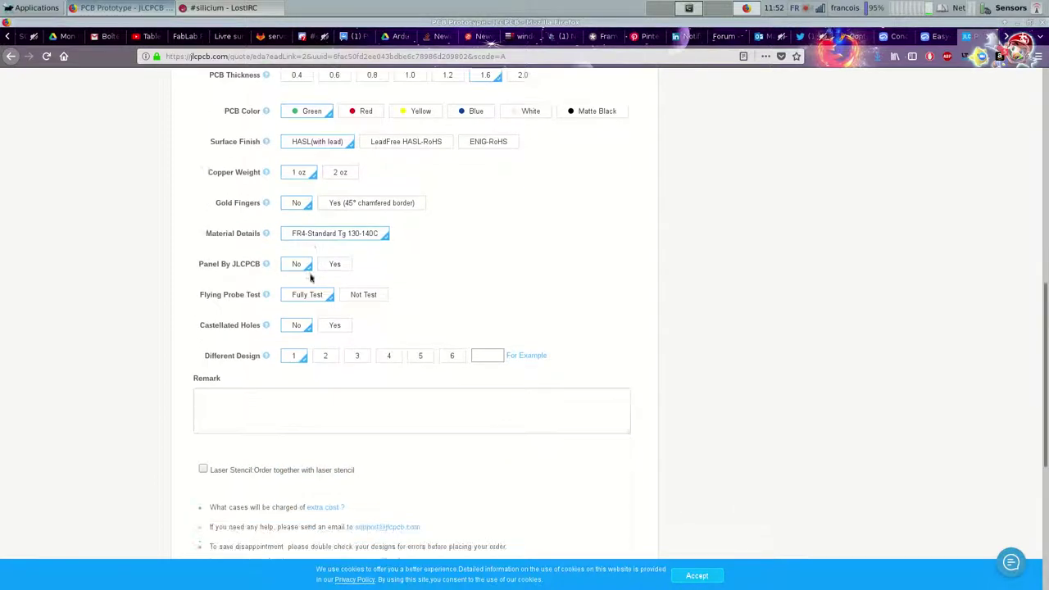
scroll(299, 293, "down", 6)
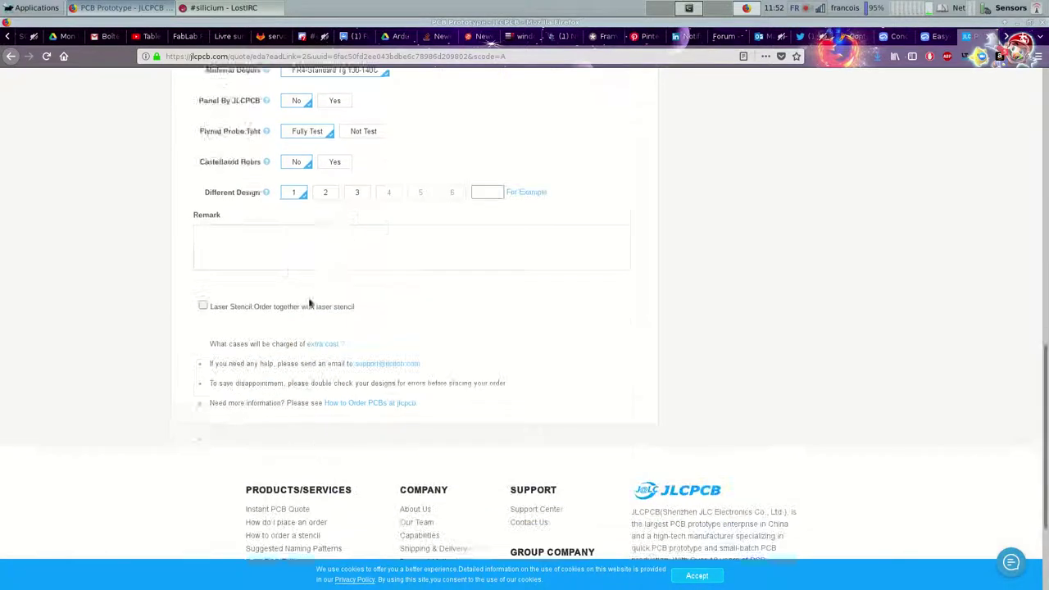
scroll(281, 254, "down", 4)
scroll(426, 294, "up", 15)
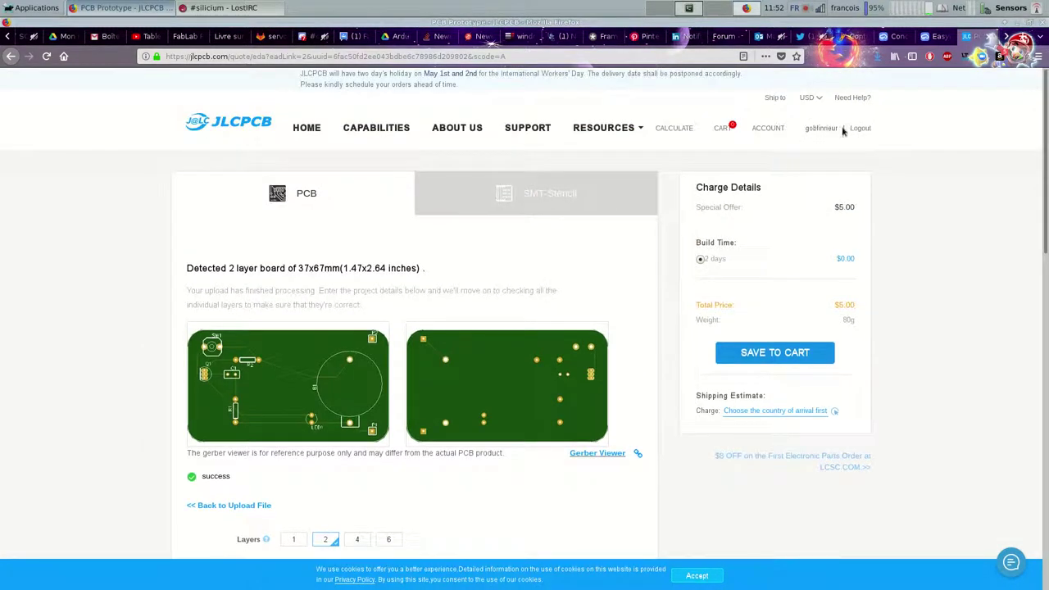
scroll(625, 223, "down", 4)
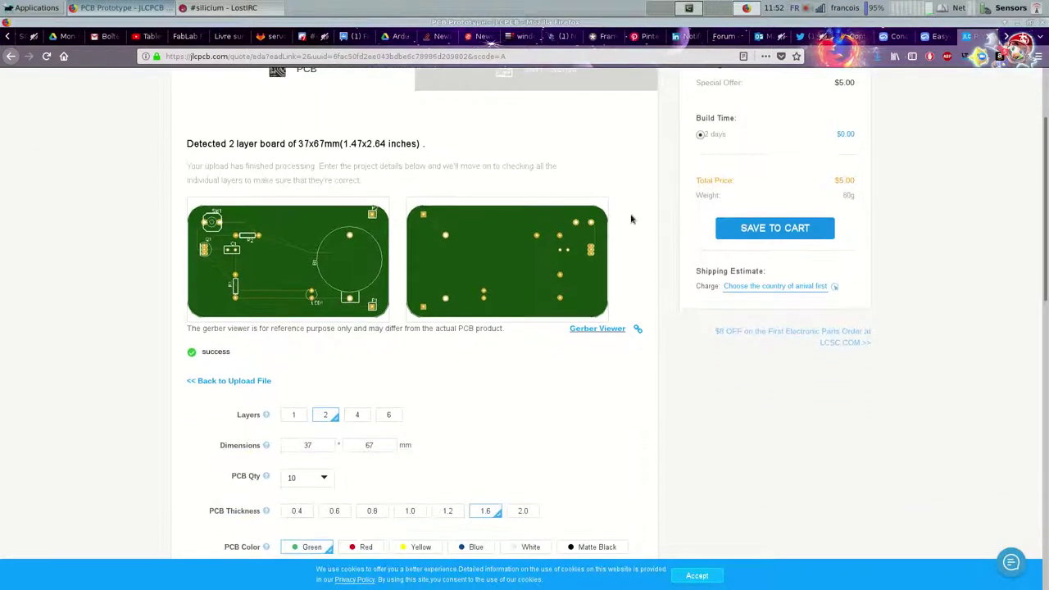
scroll(660, 223, "up", 4)
scroll(361, 197, "down", 5)
scroll(373, 202, "down", 5)
scroll(581, 274, "up", 4)
scroll(581, 276, "up", 6)
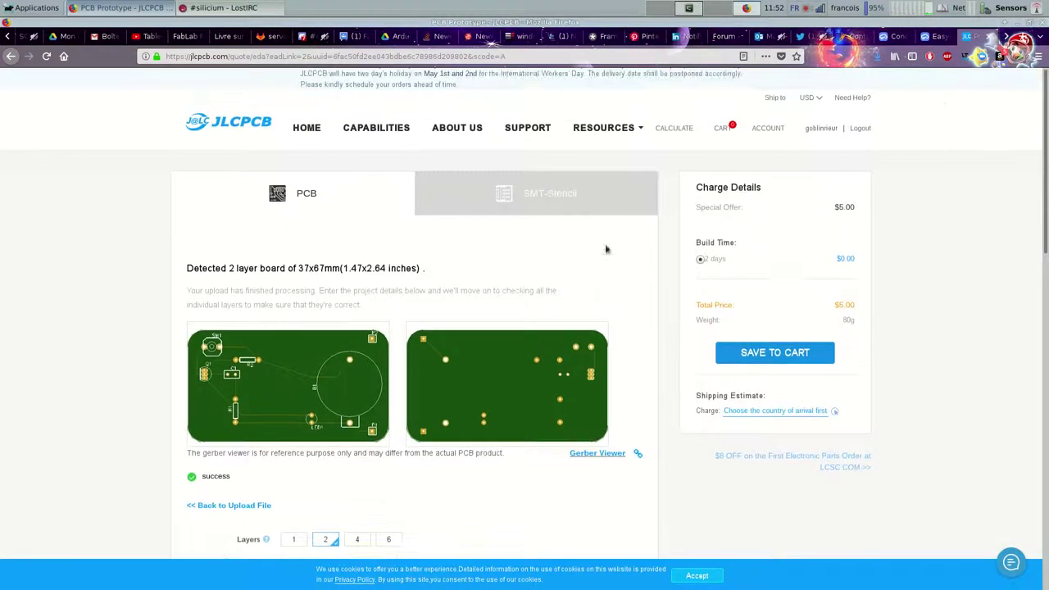
left_click(990, 38)
left_click(746, 186)
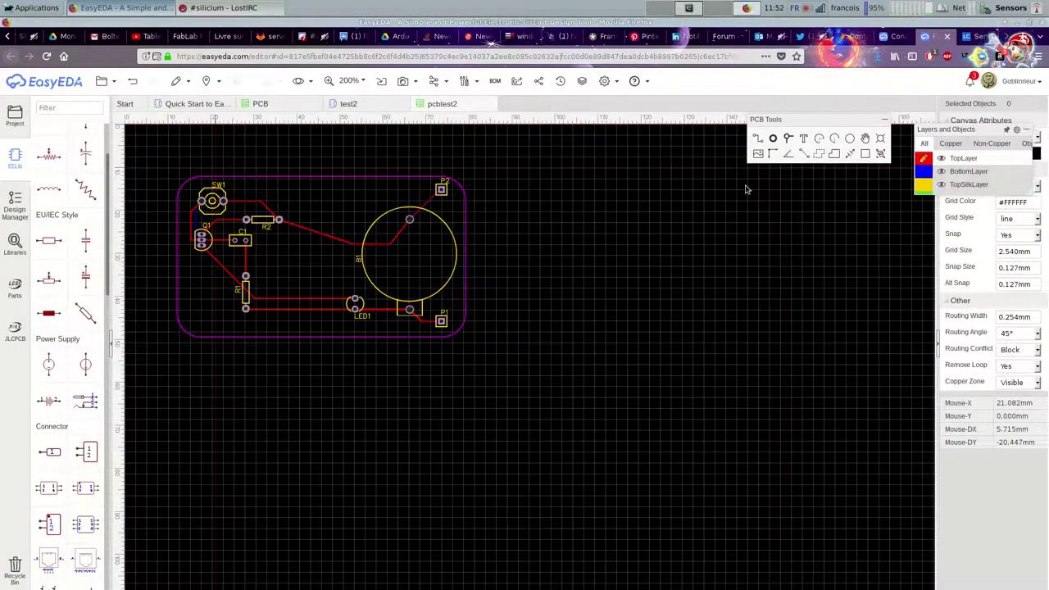